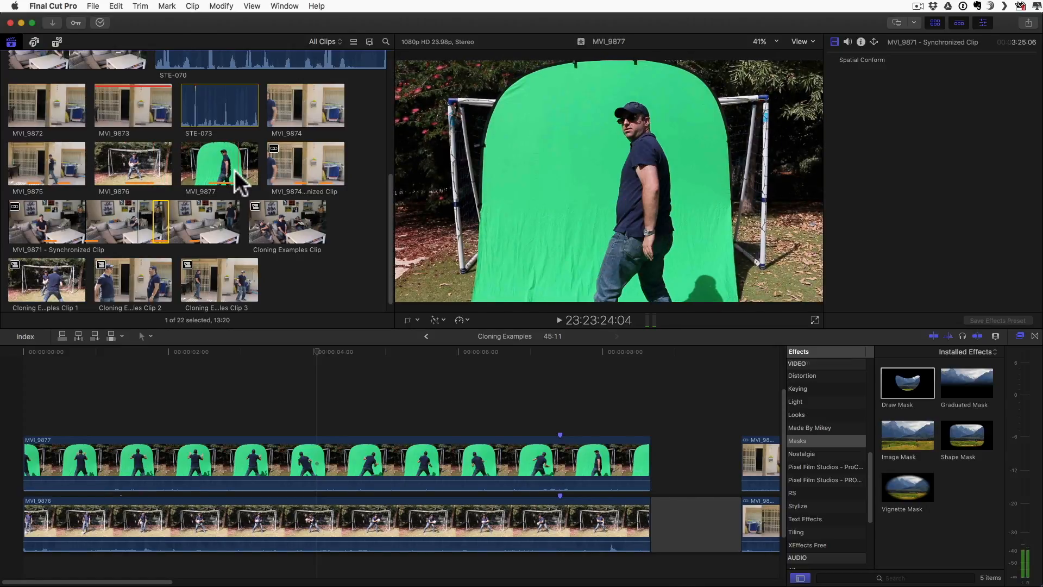
- Park the playhead at the MVI_9877 marker and apply the saved Green screen preset to that clip
{"action": "left_click", "coordinate": [412, 450]}
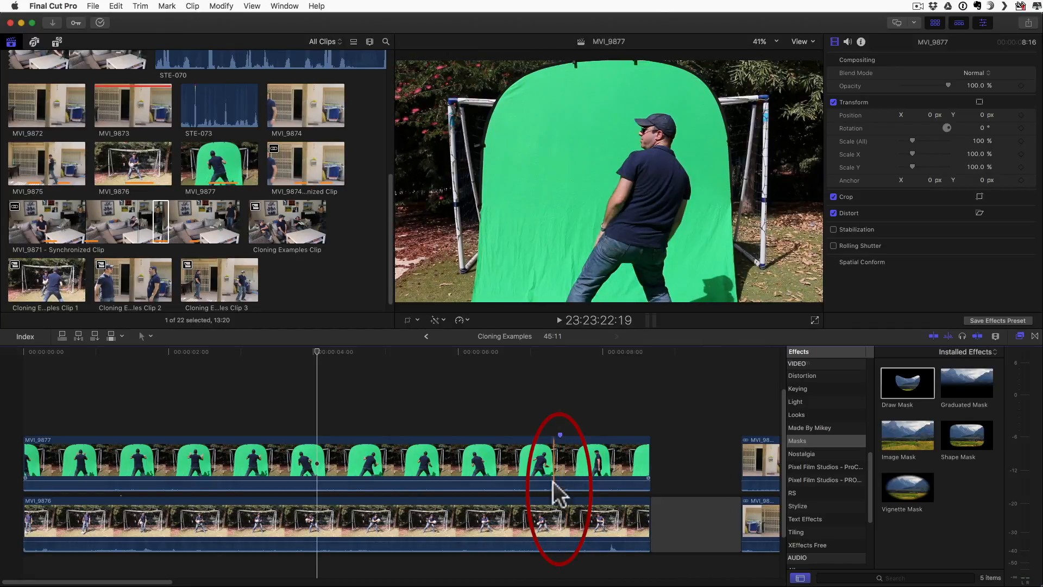
{"action": "left_click", "coordinate": [561, 412]}
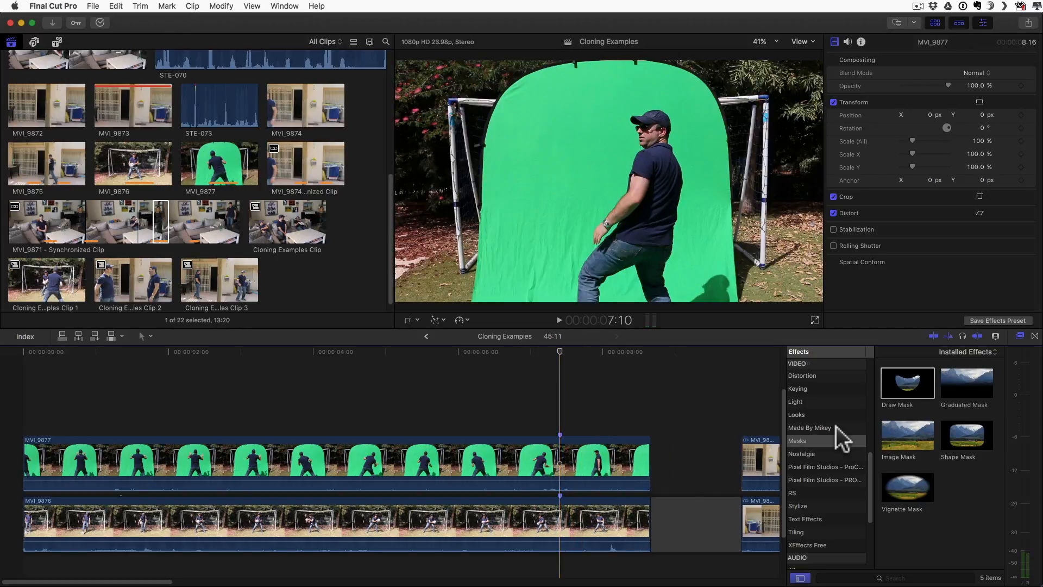
{"action": "left_click", "coordinate": [795, 493]}
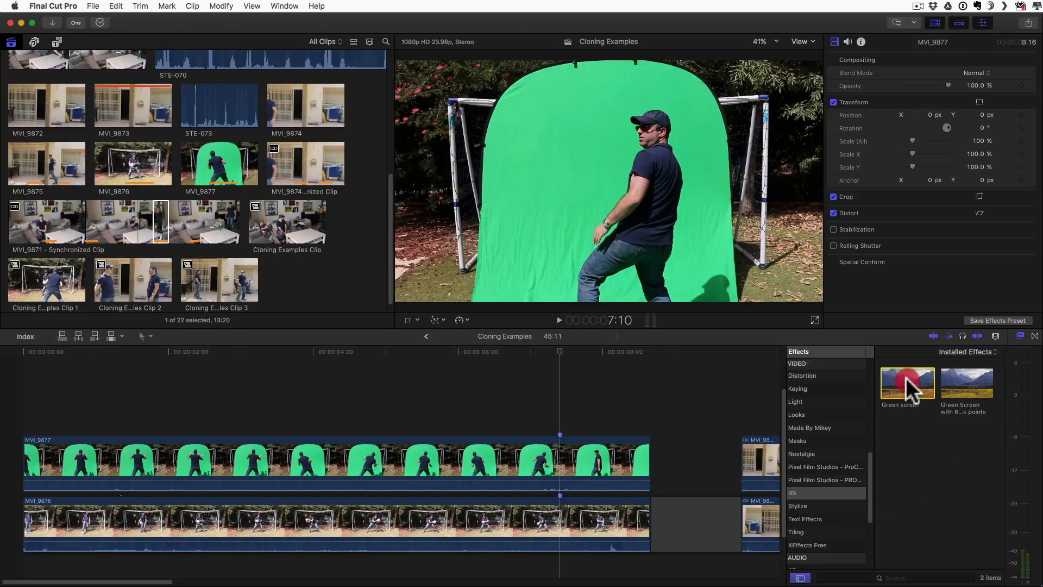
{"action": "mouse_move", "coordinate": [907, 379]}
{"action": "left_mouse_down"}
{"action": "mouse_move", "coordinate": [394, 437]}
{"action": "mouse_move", "coordinate": [398, 456]}
{"action": "left_mouse_up"}
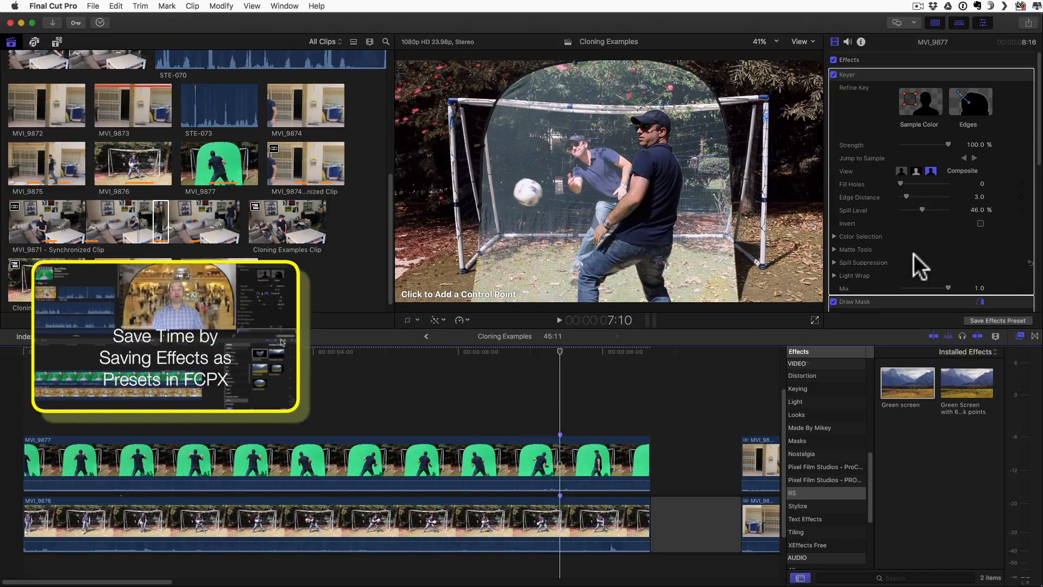
{"action": "scroll", "coordinate": [914, 253], "scroll_direction": "down", "scroll_amount": 3}
{"action": "scroll", "coordinate": [913, 253], "scroll_direction": "up", "scroll_amount": 3}
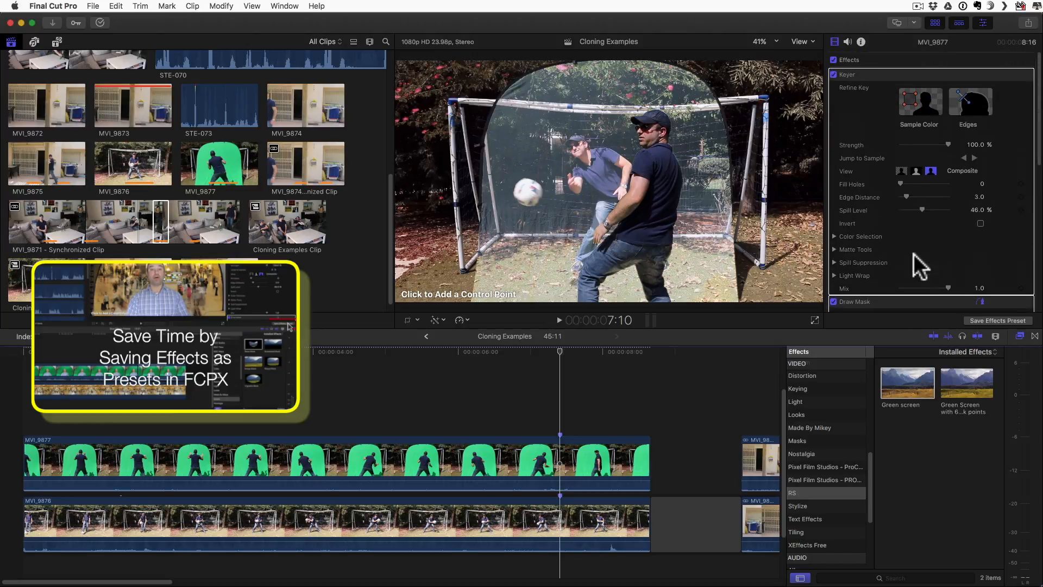
- Draw a closed seven-point mask just inside the green backdrop, enclosing the foreground man and extending below the frame
{"action": "left_click", "coordinate": [476, 305]}
{"action": "left_click", "coordinate": [491, 143]}
{"action": "left_click", "coordinate": [530, 83]}
{"action": "left_click", "coordinate": [609, 64]}
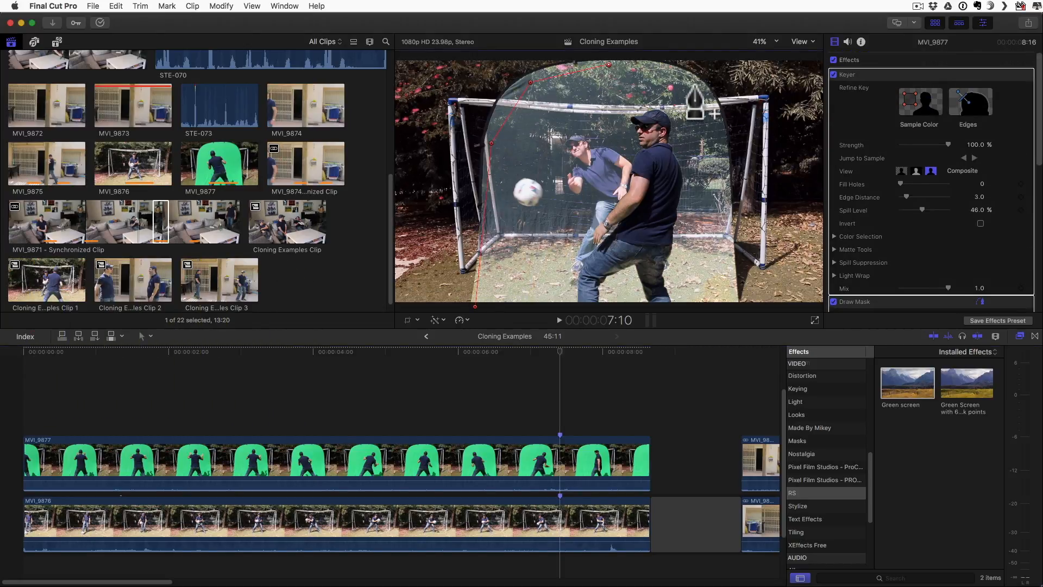
{"action": "left_click", "coordinate": [699, 87]}
{"action": "left_click", "coordinate": [727, 166]}
{"action": "left_click", "coordinate": [733, 306]}
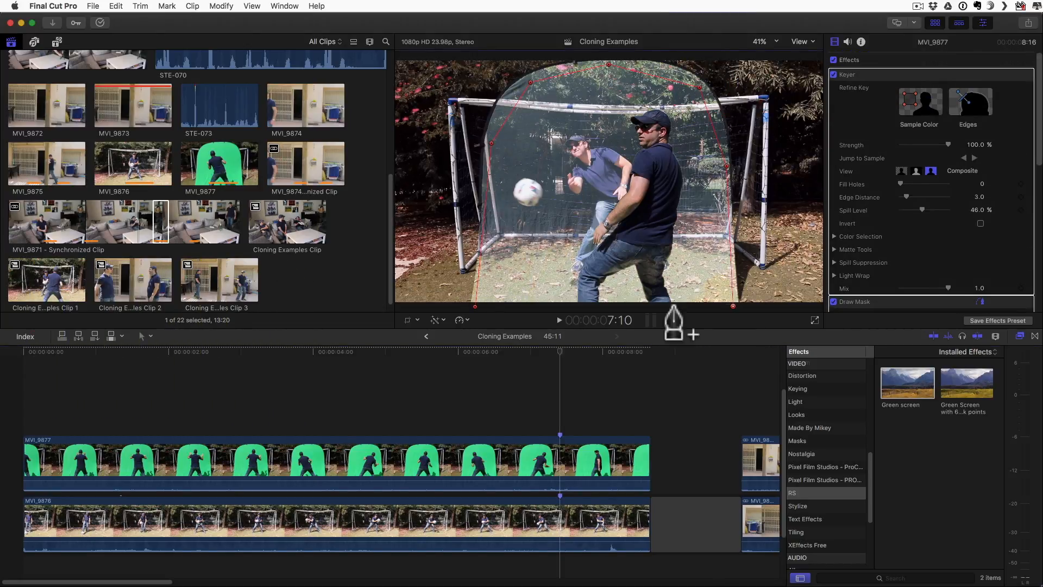
{"action": "left_click", "coordinate": [475, 307]}
- Sample the key colour with a box around the ball and set the Keyer's Fill Holes to 2.86
{"action": "left_click", "coordinate": [921, 102]}
{"action": "left_click_drag", "start_coordinate": [513, 148], "coordinate": [512, 150]}
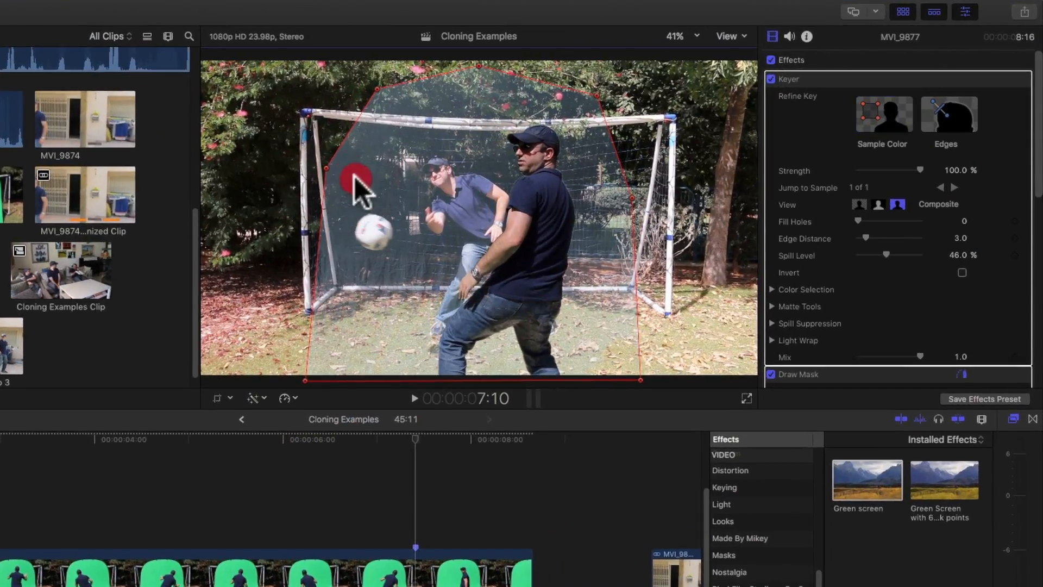
{"action": "left_click_drag", "start_coordinate": [354, 175], "coordinate": [419, 289]}
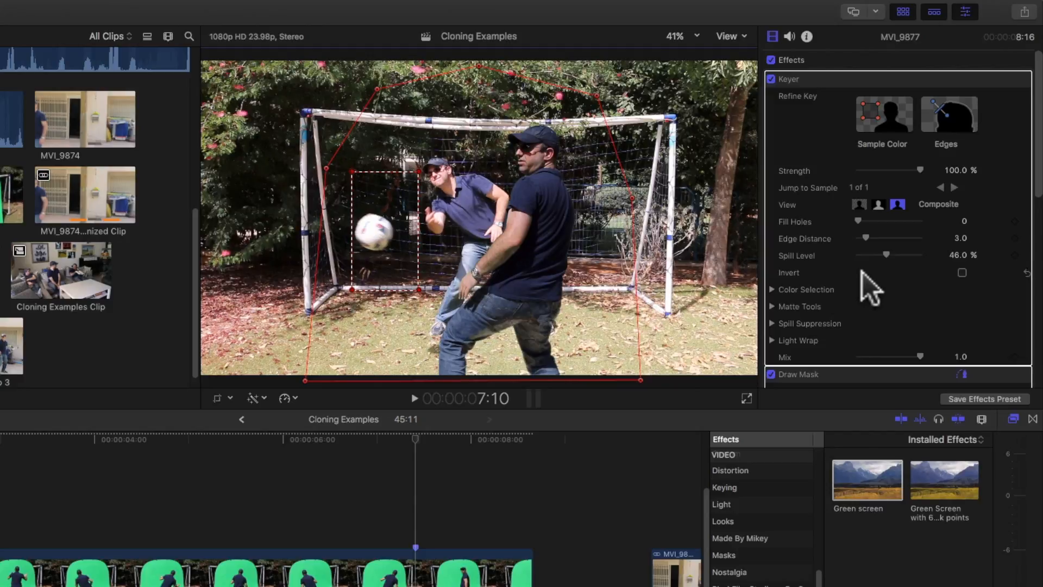
{"action": "left_click_drag", "start_coordinate": [858, 220], "coordinate": [876, 220]}
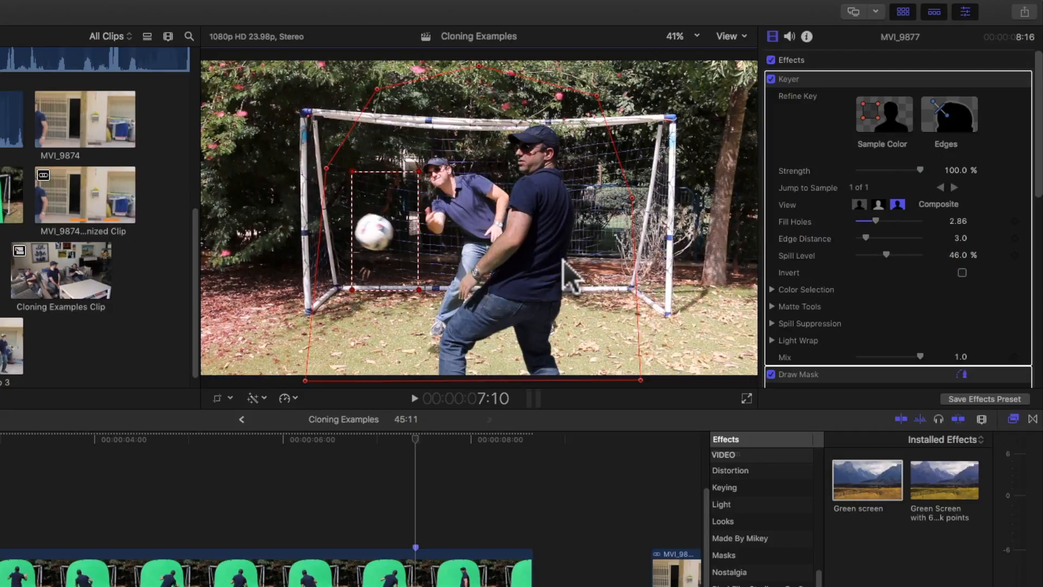
- Brighten the keyed clip's exposure by raising its highlights to 35% and lifting its midtones slightly
{"action": "key", "text": "super+6"}
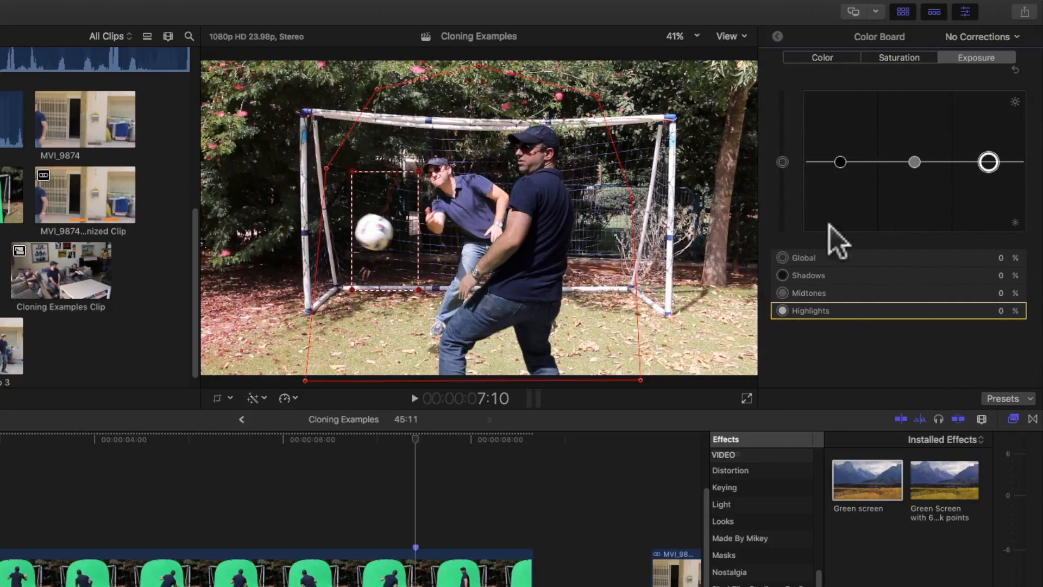
{"action": "left_click_drag", "start_coordinate": [915, 162], "coordinate": [914, 157]}
{"action": "left_click_drag", "start_coordinate": [988, 162], "coordinate": [989, 136]}
{"action": "left_click", "coordinate": [840, 161]}
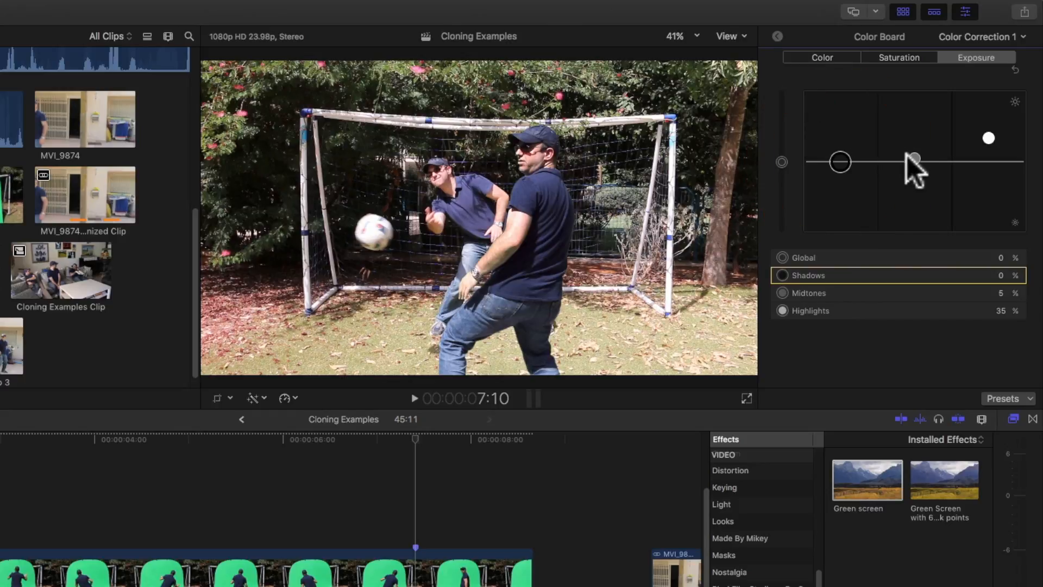
{"action": "left_click_drag", "start_coordinate": [907, 156], "coordinate": [911, 152]}
{"action": "left_click", "coordinate": [778, 35]}
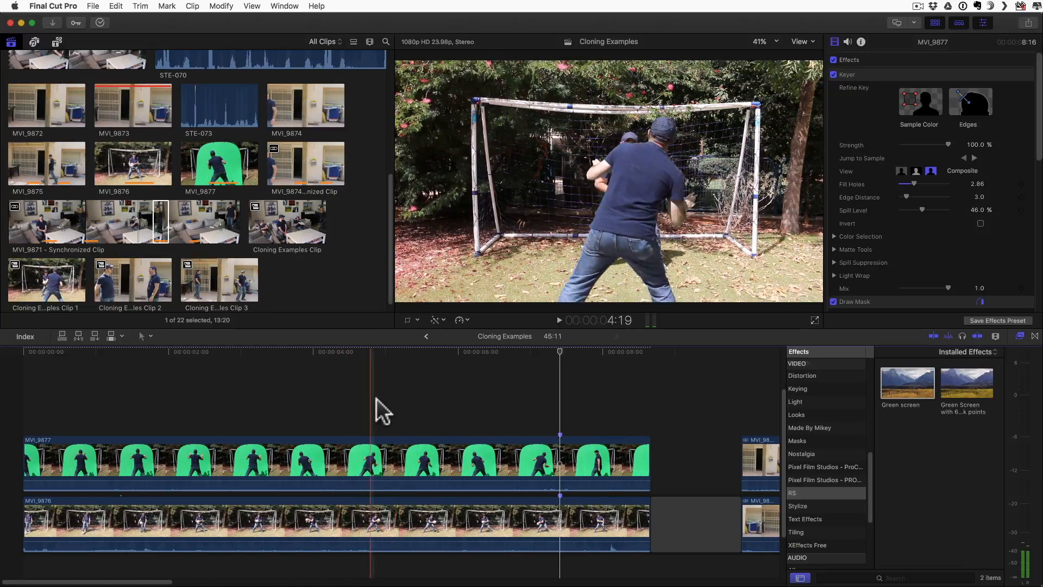
- Set the MVI_9877 clip's X position to 123 px and play the goal scene from its start
{"action": "left_click", "coordinate": [378, 459]}
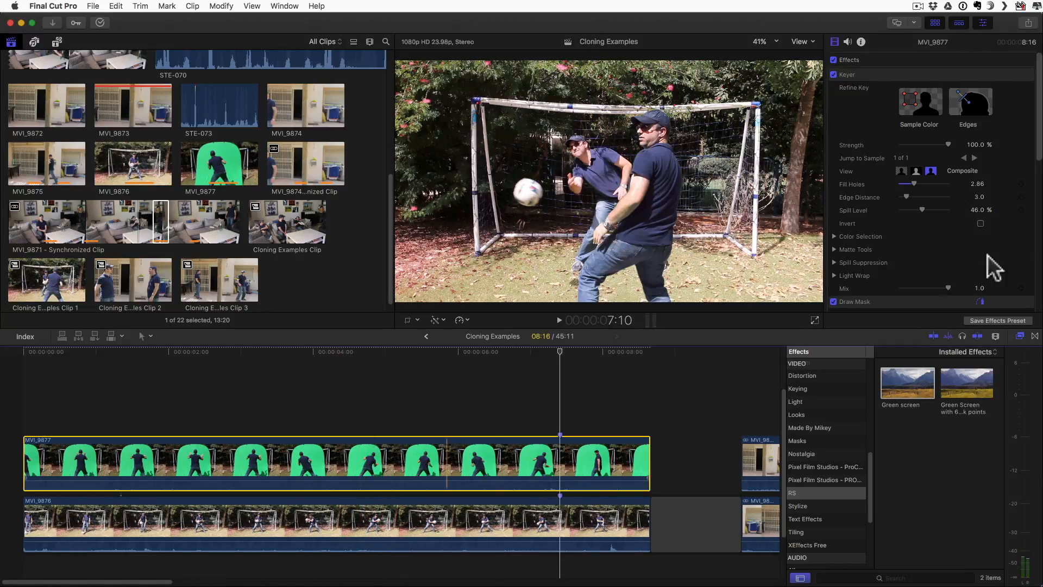
{"action": "scroll", "coordinate": [935, 219], "scroll_direction": "down", "scroll_amount": 10}
{"action": "left_click", "coordinate": [928, 218]}
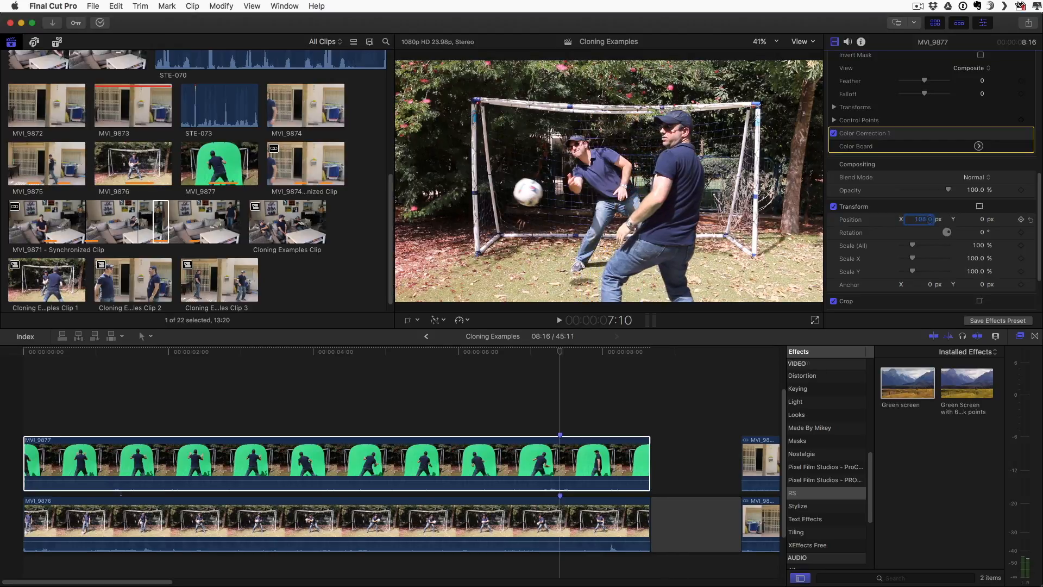
{"action": "key", "text": "Return"}
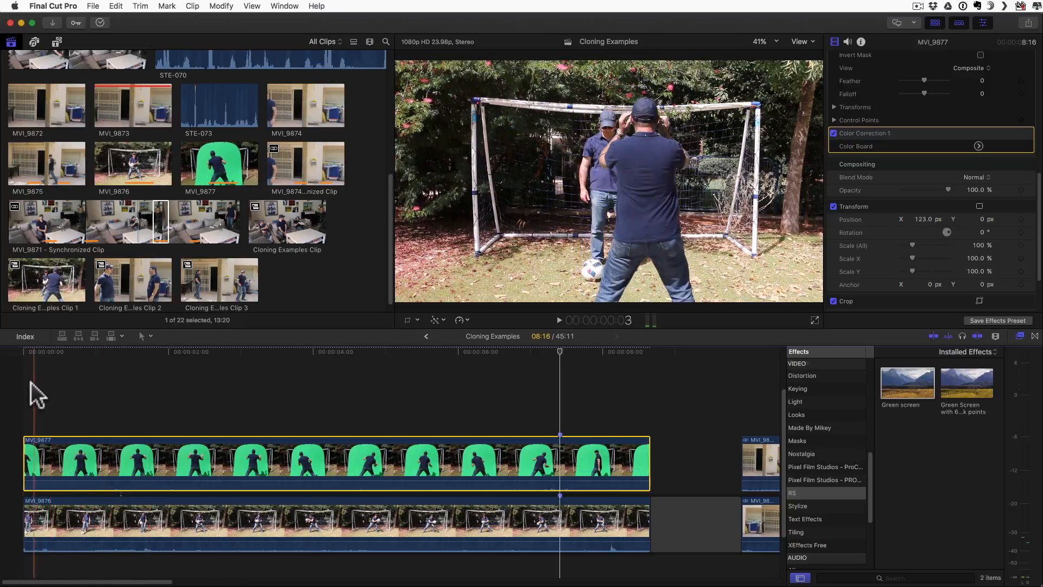
{"action": "key", "text": "space"}
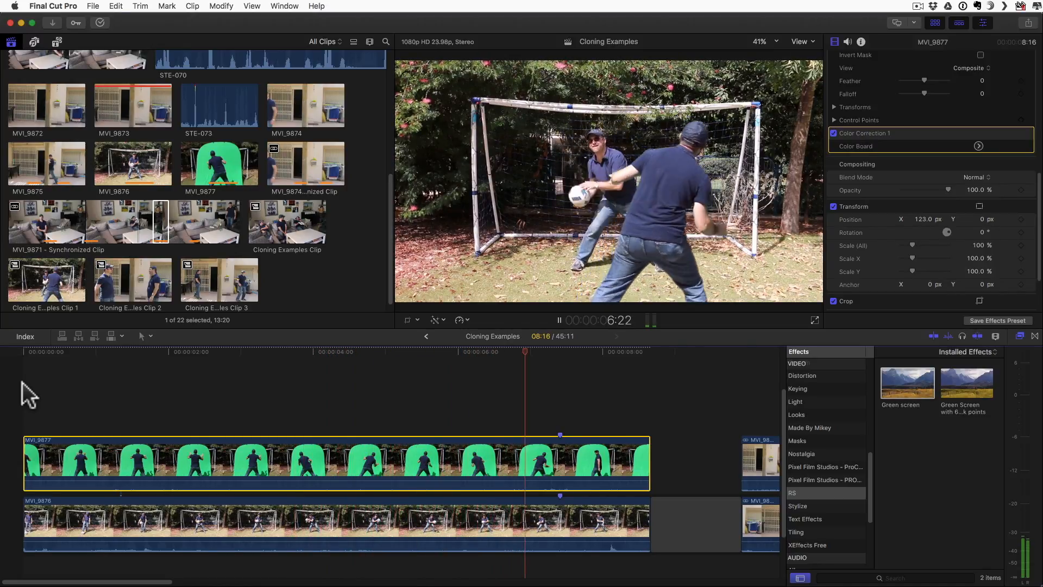
{"action": "key", "text": "space"}
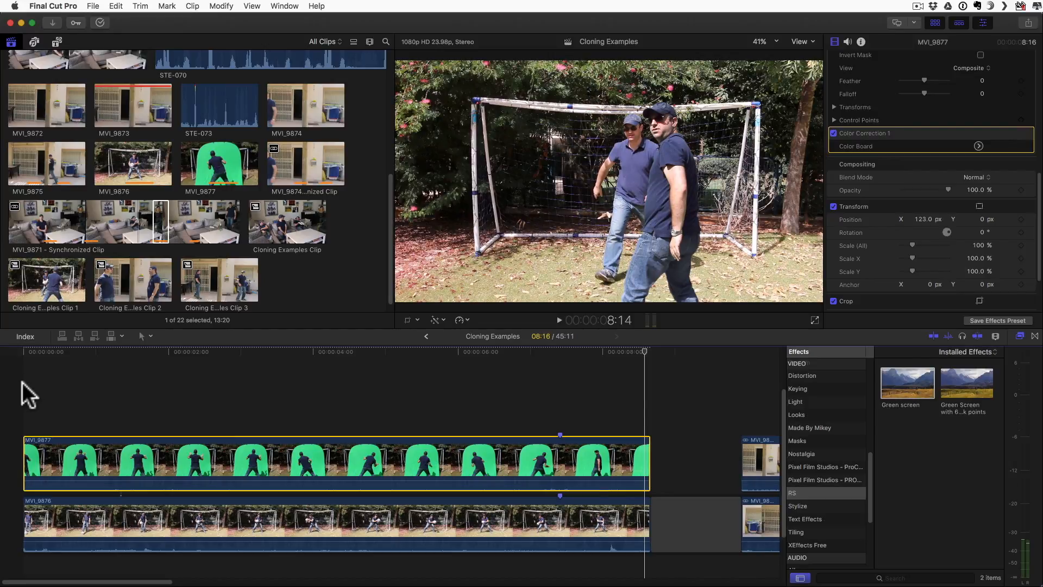
- Go to the second cloning example and review the MVI_9874 synchronized source clip with the man on each side
{"action": "left_click", "coordinate": [504, 386]}
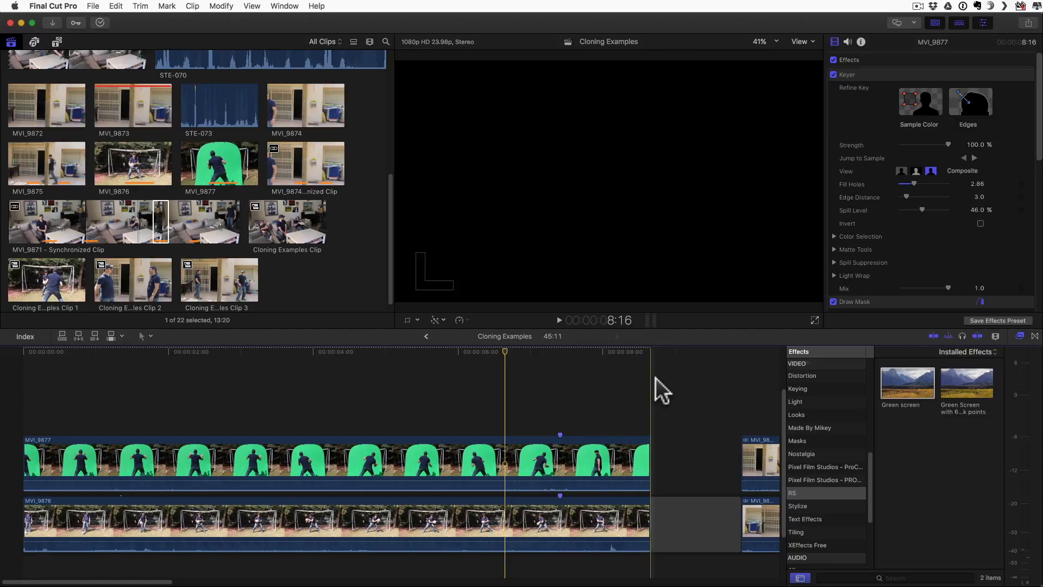
{"action": "scroll", "coordinate": [658, 380], "scroll_direction": "right", "scroll_amount": 5}
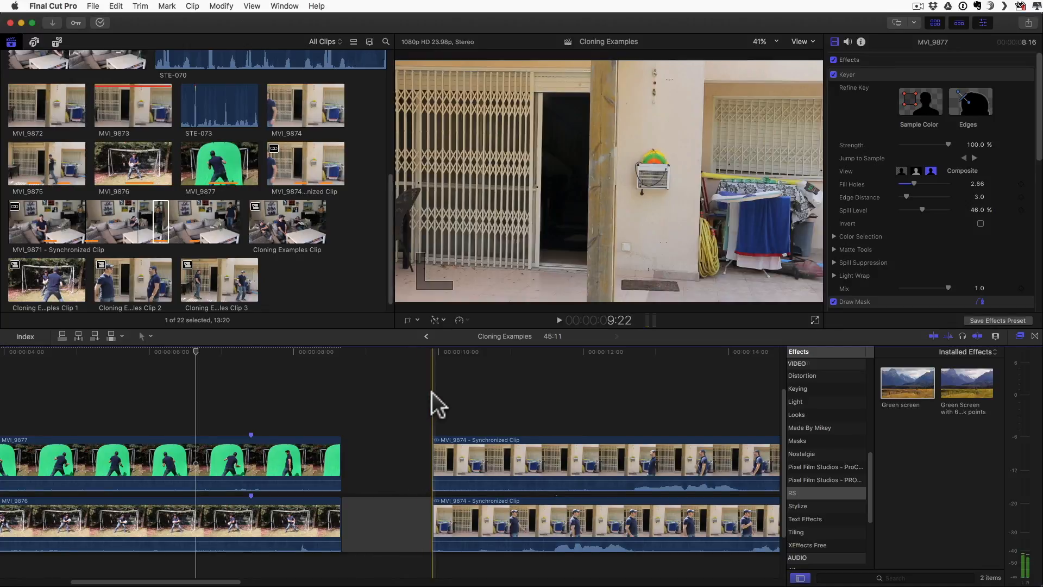
{"action": "left_click", "coordinate": [431, 392]}
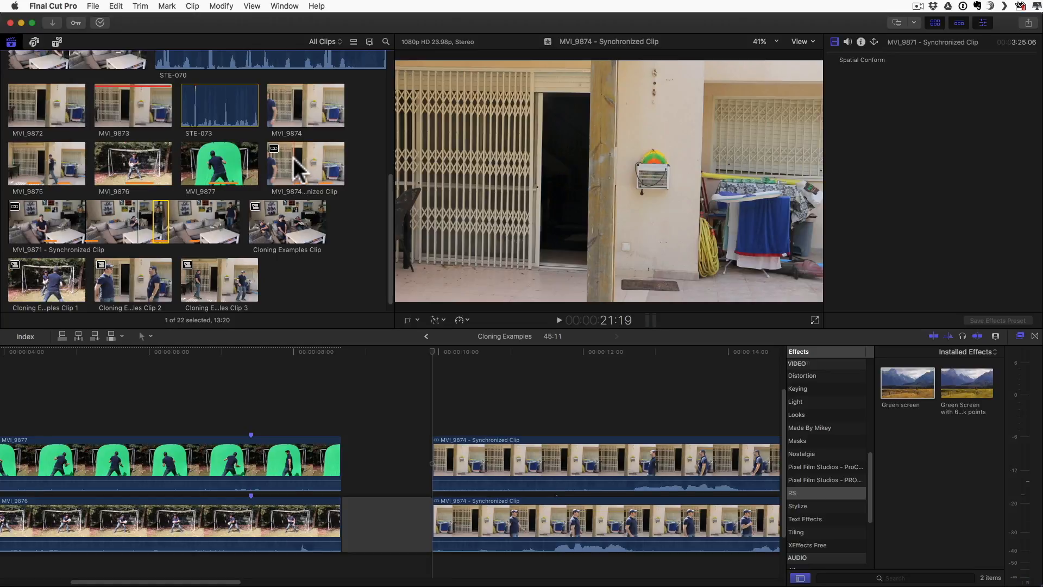
{"action": "key", "text": "space"}
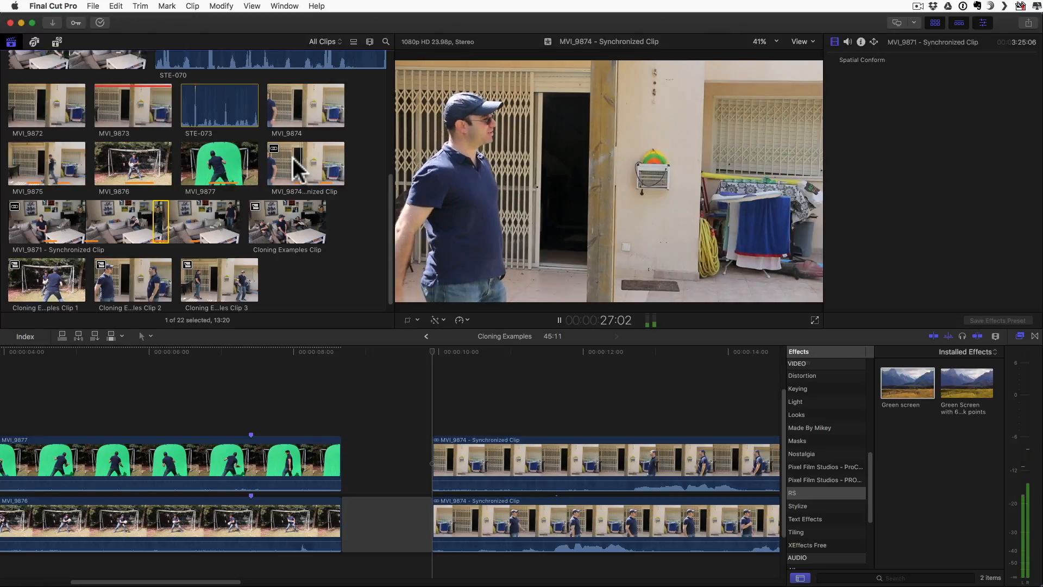
{"action": "key", "text": "space"}
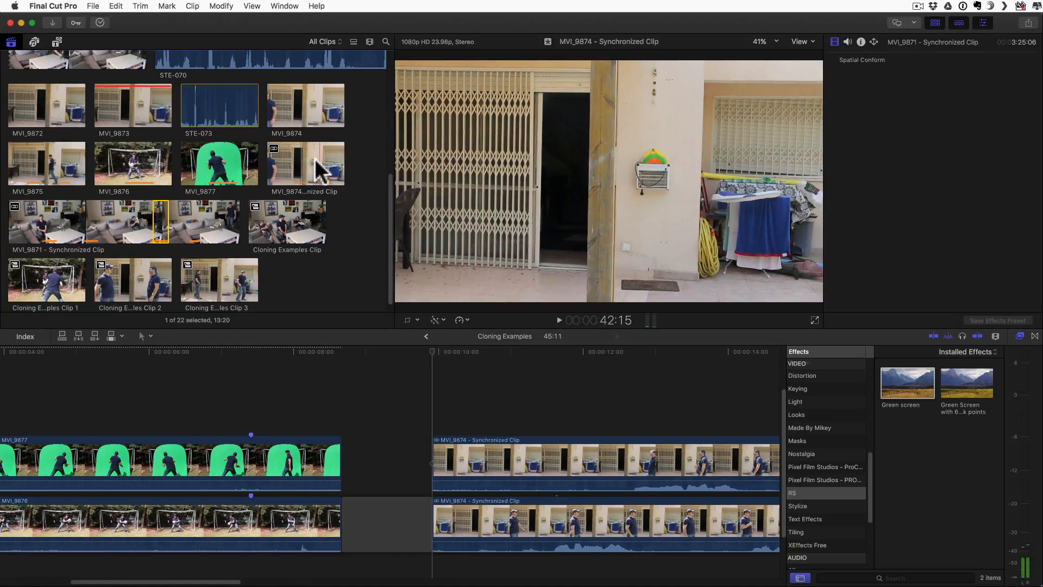
{"action": "left_click", "coordinate": [323, 170]}
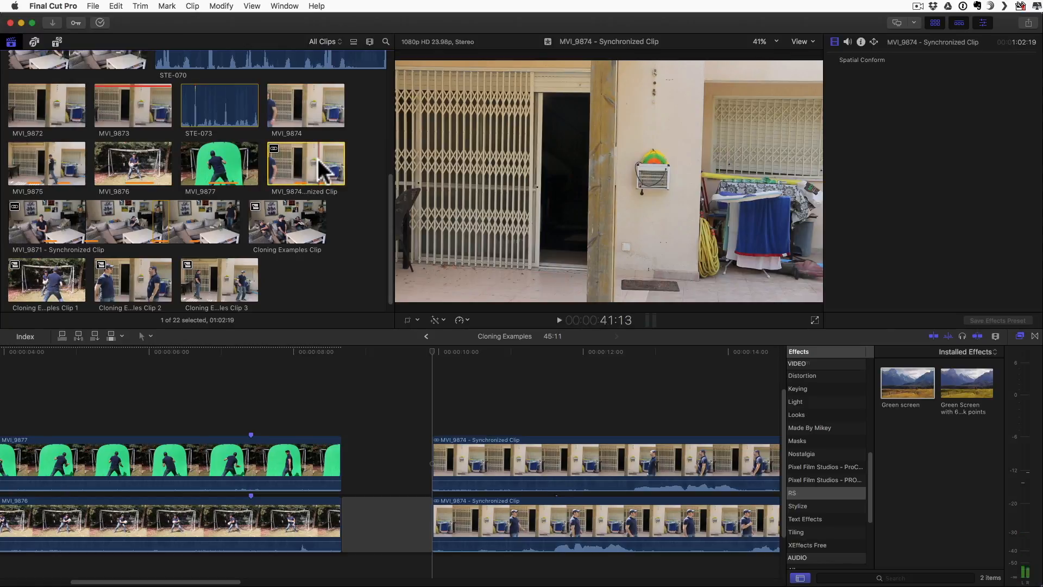
{"action": "key", "text": "space"}
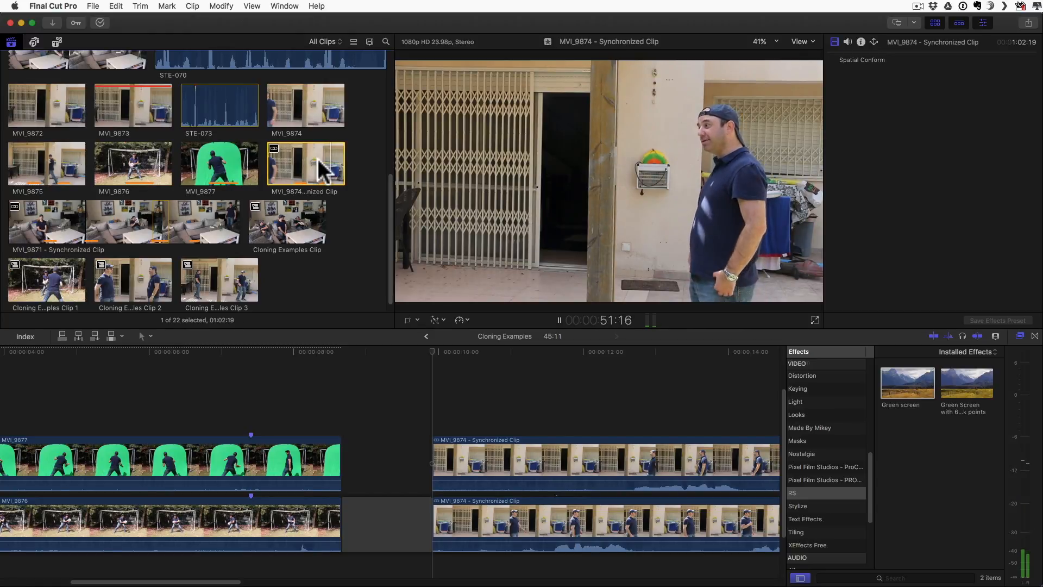
{"action": "key", "text": "space"}
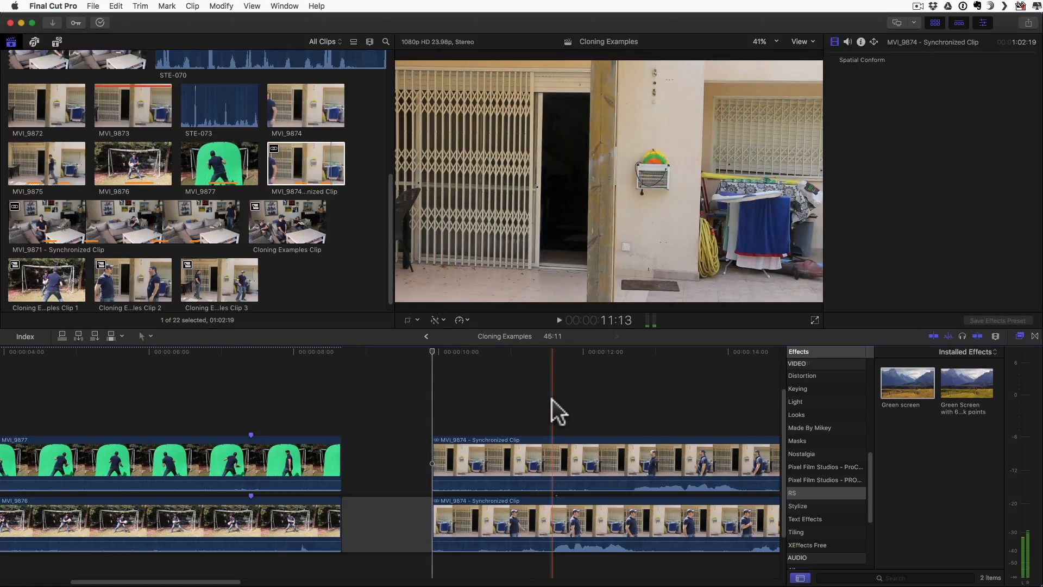
- Crop the upper MVI_9874 synchronized clip from its left edge to the wooden post
{"action": "scroll", "coordinate": [552, 398], "scroll_direction": "right", "scroll_amount": 10}
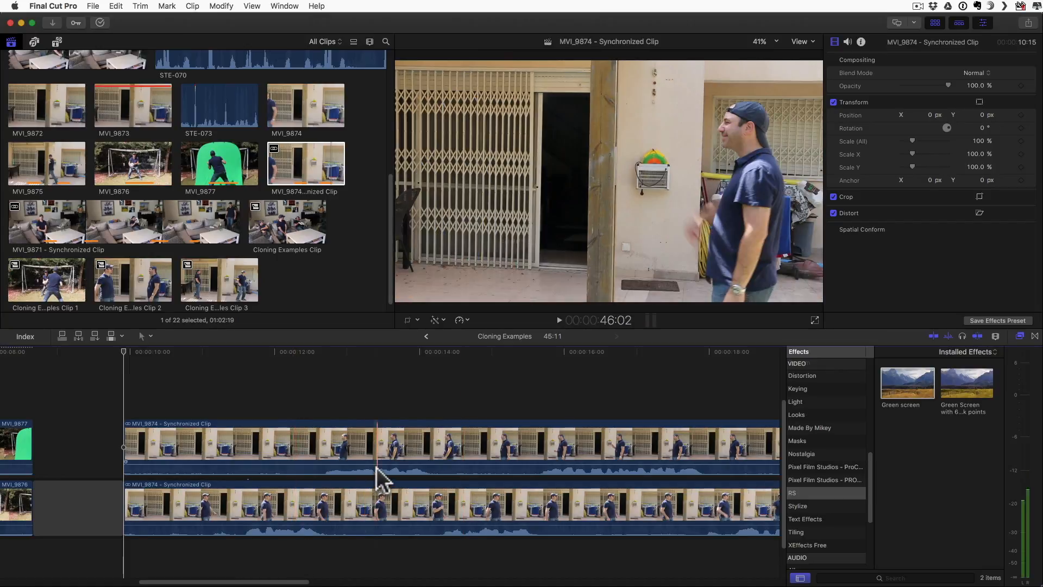
{"action": "key", "text": "alt+super+s"}
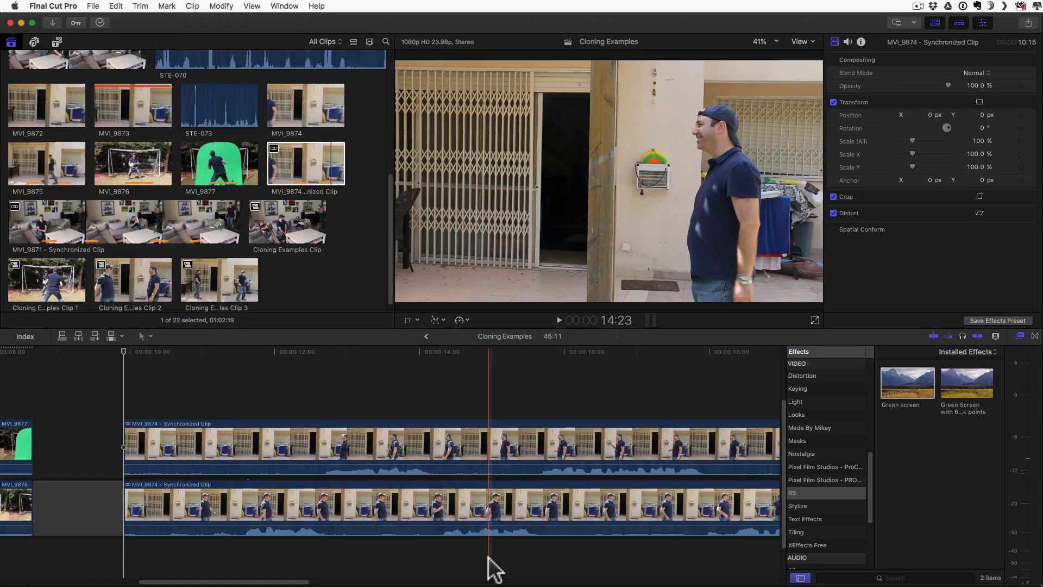
{"action": "left_click", "coordinate": [475, 396]}
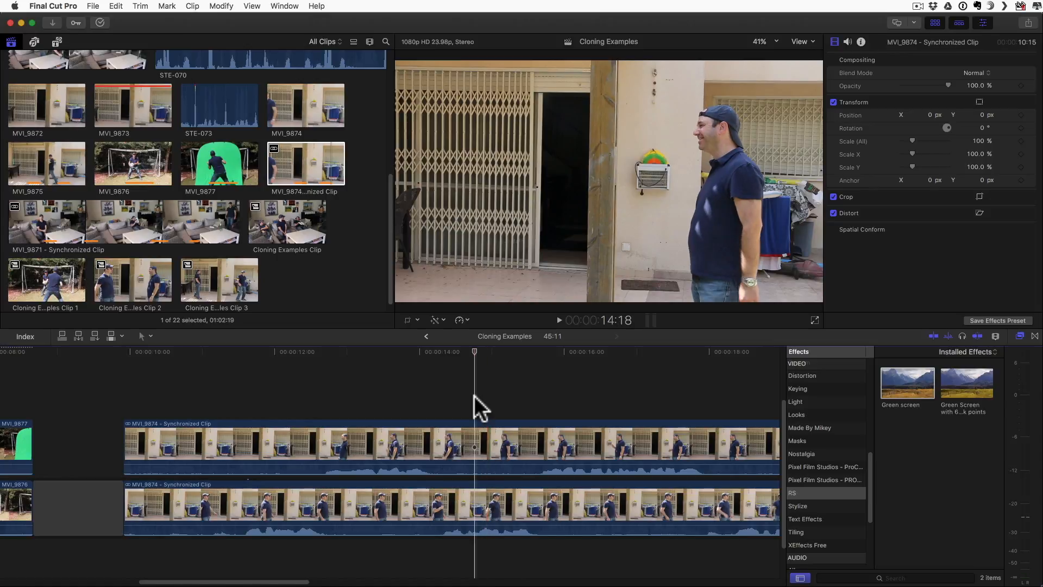
{"action": "left_click", "coordinate": [472, 436]}
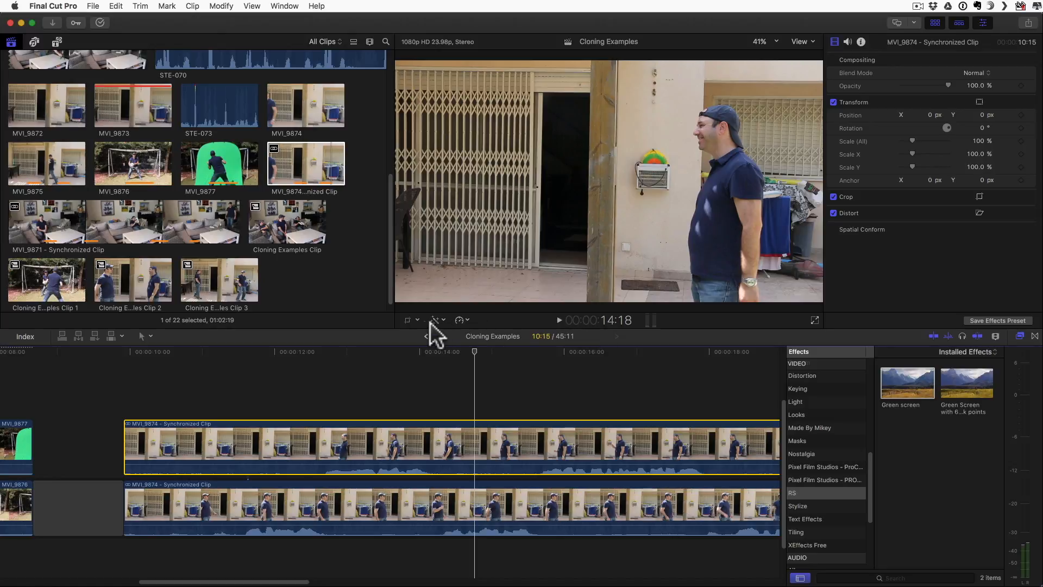
{"action": "left_click", "coordinate": [416, 318]}
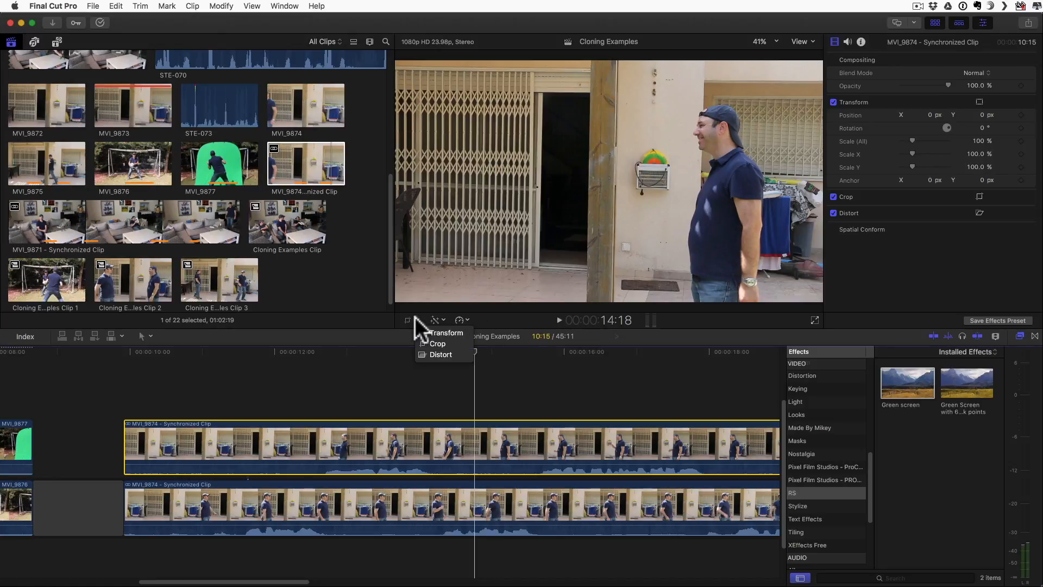
{"action": "left_click", "coordinate": [432, 342]}
{"action": "left_click_drag", "start_coordinate": [396, 179], "coordinate": [601, 170]}
{"action": "left_click", "coordinate": [804, 58]}
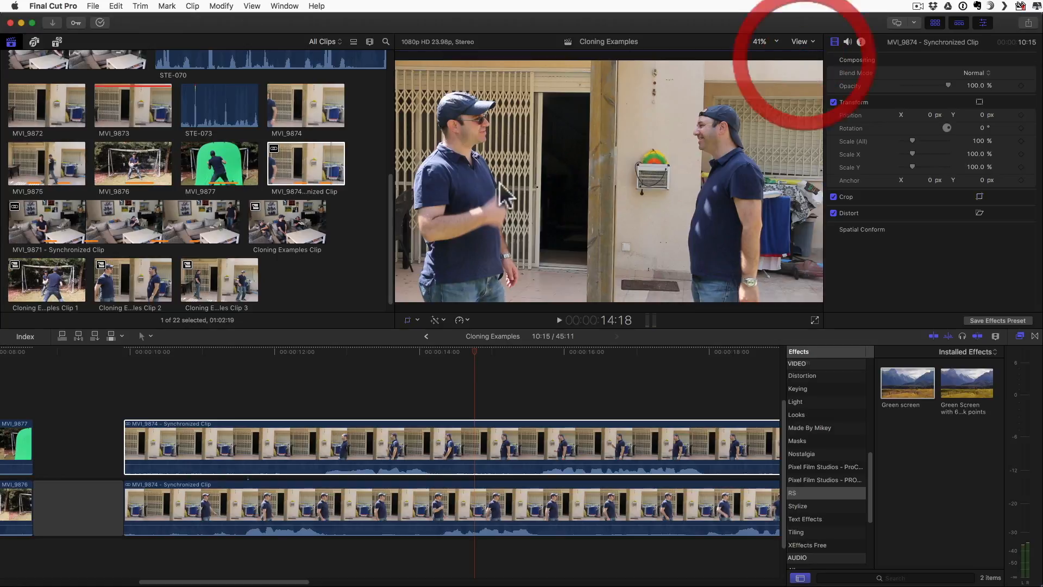
- Play the cropped two-person shot and undo the crop on the upper clip
{"action": "left_click", "coordinate": [180, 365]}
{"action": "key", "text": "space"}
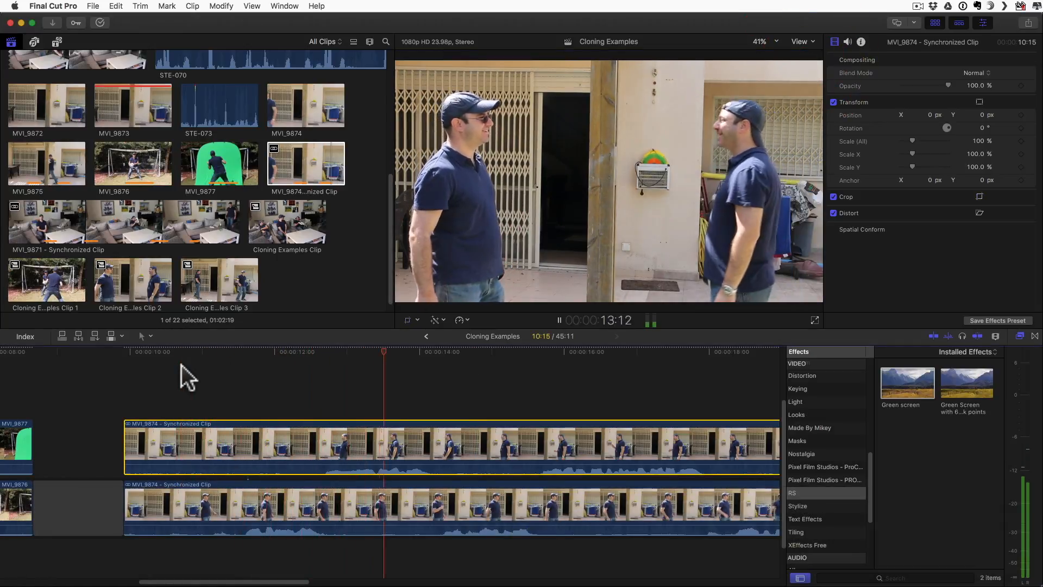
{"action": "key", "text": "space"}
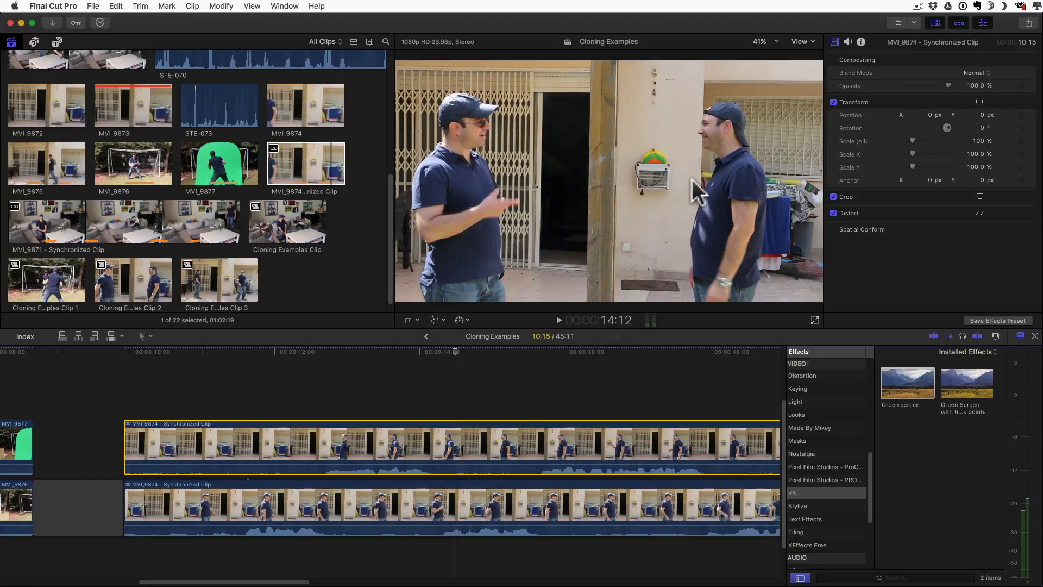
{"action": "key", "text": "super+z"}
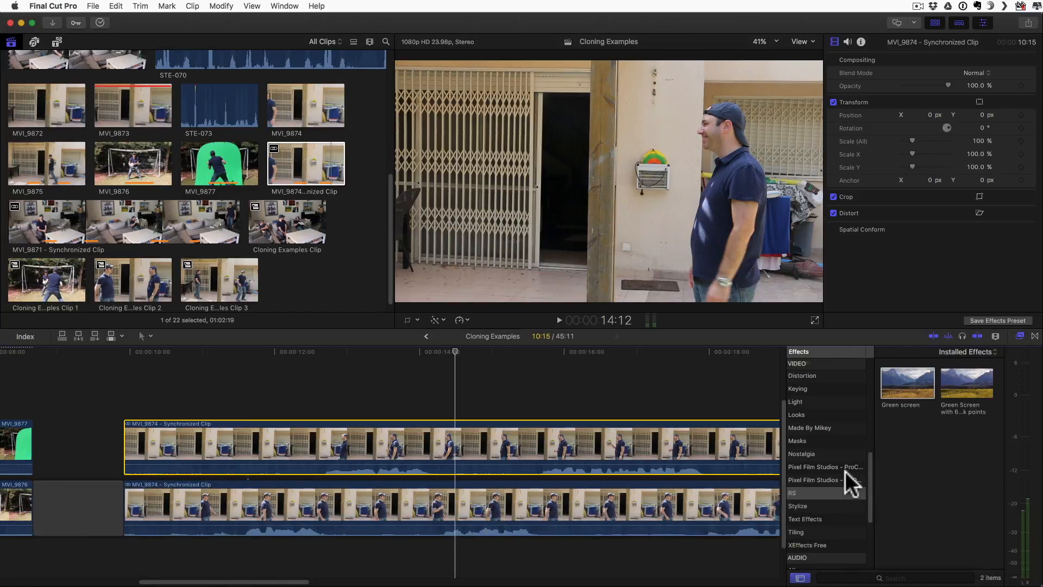
- Apply the Draw Mask effect to the upper MVI_9874 synchronized clip and draw a closed mask from the wooden post around the frame's right side
{"action": "left_click", "coordinate": [797, 440]}
{"action": "mouse_move", "coordinate": [899, 375]}
{"action": "left_mouse_down"}
{"action": "mouse_move", "coordinate": [423, 415]}
{"action": "mouse_move", "coordinate": [422, 438]}
{"action": "left_mouse_up"}
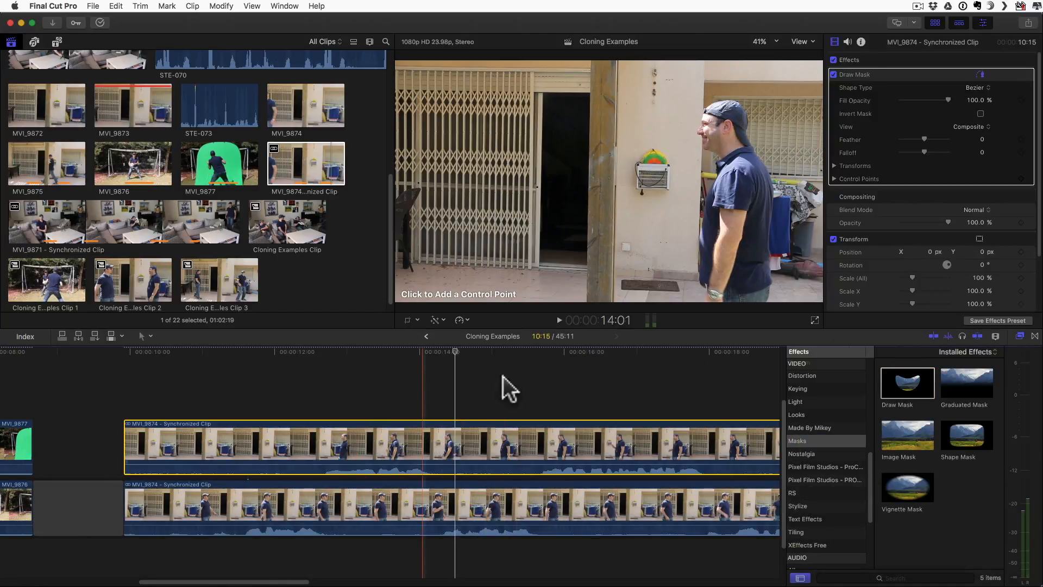
{"action": "left_click", "coordinate": [586, 306]}
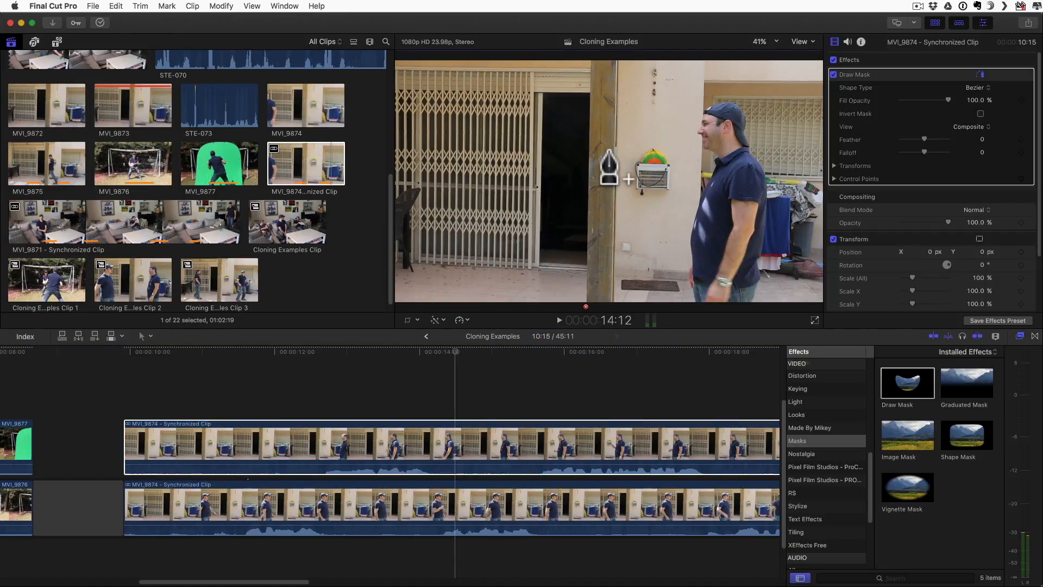
{"action": "left_click", "coordinate": [590, 54]}
{"action": "key", "text": "super+minus"}
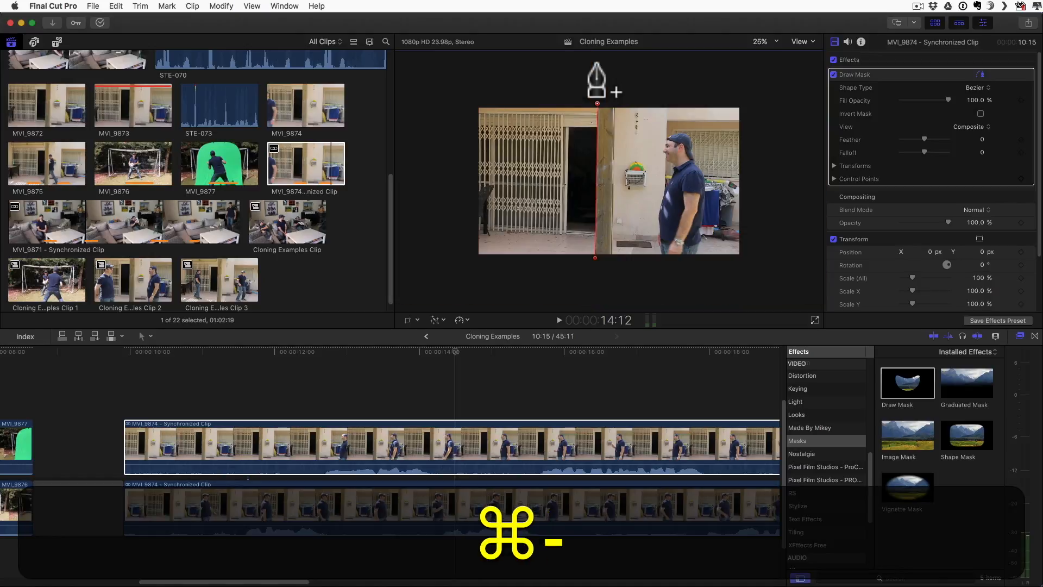
{"action": "left_click", "coordinate": [747, 95]}
{"action": "left_click", "coordinate": [750, 263]}
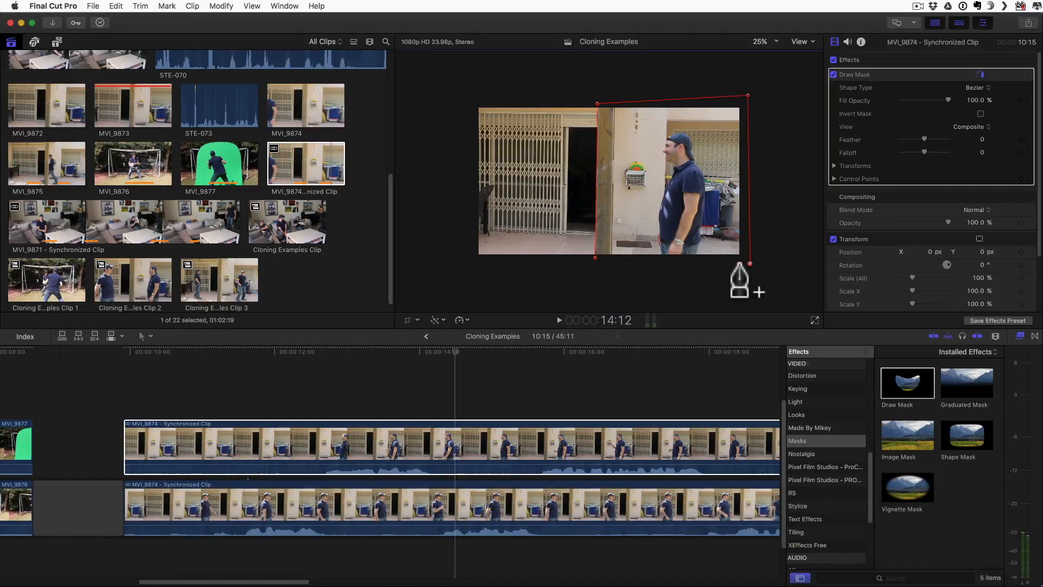
{"action": "left_click", "coordinate": [596, 255]}
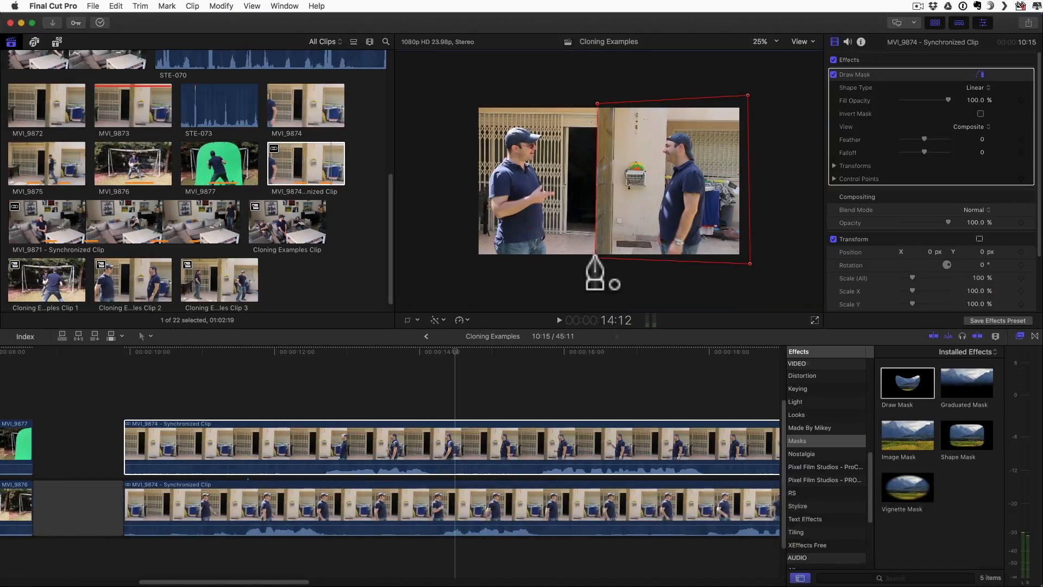
{"action": "key", "text": "shift+z"}
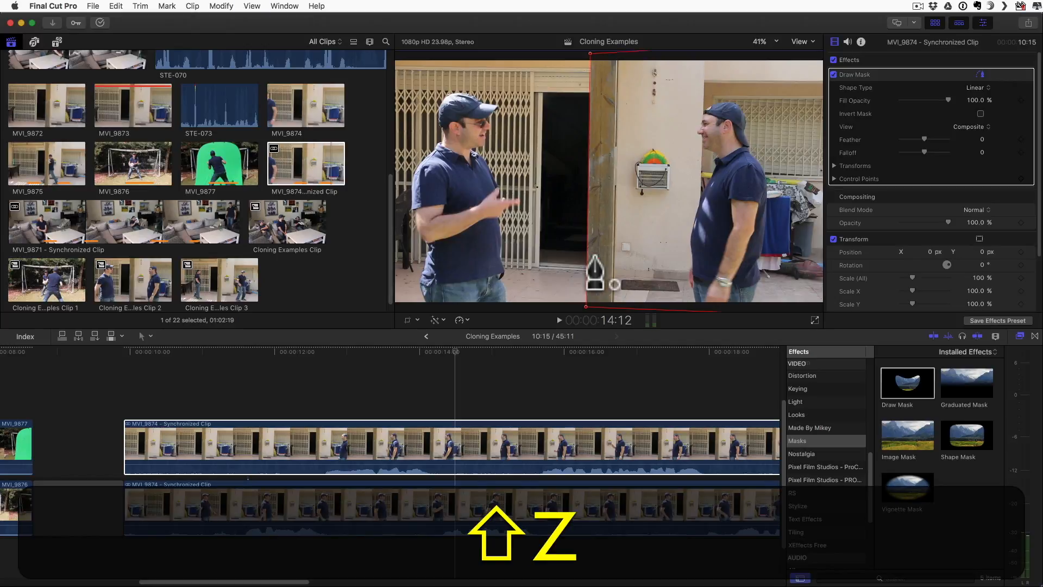
- Play the masked two-person post shot from its start, and return to a frame with both men facing each other
{"action": "left_click", "coordinate": [120, 395]}
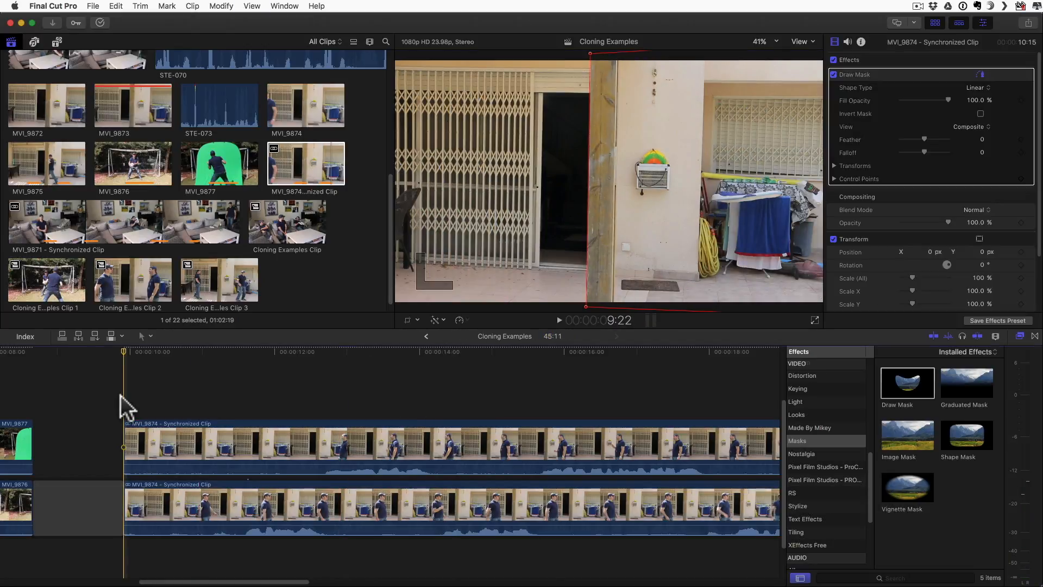
{"action": "key", "text": "space"}
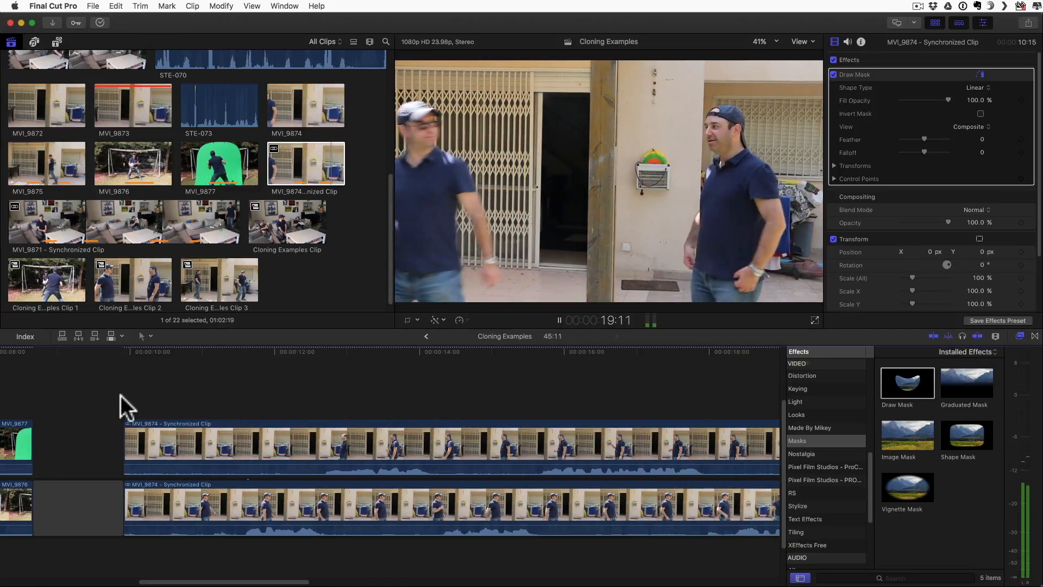
{"action": "key", "text": "space"}
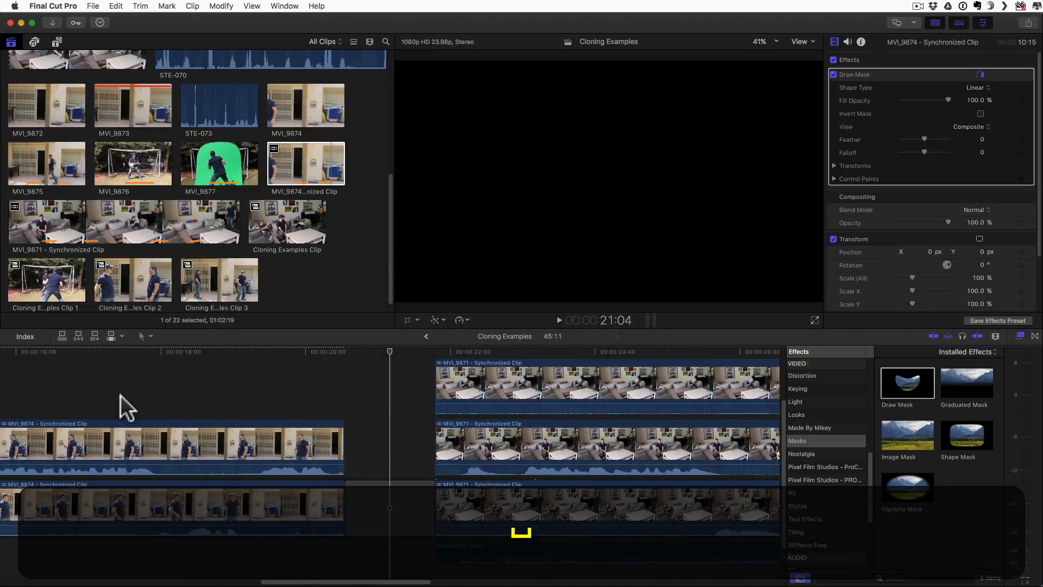
{"action": "scroll", "coordinate": [122, 396], "scroll_direction": "left", "scroll_amount": 8}
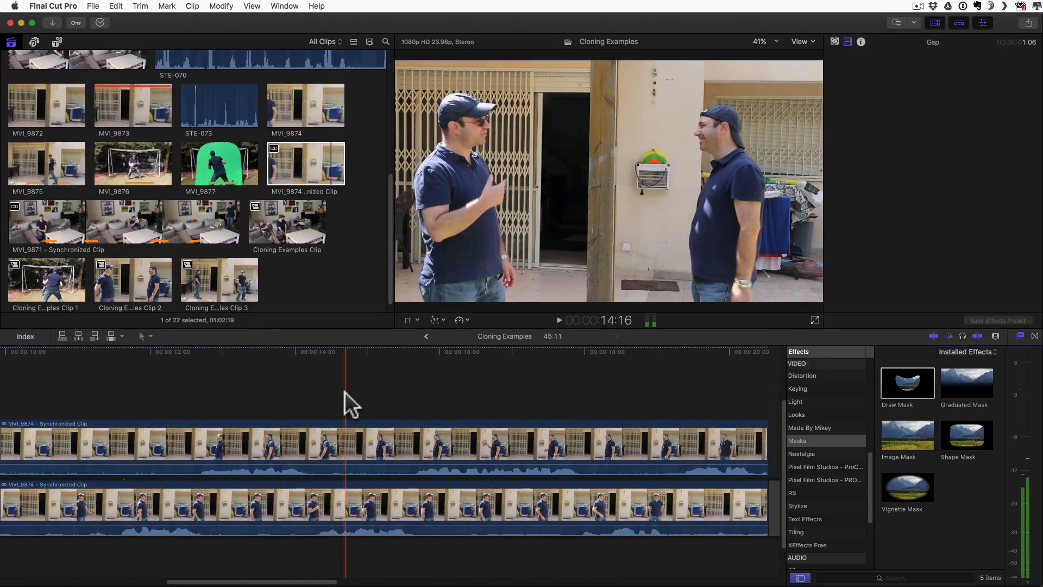
{"action": "left_click", "coordinate": [345, 394]}
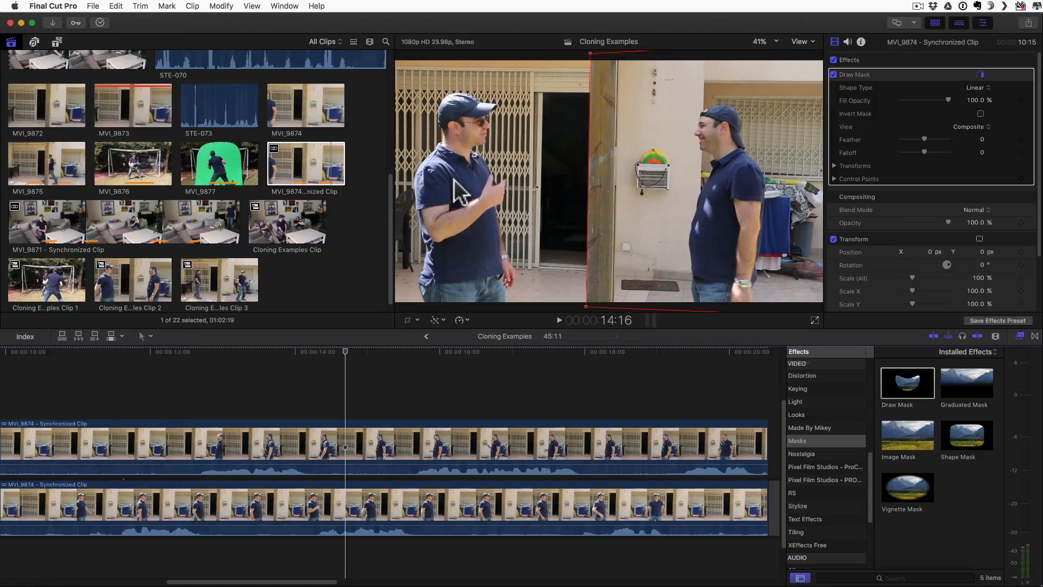
- Go to the living-room cloning example and review the different seat positions in the MVI_9871 synchronized source clip
{"action": "scroll", "coordinate": [348, 391], "scroll_direction": "right", "scroll_amount": 10}
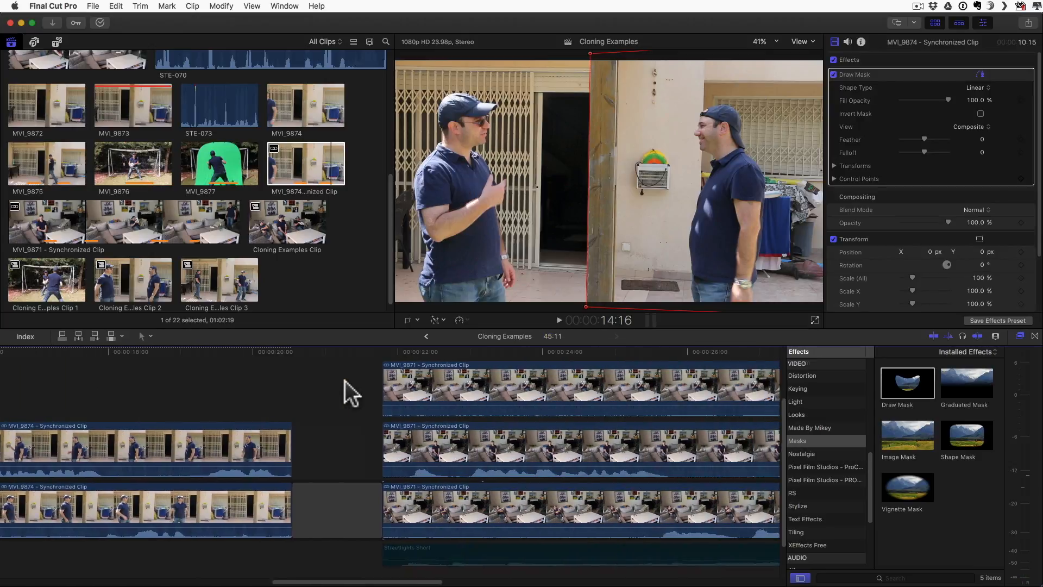
{"action": "left_click", "coordinate": [325, 367]}
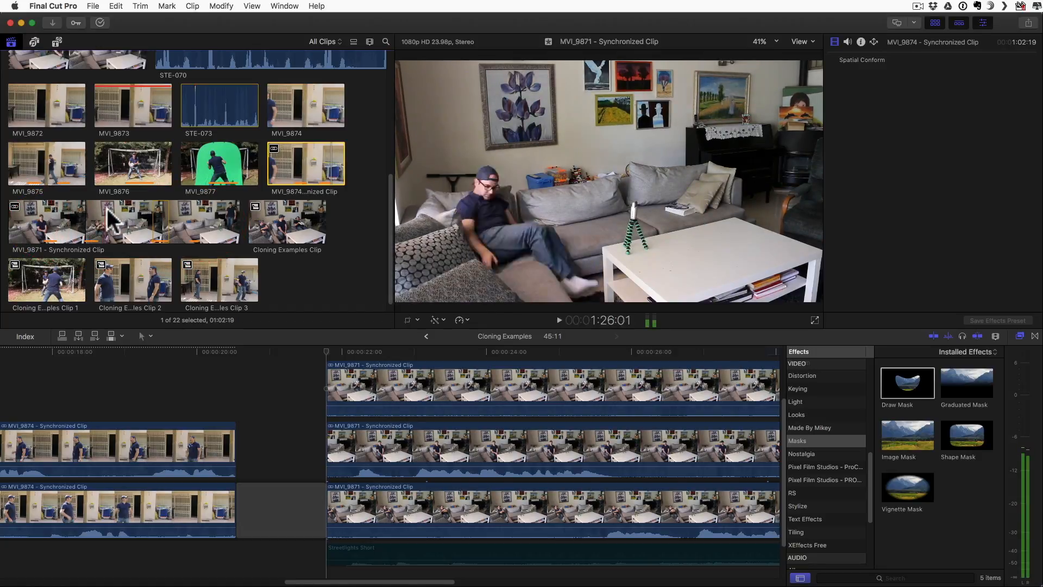
{"action": "left_click", "coordinate": [197, 216]}
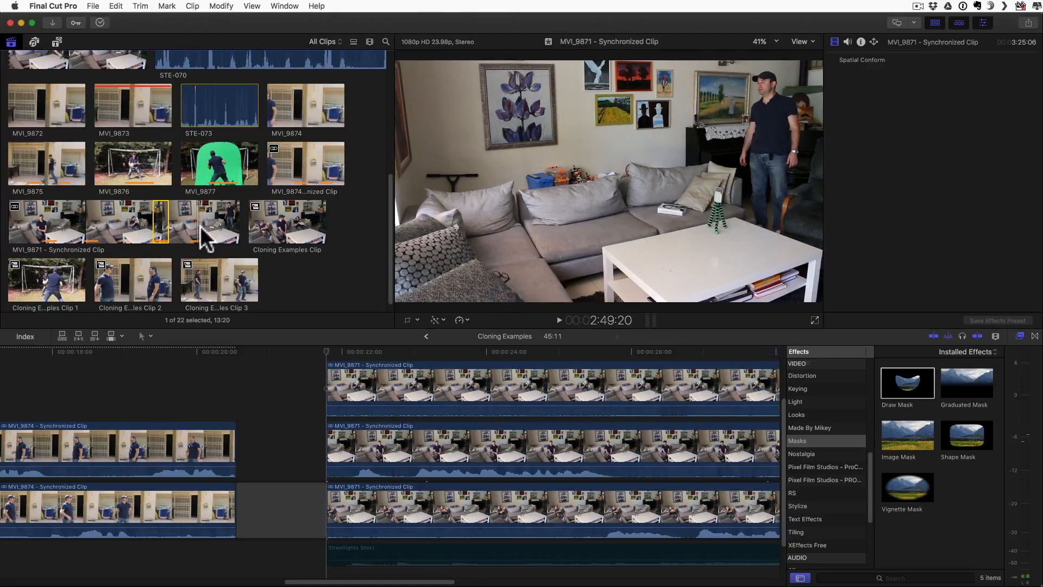
{"action": "left_click", "coordinate": [206, 239]}
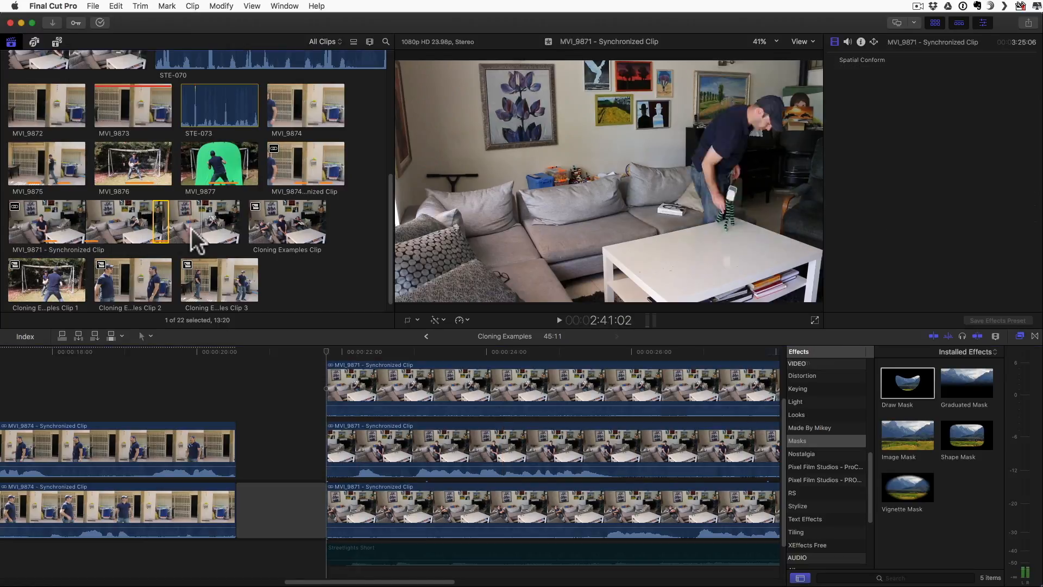
- Examine the four stacked MVI_9871 clips in the timeline and the markers used to line up their action
{"action": "scroll", "coordinate": [361, 429], "scroll_direction": "up", "scroll_amount": 2}
{"action": "scroll", "coordinate": [361, 440], "scroll_direction": "right", "scroll_amount": 10}
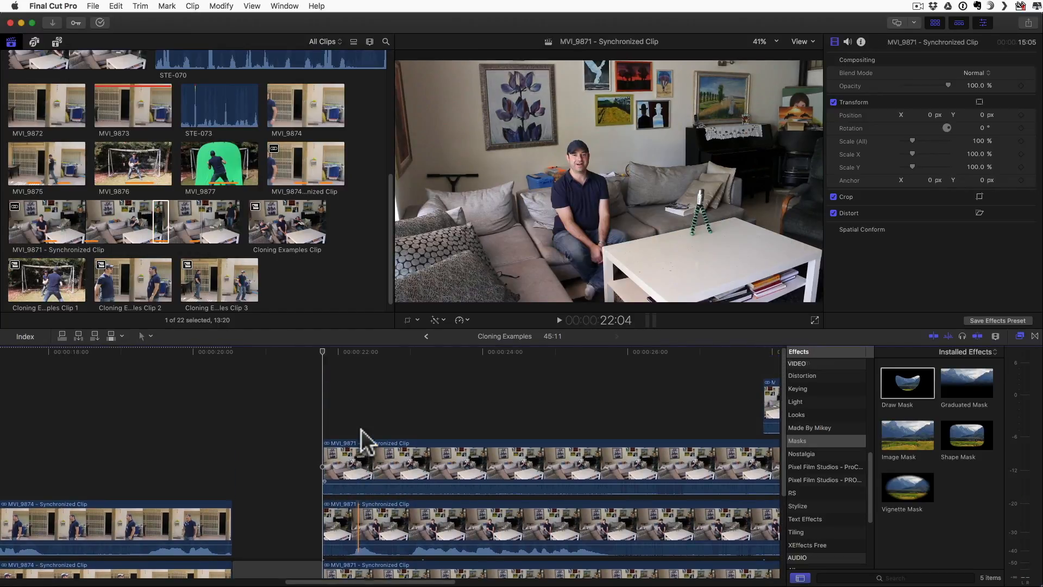
{"action": "scroll", "coordinate": [360, 429], "scroll_direction": "up", "scroll_amount": 1}
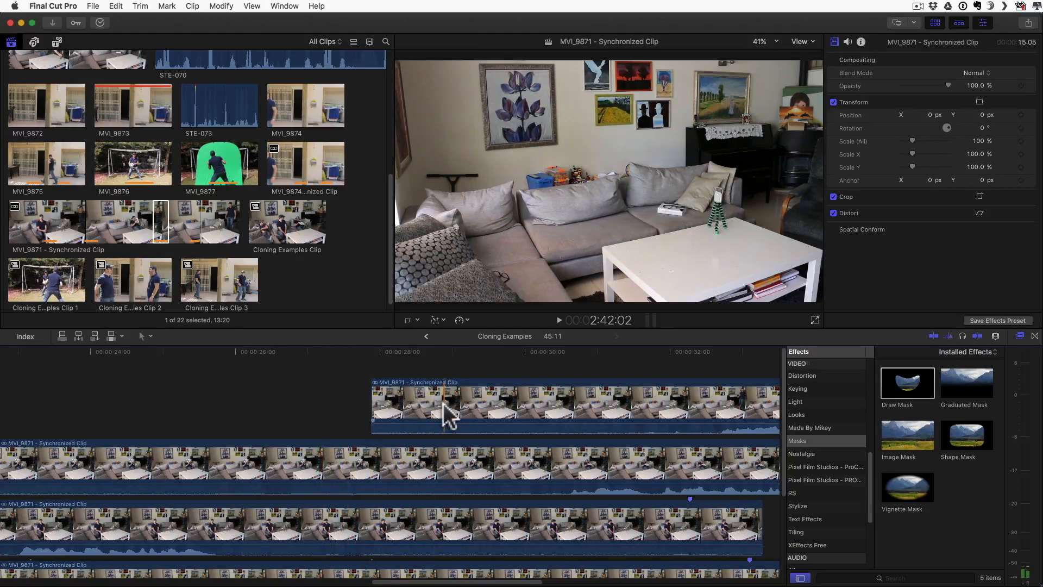
{"action": "scroll", "coordinate": [445, 414], "scroll_direction": "down", "scroll_amount": 3}
{"action": "scroll", "coordinate": [444, 414], "scroll_direction": "right", "scroll_amount": 5}
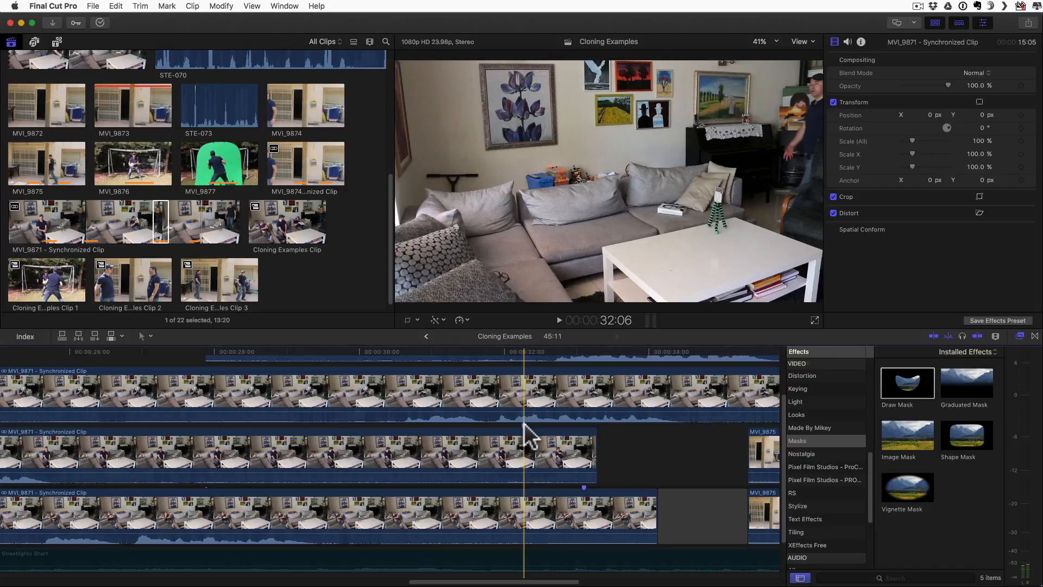
{"action": "scroll", "coordinate": [524, 431], "scroll_direction": "up", "scroll_amount": 2}
{"action": "scroll", "coordinate": [524, 431], "scroll_direction": "right", "scroll_amount": 2}
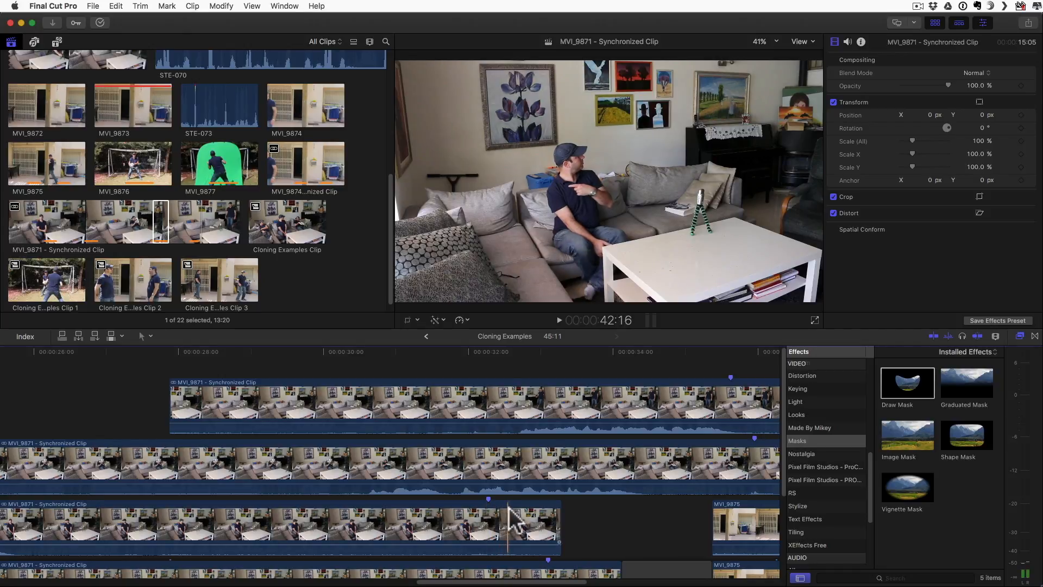
{"action": "scroll", "coordinate": [508, 519], "scroll_direction": "down", "scroll_amount": 2}
{"action": "scroll", "coordinate": [508, 519], "scroll_direction": "left", "scroll_amount": 1}
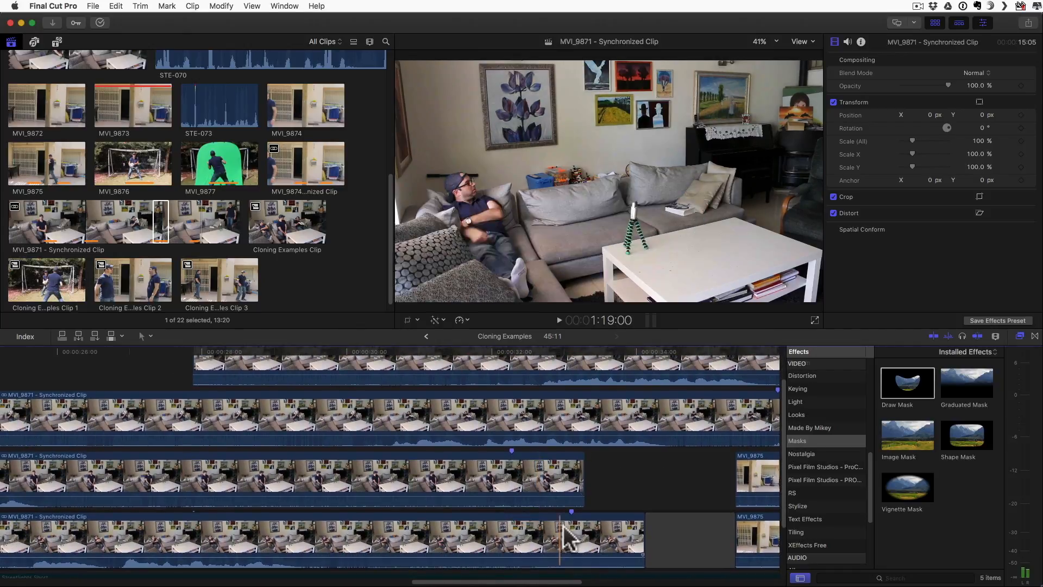
{"action": "scroll", "coordinate": [588, 541], "scroll_direction": "right", "scroll_amount": 5}
{"action": "scroll", "coordinate": [589, 540], "scroll_direction": "up", "scroll_amount": 2}
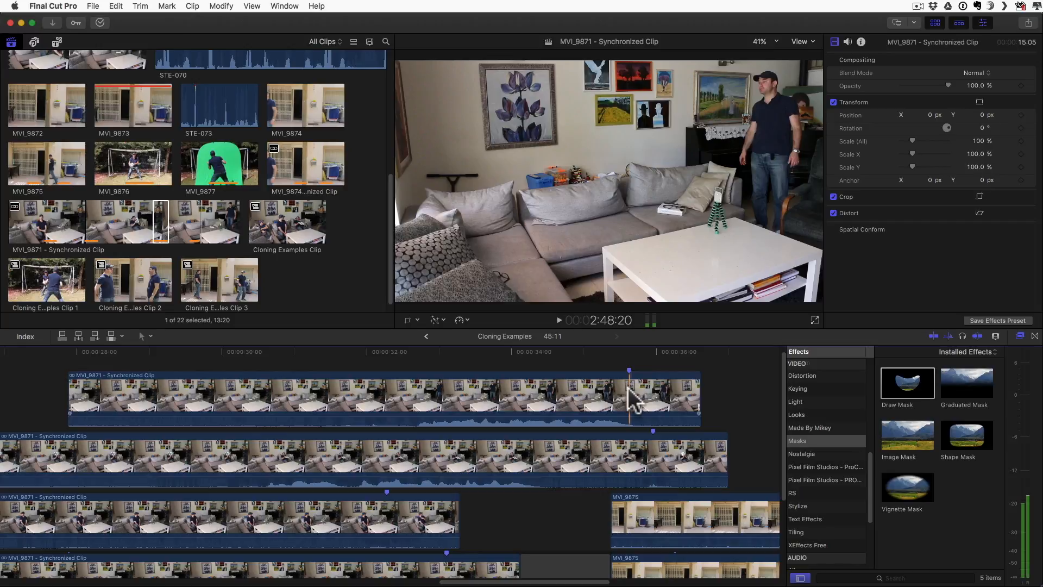
{"action": "scroll", "coordinate": [634, 401], "scroll_direction": "left", "scroll_amount": 5}
{"action": "scroll", "coordinate": [634, 401], "scroll_direction": "down", "scroll_amount": 1}
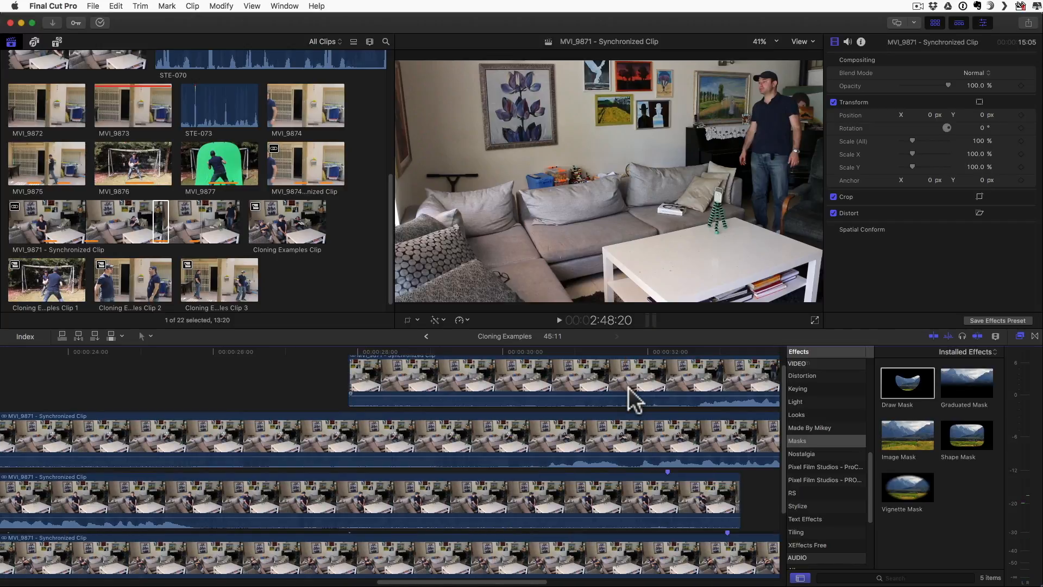
- Disable the two uppermost MVI_9871 synchronized clips in the four-layer living-room stack
{"action": "left_click", "coordinate": [540, 391]}
{"action": "key", "text": "v"}
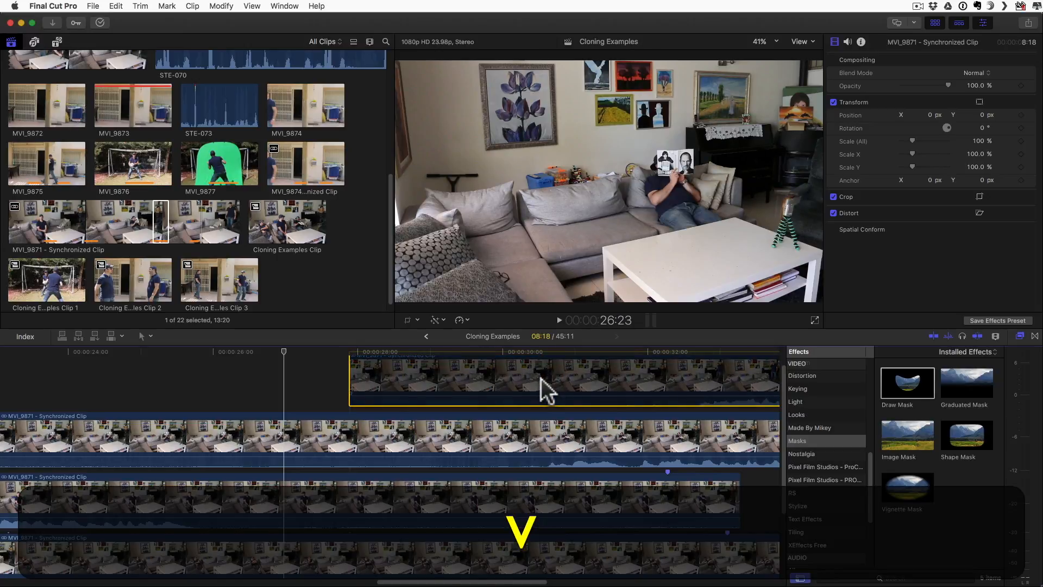
{"action": "left_click", "coordinate": [532, 434]}
{"action": "key", "text": "v"}
- Apply the Draw Mask effect to the MVI_9871 clip directly above the bottom layer, with the man sitting mid-sofa
{"action": "scroll", "coordinate": [532, 434], "scroll_direction": "down", "scroll_amount": 2}
{"action": "scroll", "coordinate": [532, 433], "scroll_direction": "left", "scroll_amount": 1}
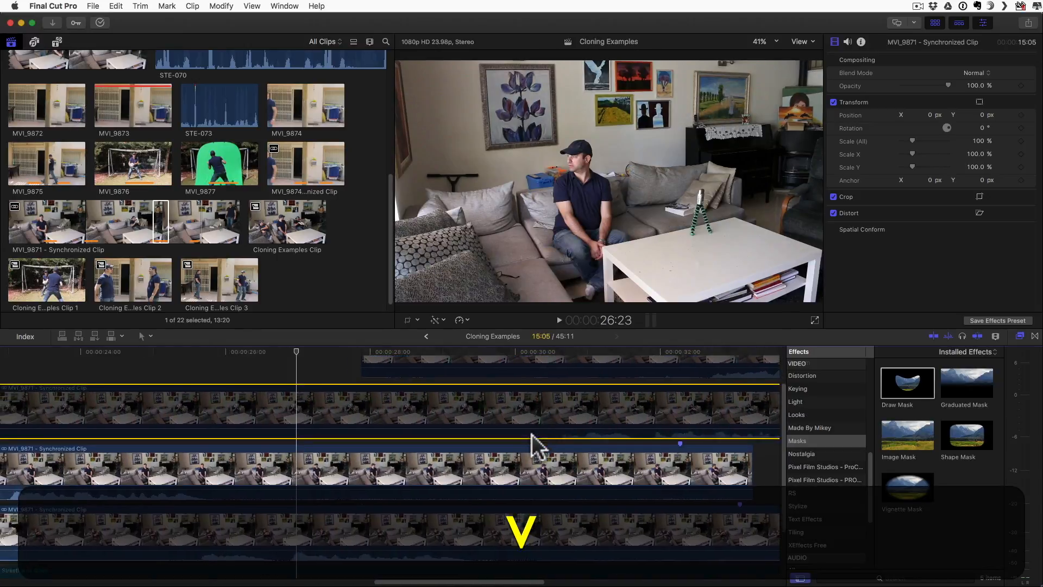
{"action": "scroll", "coordinate": [538, 446], "scroll_direction": "left", "scroll_amount": 3}
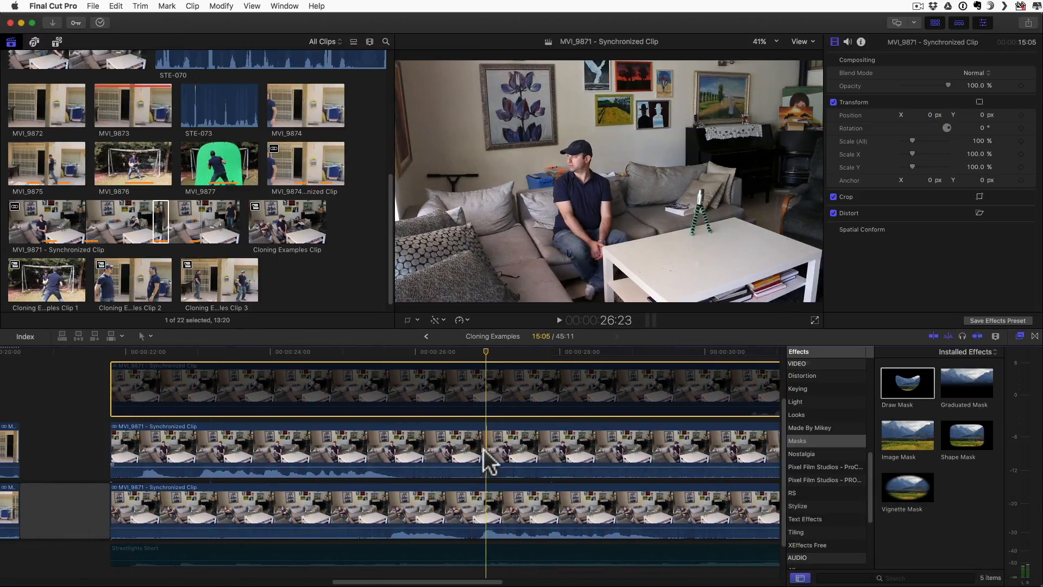
{"action": "left_click", "coordinate": [485, 455]}
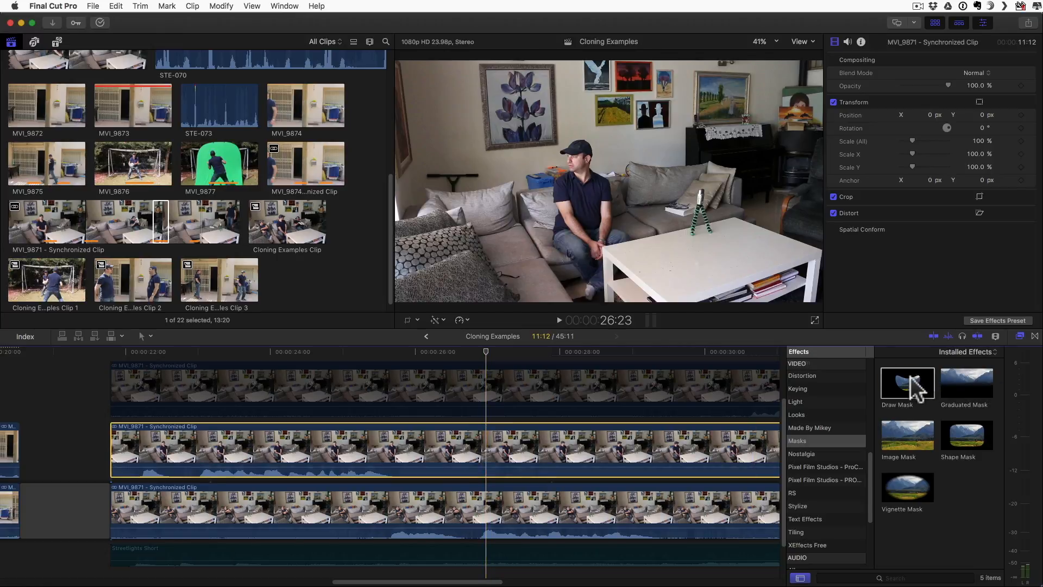
{"action": "mouse_move", "coordinate": [913, 386]}
{"action": "left_mouse_down"}
{"action": "mouse_move", "coordinate": [508, 384]}
{"action": "mouse_move", "coordinate": [496, 447]}
{"action": "left_mouse_up"}
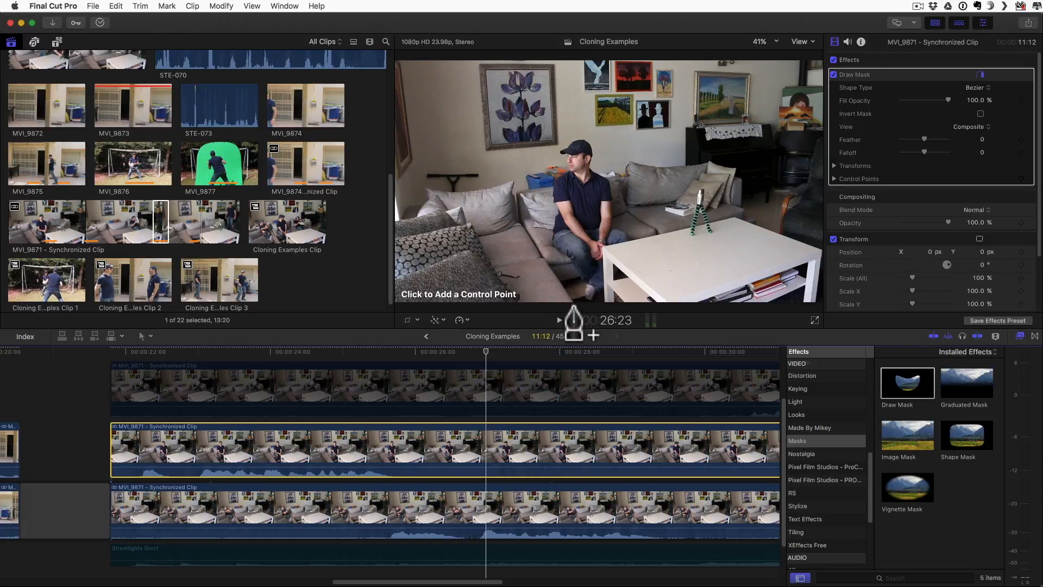
- Draw a closed mask along the sofa and flower picture left of the seated man, enclosing the rest of the frame to the right
{"action": "left_click", "coordinate": [574, 303]}
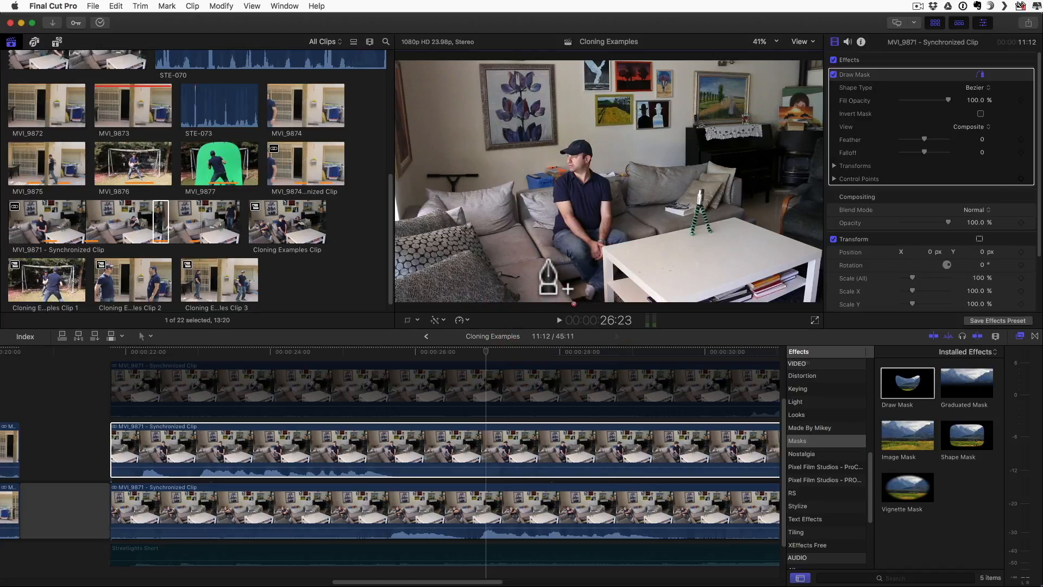
{"action": "left_click", "coordinate": [546, 260]}
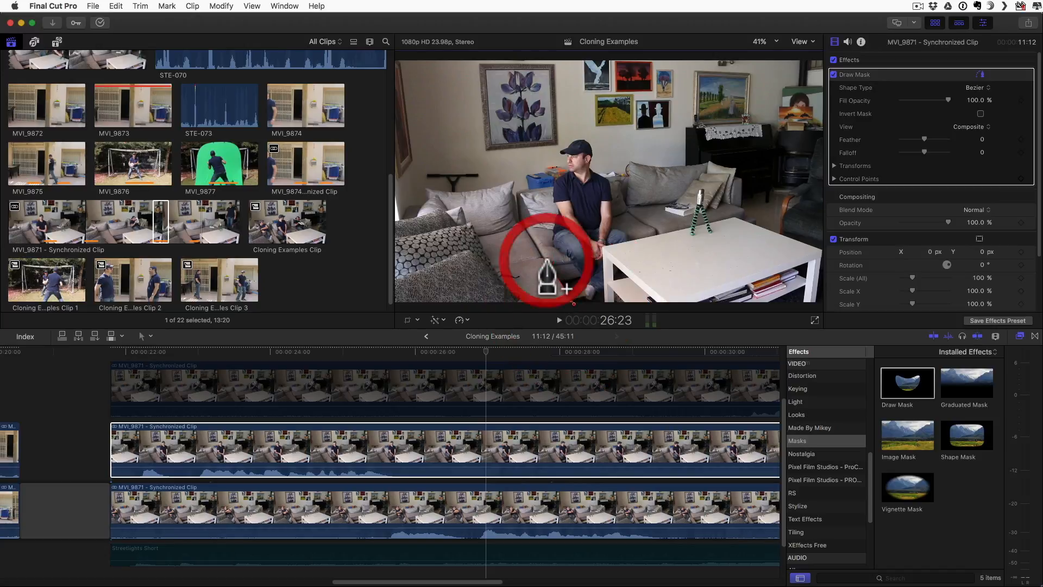
{"action": "left_click", "coordinate": [522, 220]}
{"action": "left_click", "coordinate": [517, 192]}
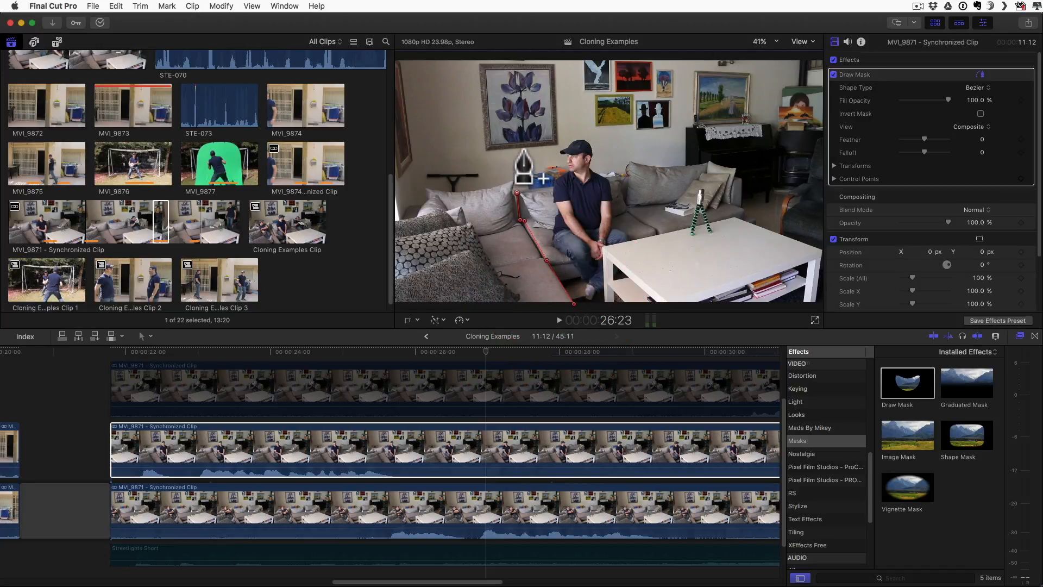
{"action": "left_click", "coordinate": [524, 150]}
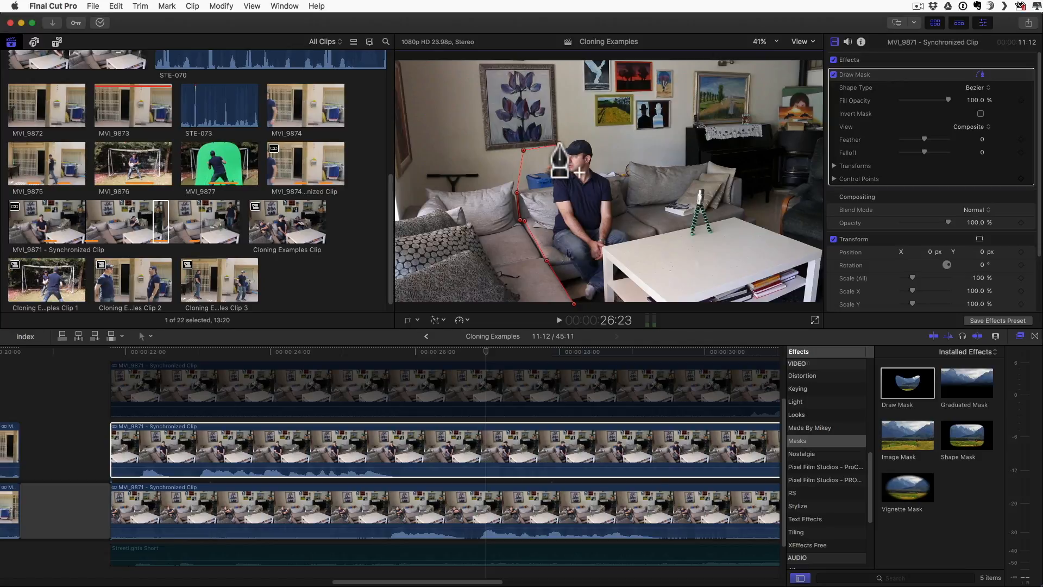
{"action": "left_click", "coordinate": [553, 56]}
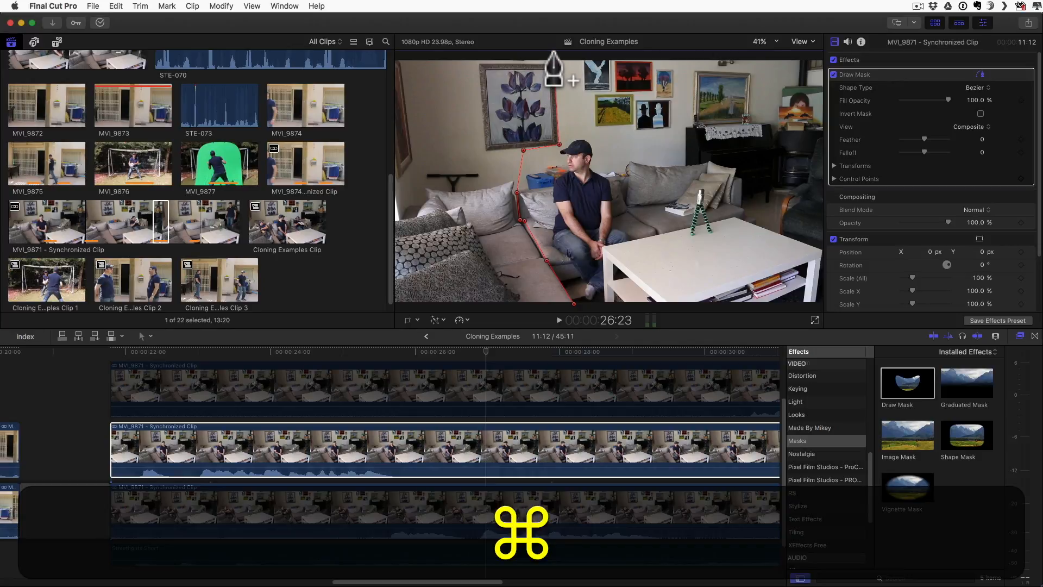
{"action": "key", "text": "super+minus"}
{"action": "left_click", "coordinate": [755, 102]}
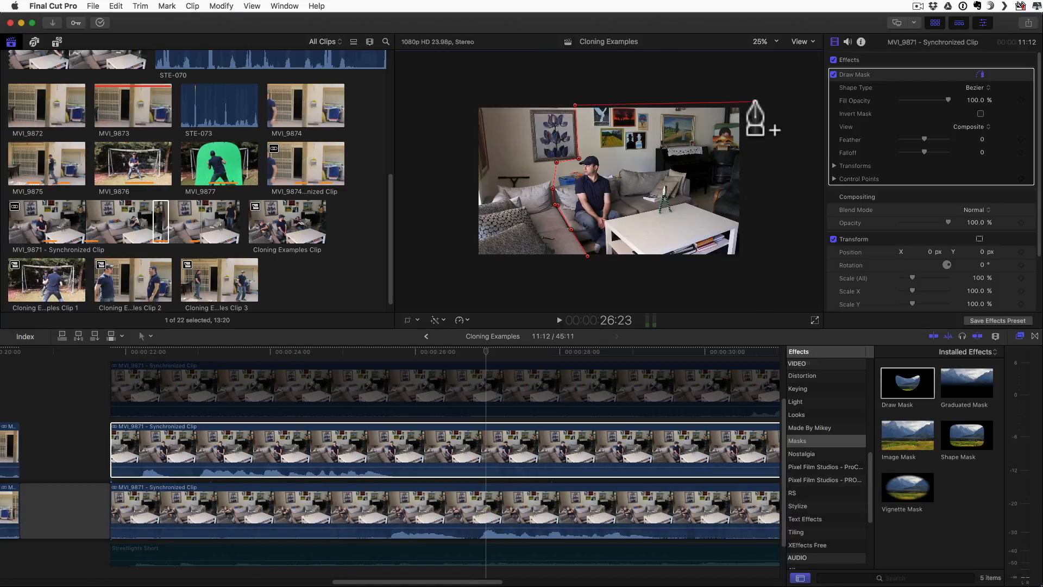
{"action": "left_click", "coordinate": [759, 266]}
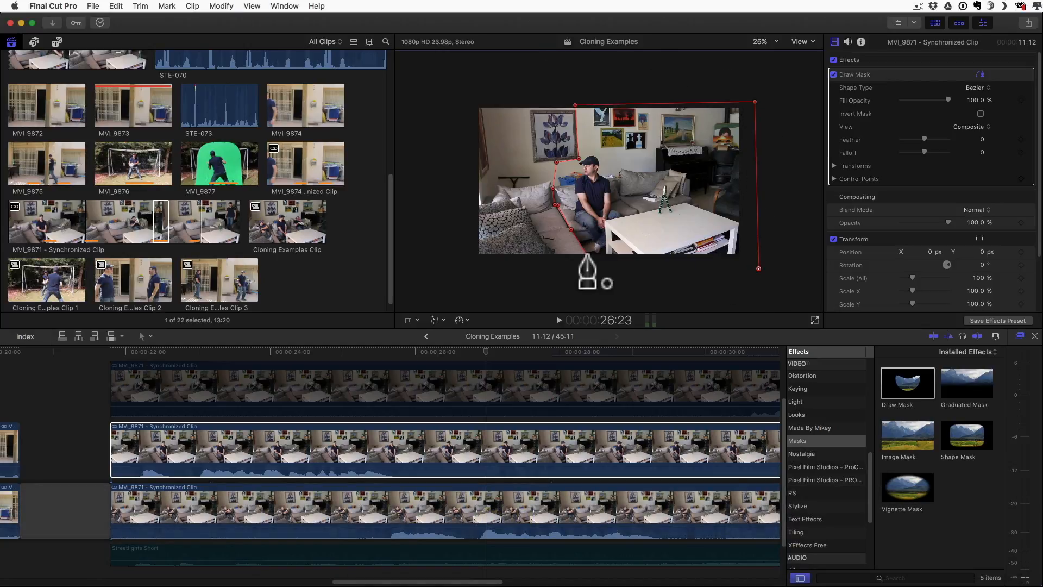
{"action": "key", "text": "shift+z"}
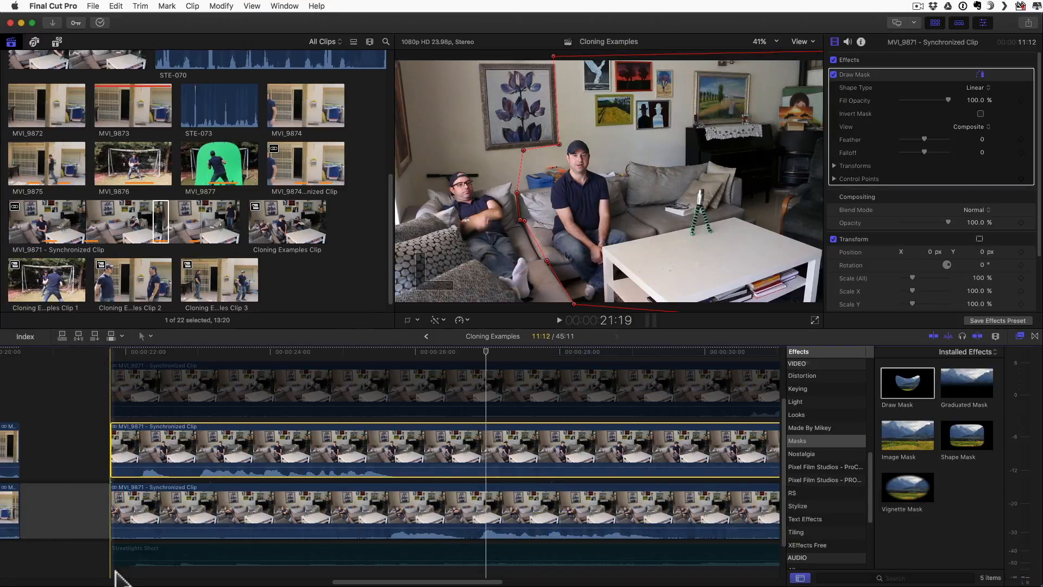
- Play back the two-layer living-room composite and check the mask boundary between the two seated men
{"action": "key", "text": "space"}
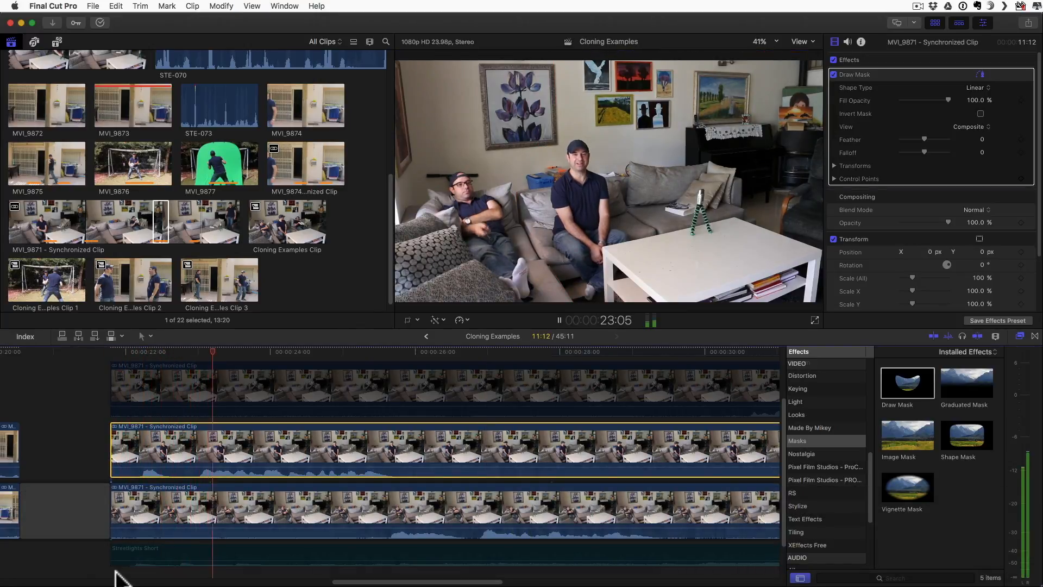
{"action": "key", "text": "space"}
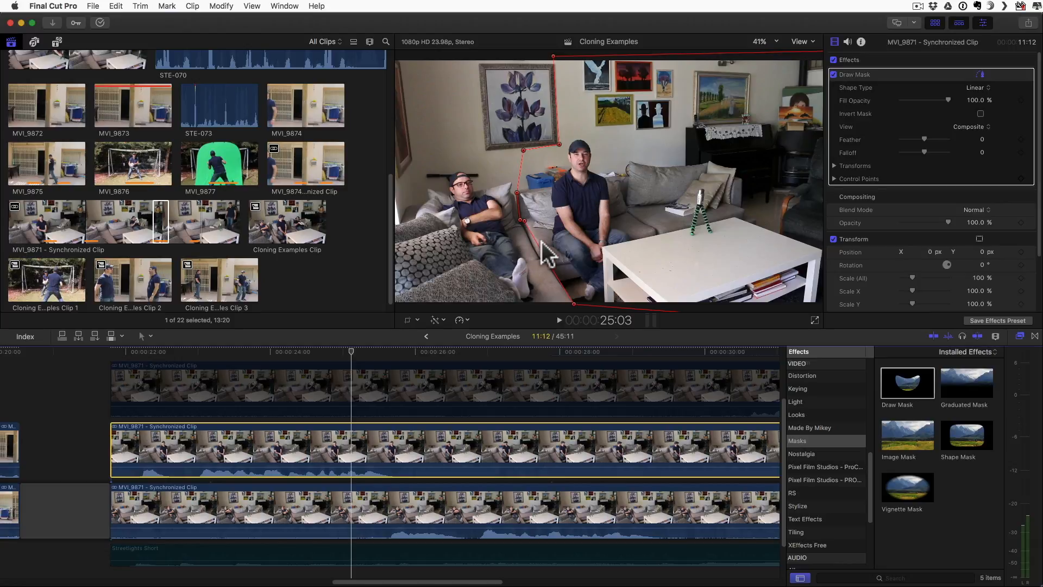
{"action": "left_click", "coordinate": [547, 261], "text": "alt"}
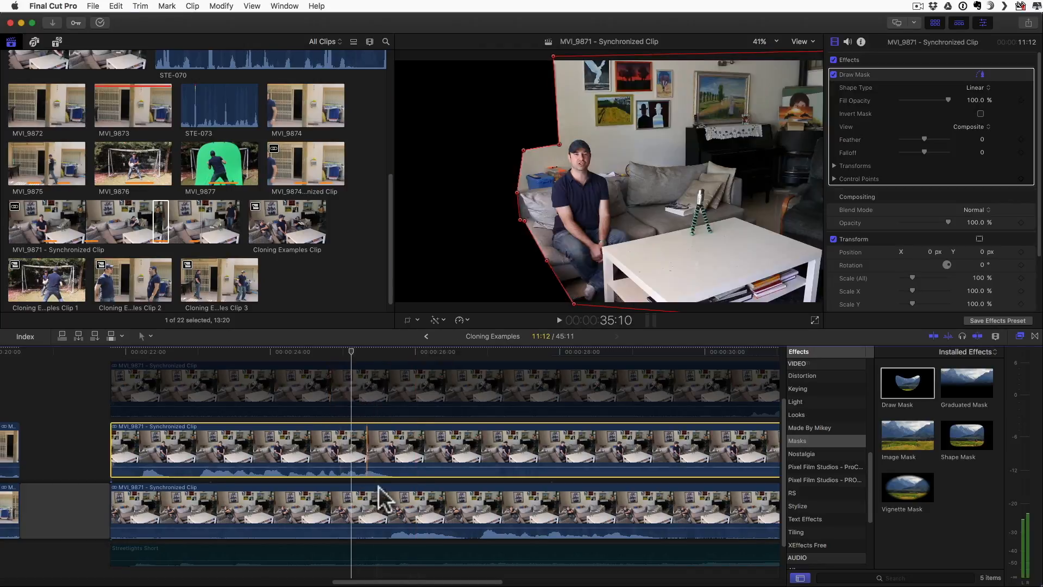
- Enable the third-layer MVI_9871 clip showing the man reading on the sofa and apply the Draw Mask effect to it
{"action": "scroll", "coordinate": [380, 496], "scroll_direction": "up", "scroll_amount": 3}
{"action": "left_click", "coordinate": [429, 441]}
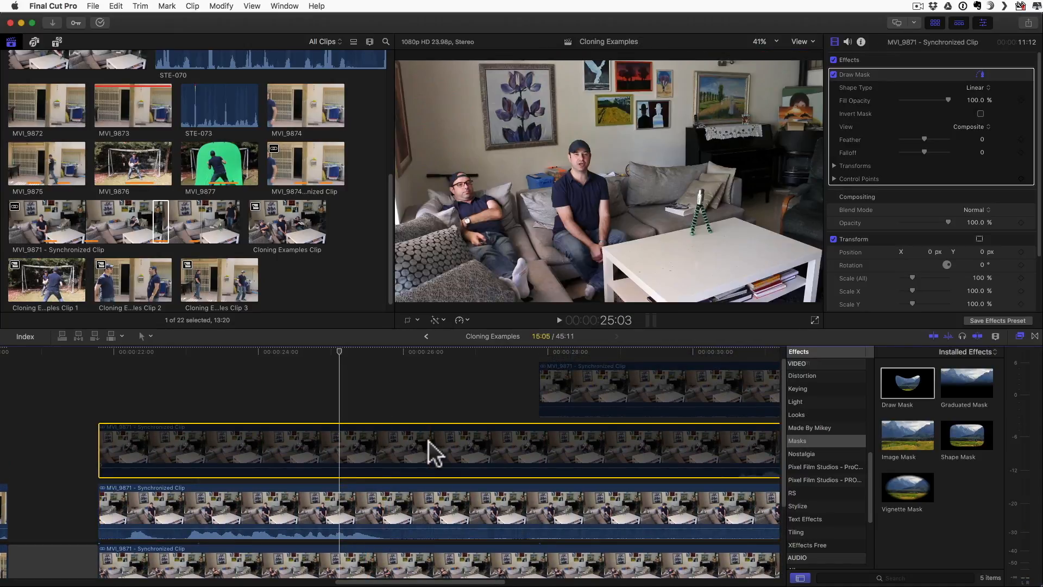
{"action": "key", "text": "v"}
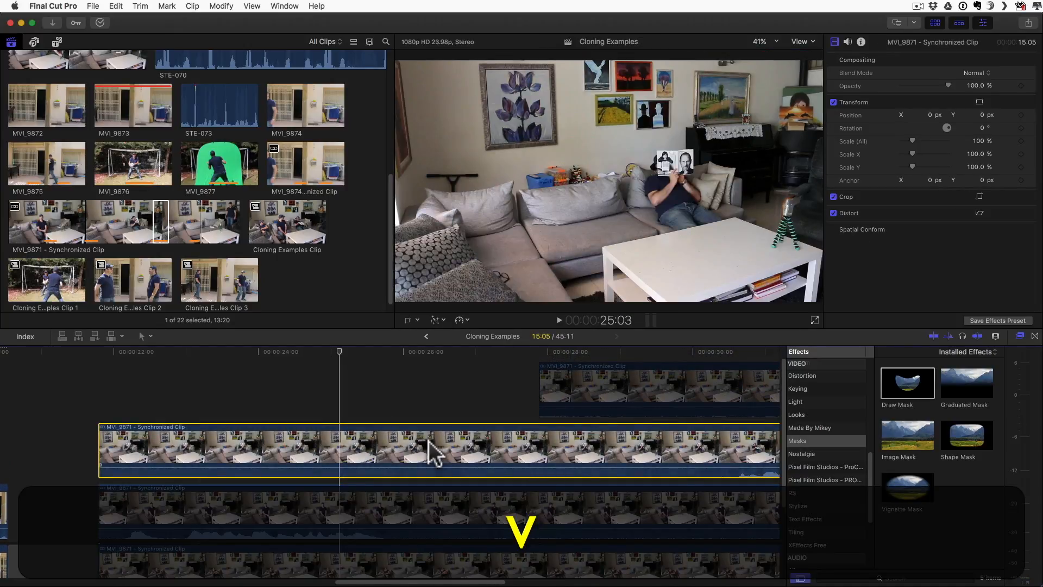
{"action": "mouse_move", "coordinate": [924, 383]}
{"action": "left_mouse_down"}
{"action": "mouse_move", "coordinate": [698, 350]}
{"action": "mouse_move", "coordinate": [538, 450]}
{"action": "left_mouse_up"}
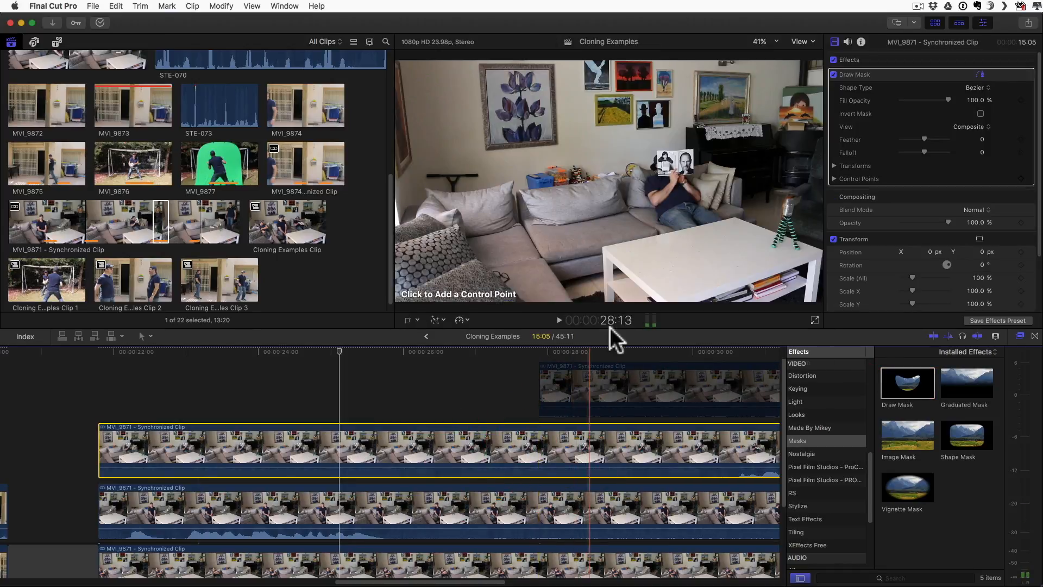
- Trace the mask edge from the coffee table's left leg, up the sofa beside the reading man and around the two-silhouette picture to the frame's upper edge
{"action": "left_click", "coordinate": [602, 248]}
{"action": "left_click", "coordinate": [660, 233]}
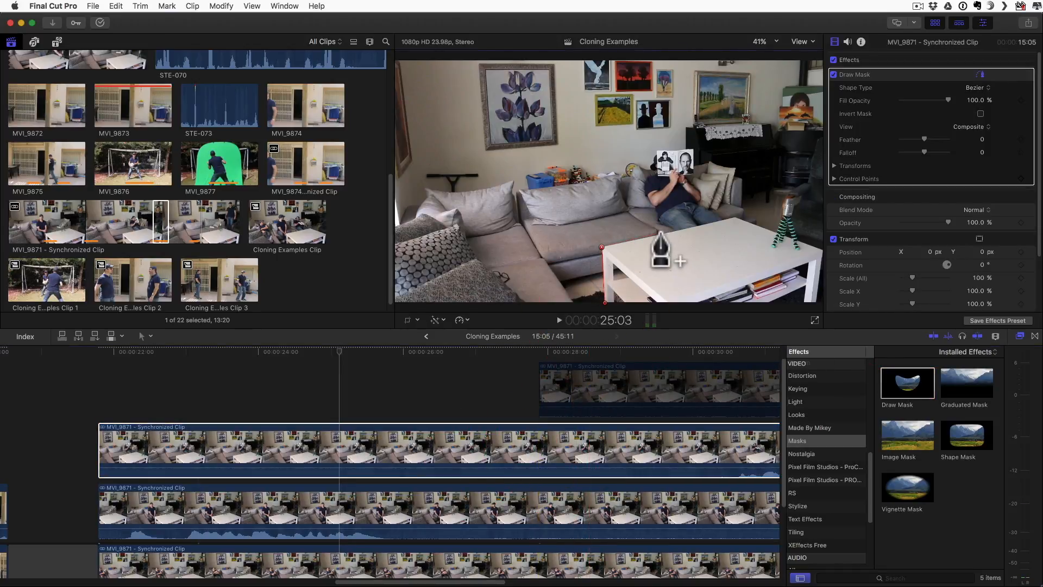
{"action": "left_click", "coordinate": [628, 212]}
{"action": "left_click", "coordinate": [628, 204]}
{"action": "left_click", "coordinate": [636, 164]}
{"action": "left_click", "coordinate": [636, 130]}
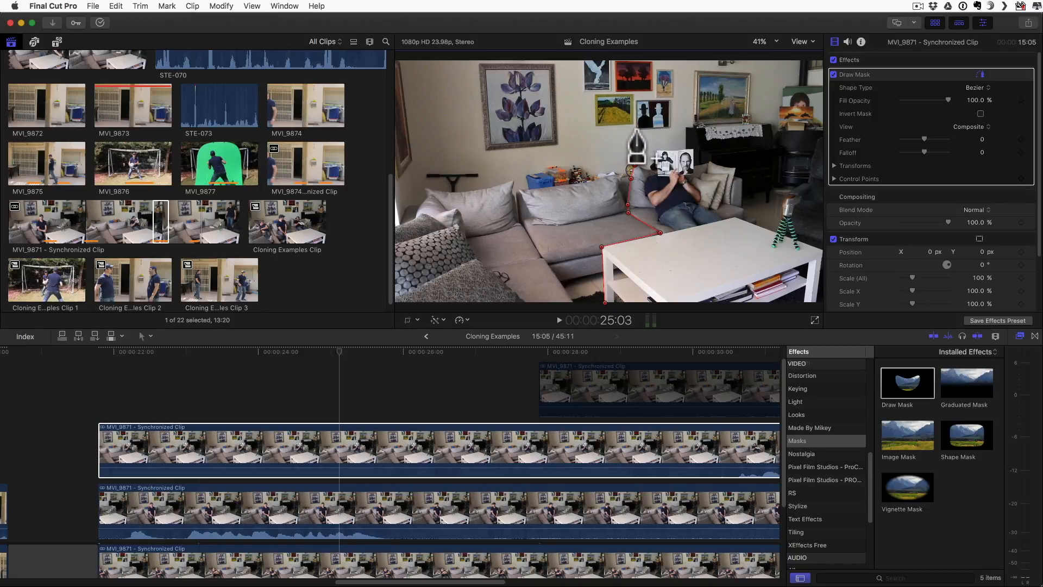
{"action": "left_click", "coordinate": [670, 128]}
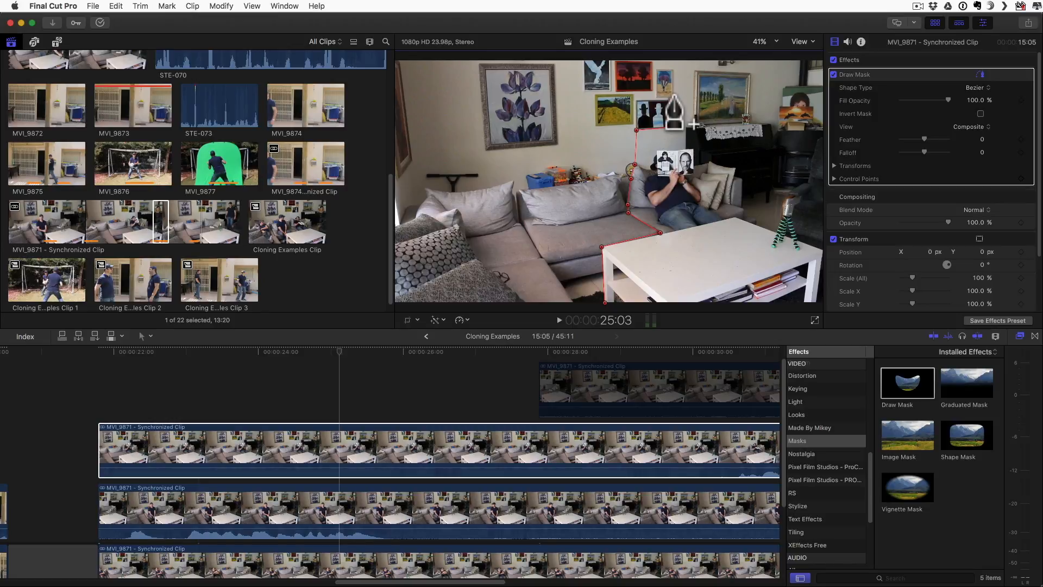
{"action": "left_click", "coordinate": [673, 96]}
{"action": "left_click", "coordinate": [673, 55]}
- Close the mask with points beyond the frame's right-hand corners, enclosing the reading man and the coffee table
{"action": "key", "text": "cmd+minus"}
{"action": "left_click", "coordinate": [749, 84]}
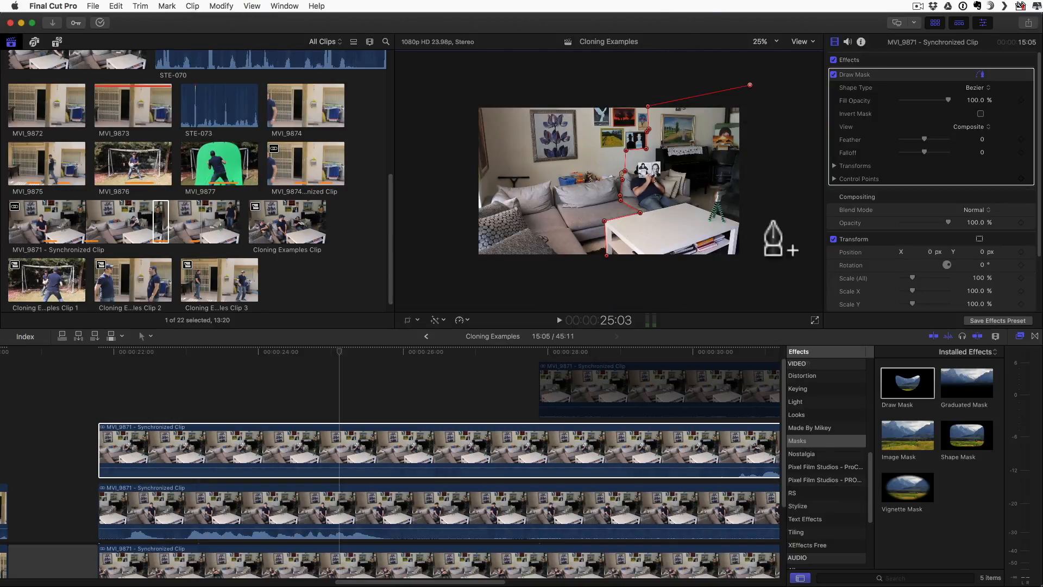
{"action": "left_click", "coordinate": [756, 270]}
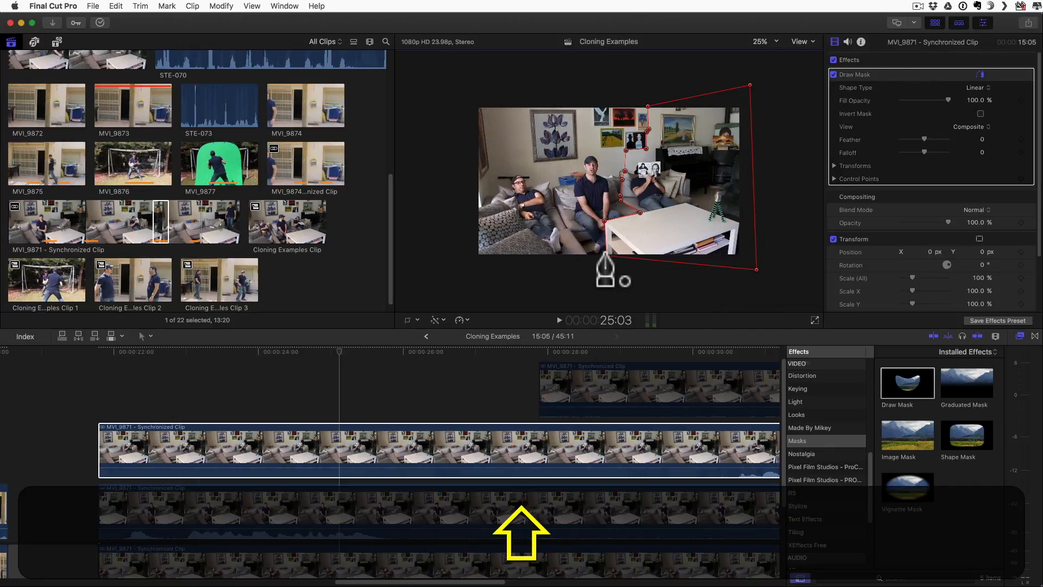
{"action": "key", "text": "cmd+plus"}
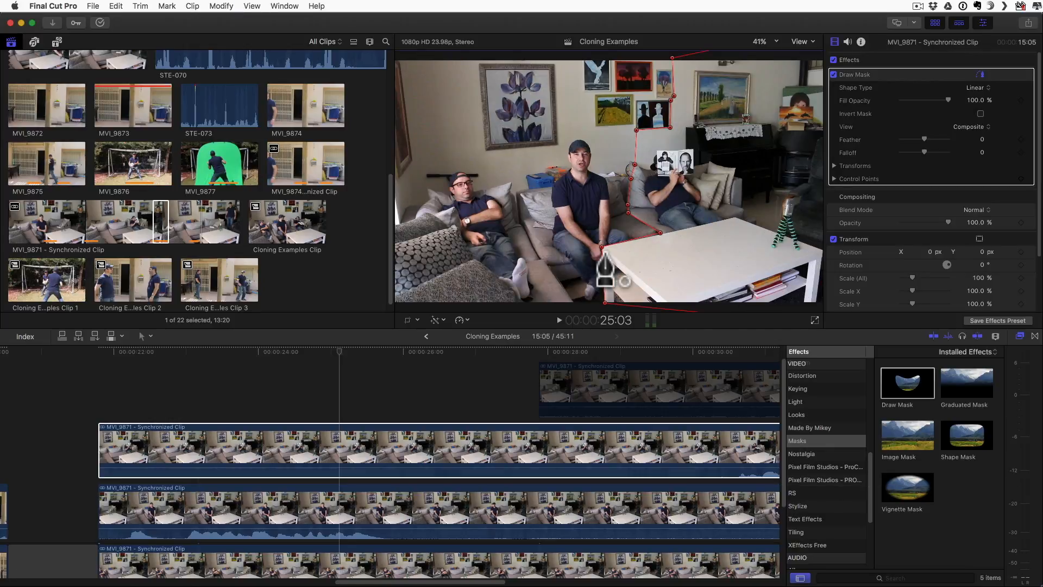
{"action": "left_click", "coordinate": [602, 248]}
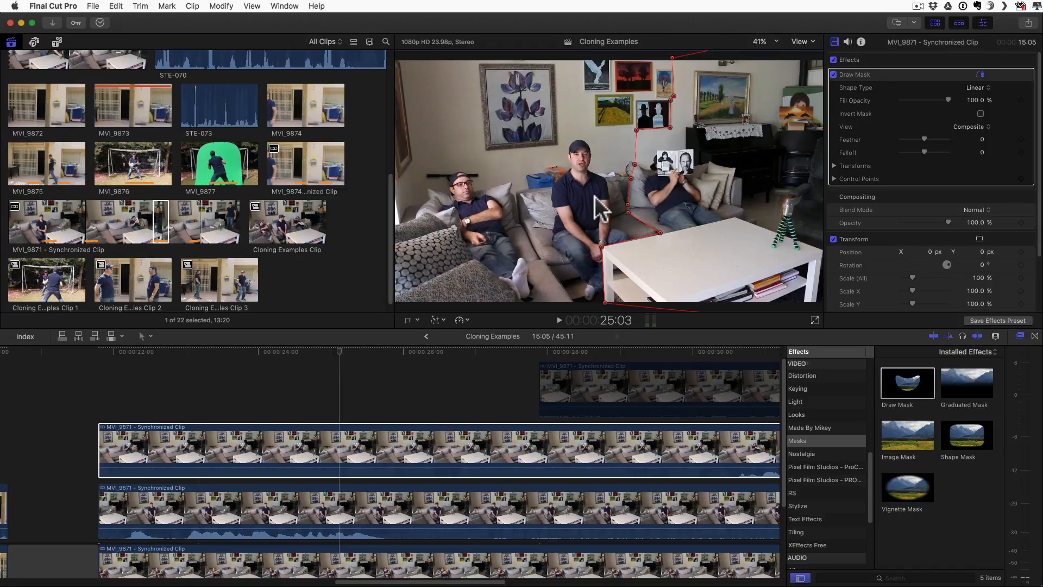
- Play back the three-clone composite to check how the masked layers blend during the action
{"action": "left_click", "coordinate": [153, 390]}
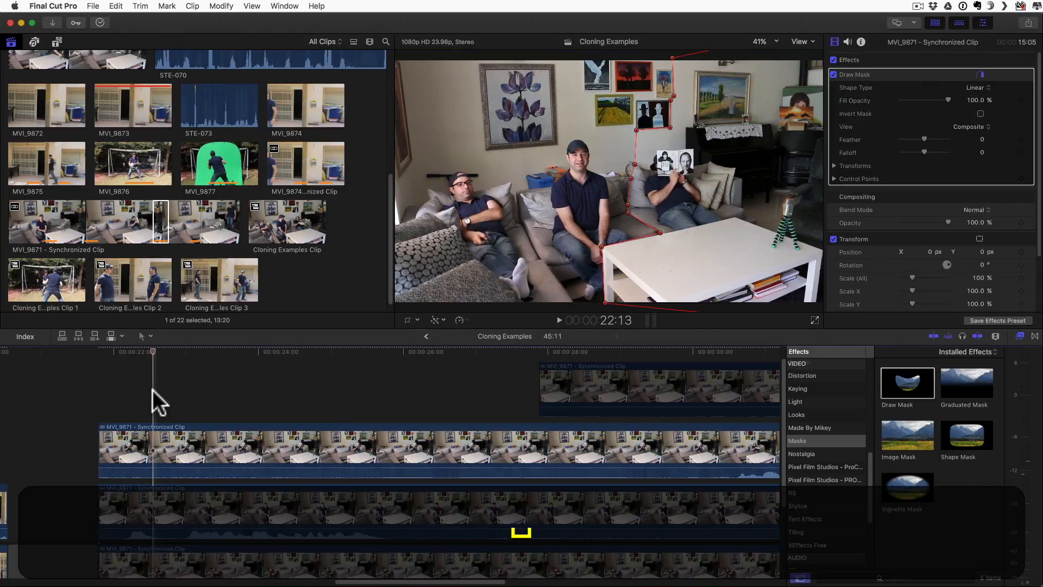
{"action": "key", "text": "space"}
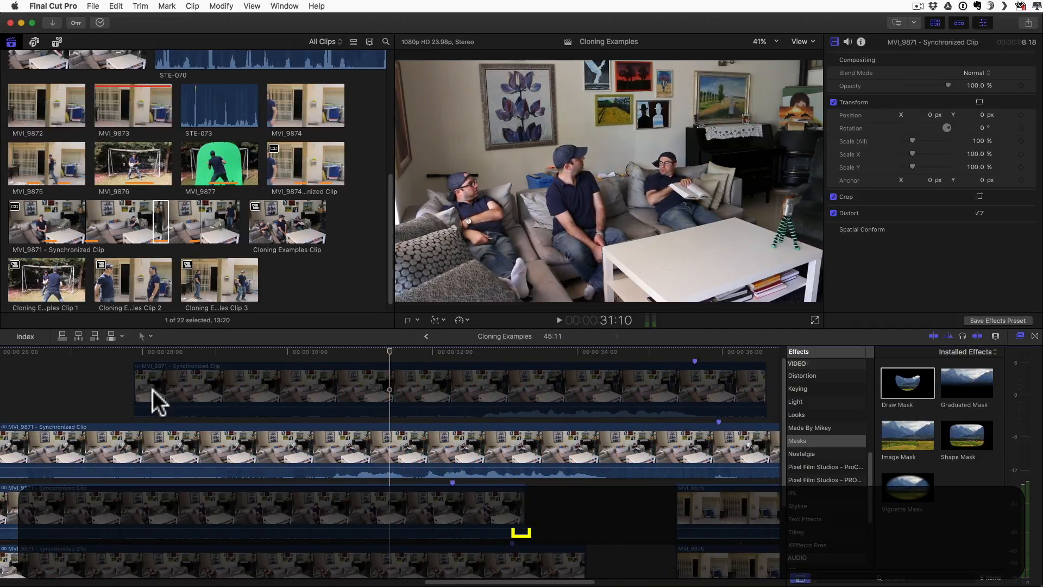
{"action": "scroll", "coordinate": [152, 389], "scroll_direction": "left", "scroll_amount": 8}
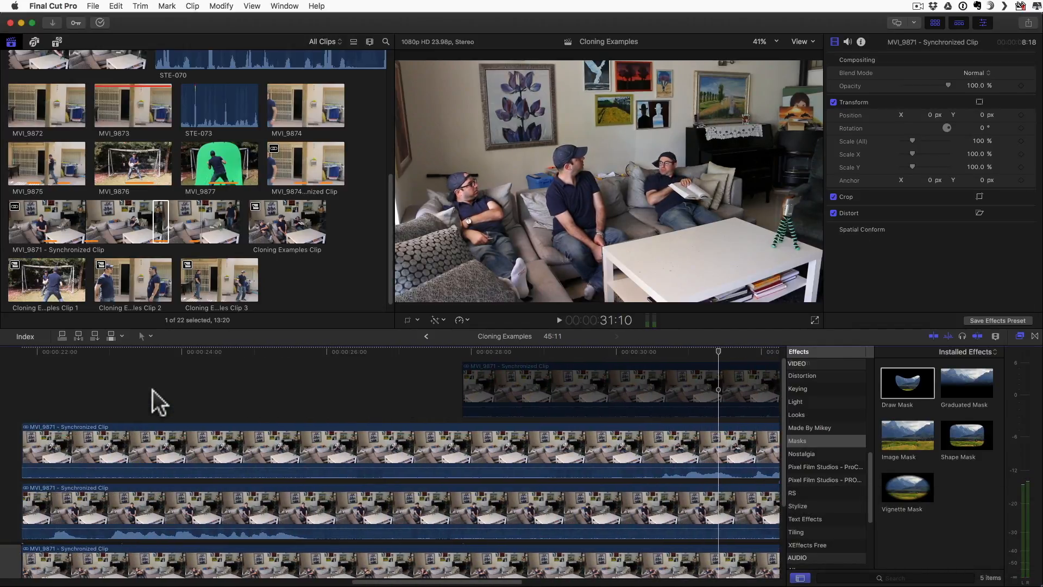
- Move the third-layer mask's control point above the sofa back slightly left, away from the man holding up the book
{"action": "left_click", "coordinate": [152, 390]}
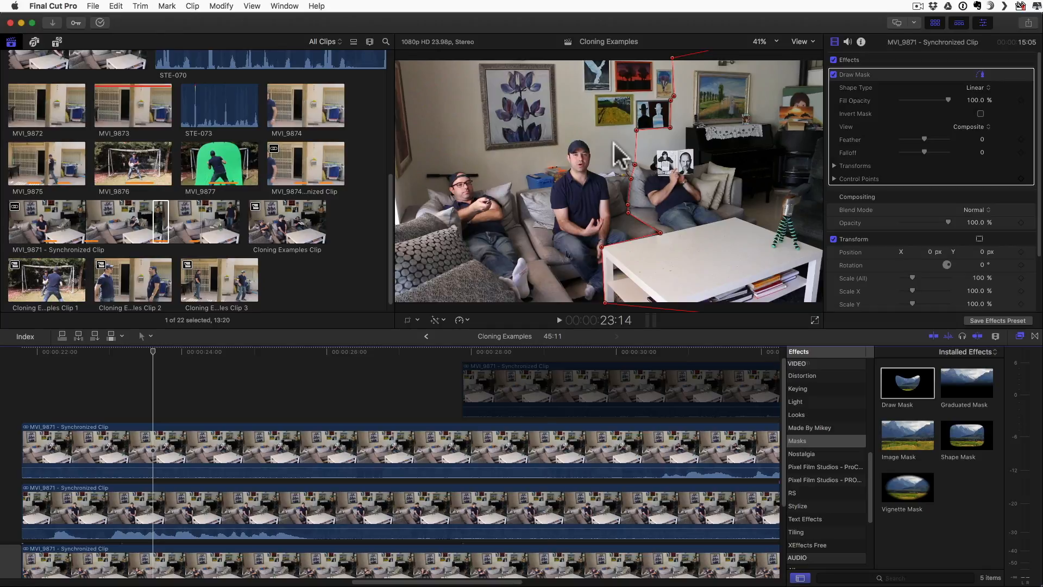
{"action": "key", "text": "space"}
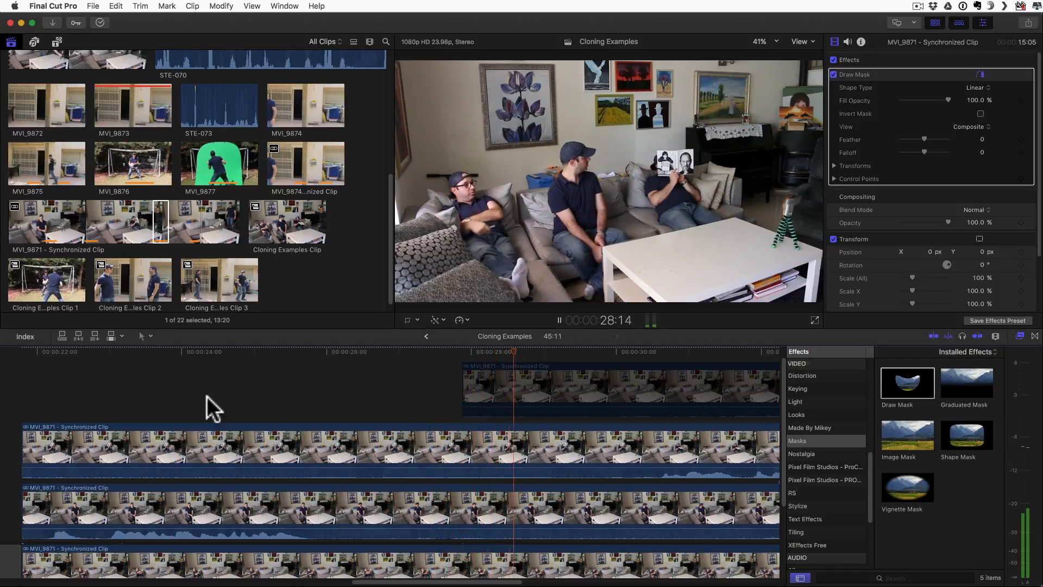
{"action": "key", "text": "space"}
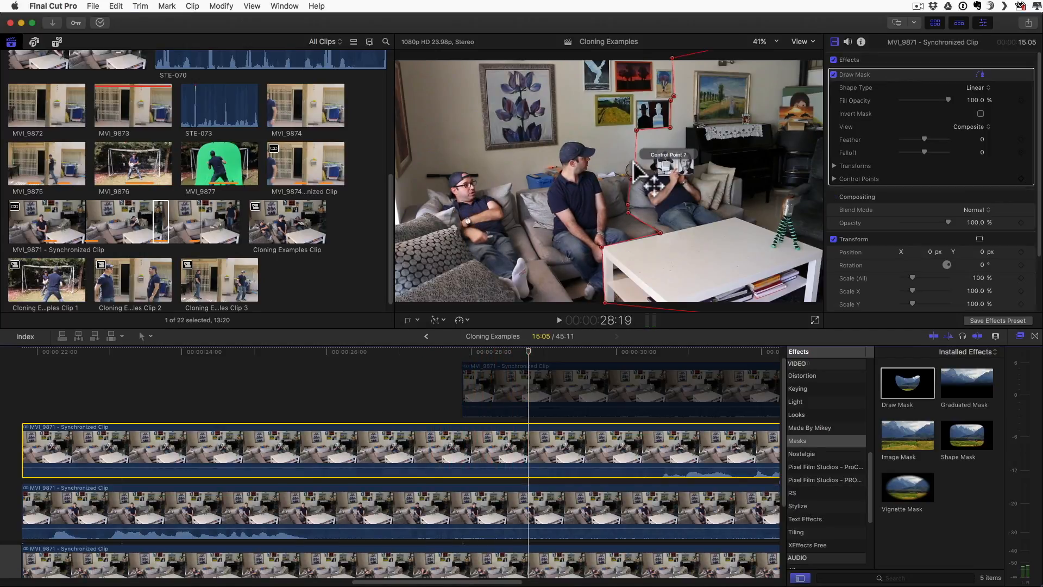
{"action": "left_click_drag", "start_coordinate": [628, 161], "coordinate": [626, 165]}
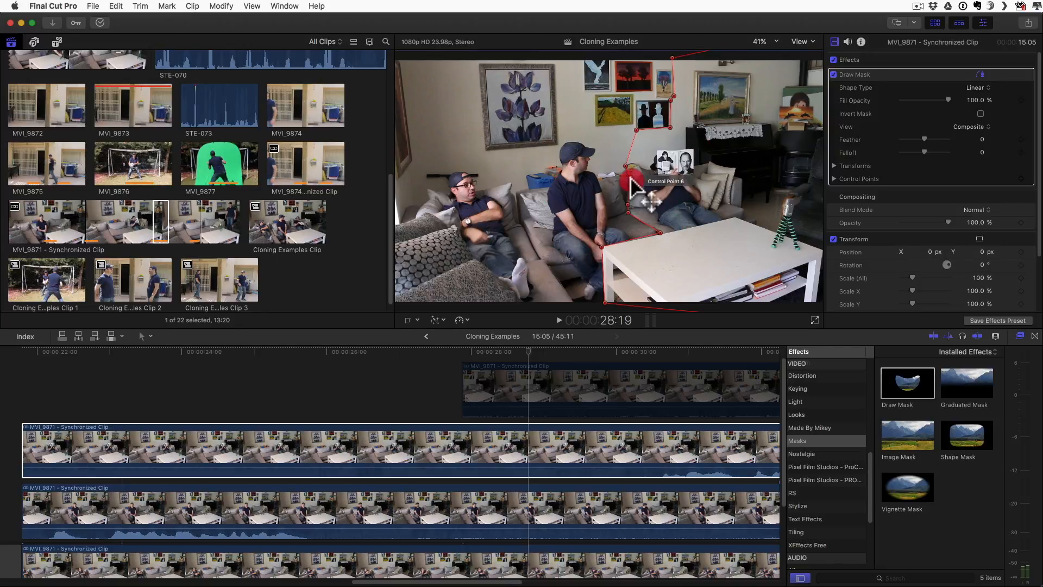
{"action": "left_click", "coordinate": [630, 189]}
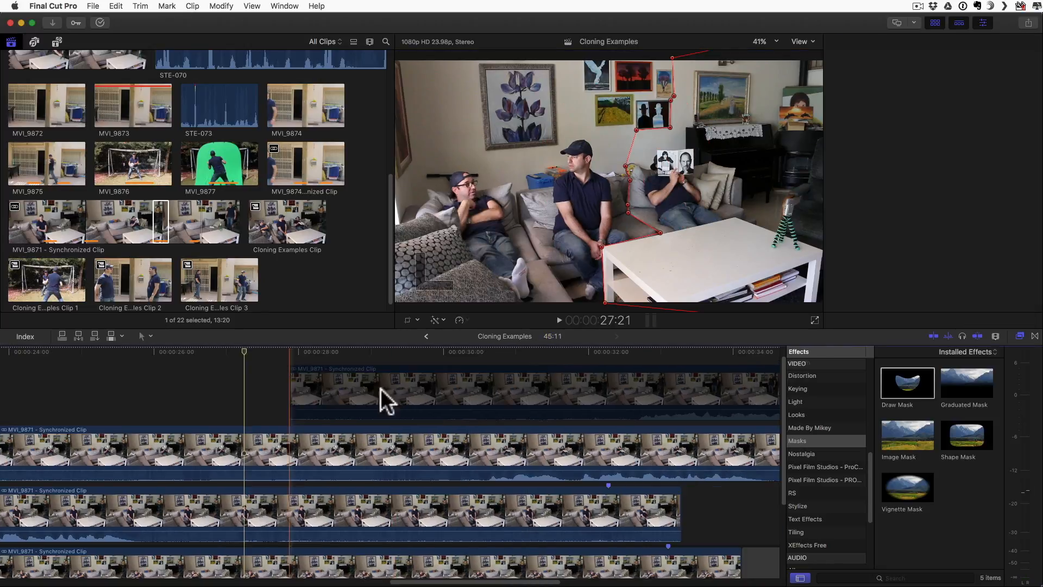
- Enable the uppermost MVI_9871 clip in the living-room stack and apply the Draw Mask effect to it
{"action": "left_click", "coordinate": [491, 389]}
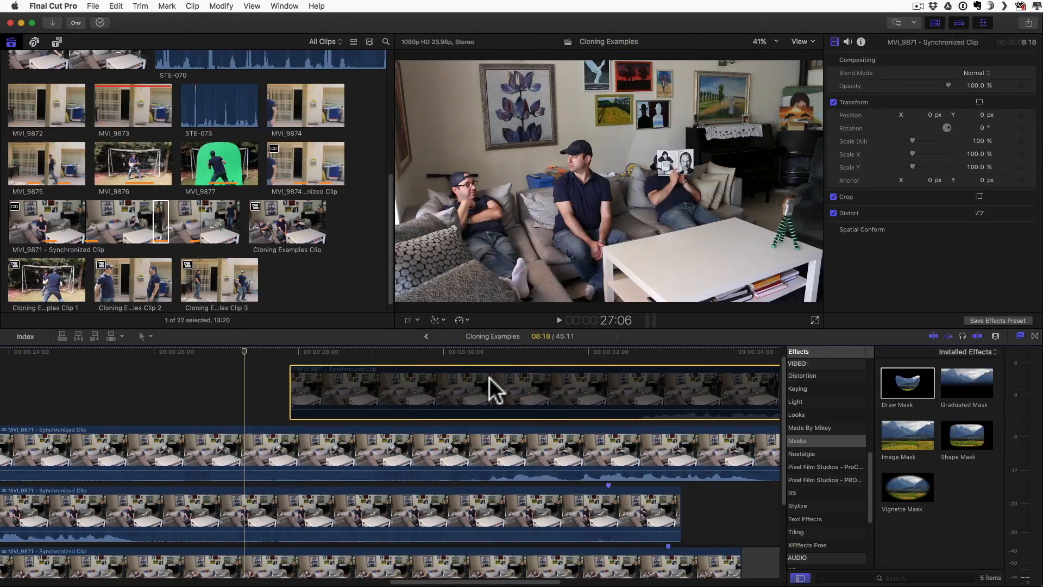
{"action": "key", "text": "v"}
{"action": "scroll", "coordinate": [486, 380], "scroll_direction": "right", "scroll_amount": 3}
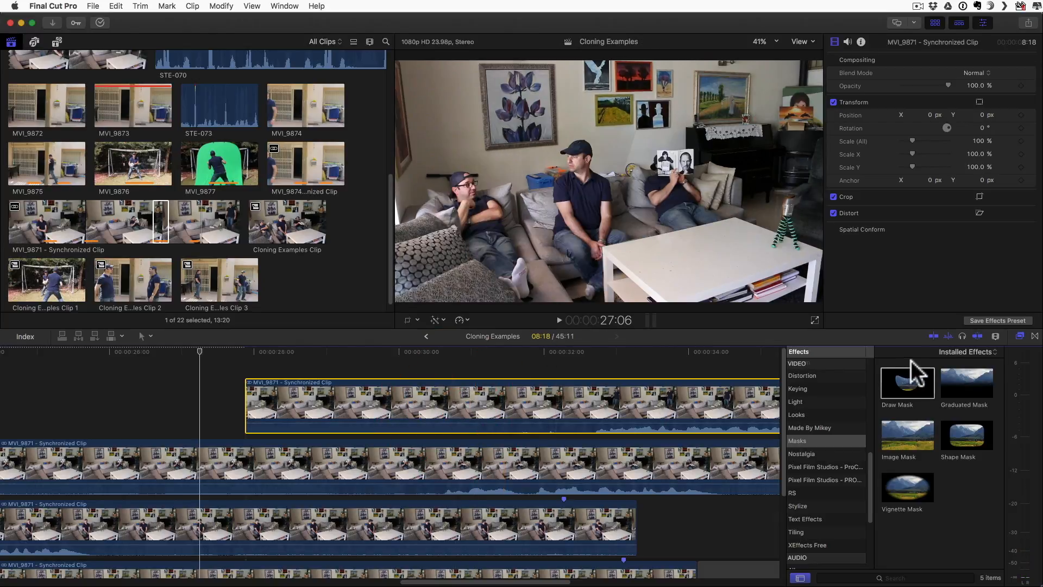
{"action": "left_click_drag", "start_coordinate": [884, 369], "coordinate": [499, 403]}
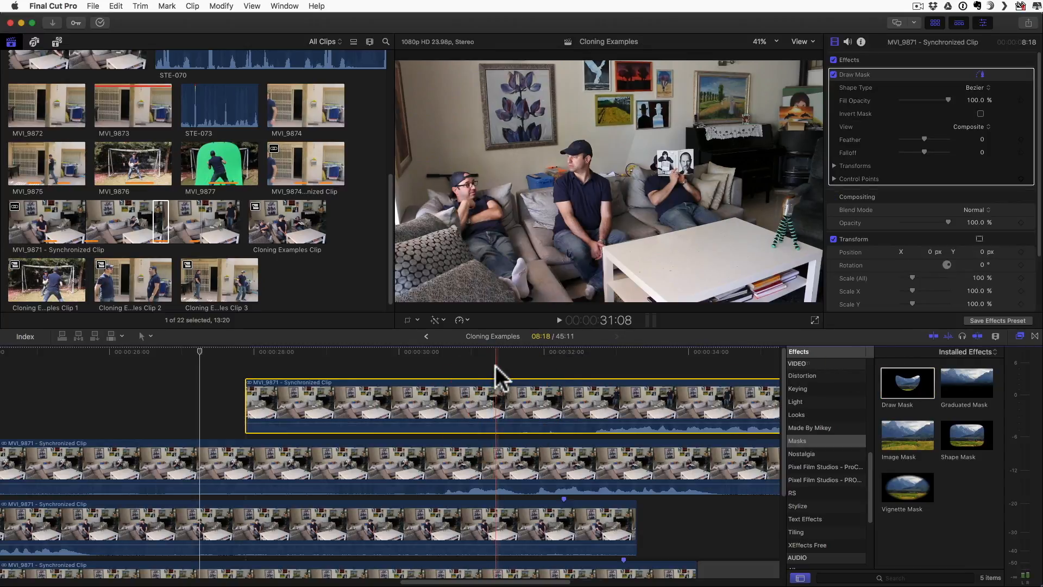
- At 31:08, trace the top clip's mask edge from the books under the table, past the sofa's right end and piano, to the frame's upper edge
{"action": "left_click", "coordinate": [496, 392]}
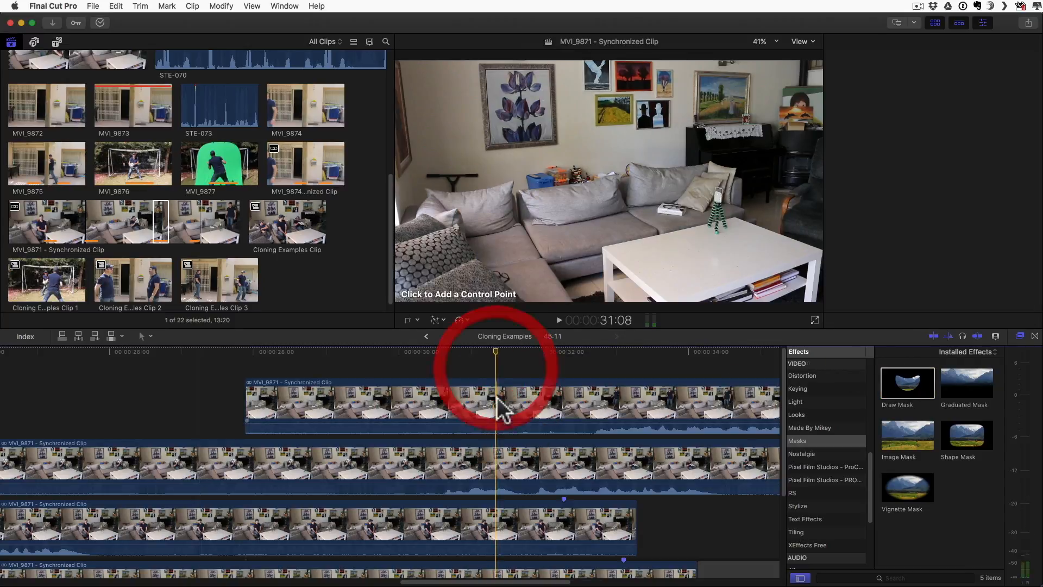
{"action": "left_click", "coordinate": [757, 304]}
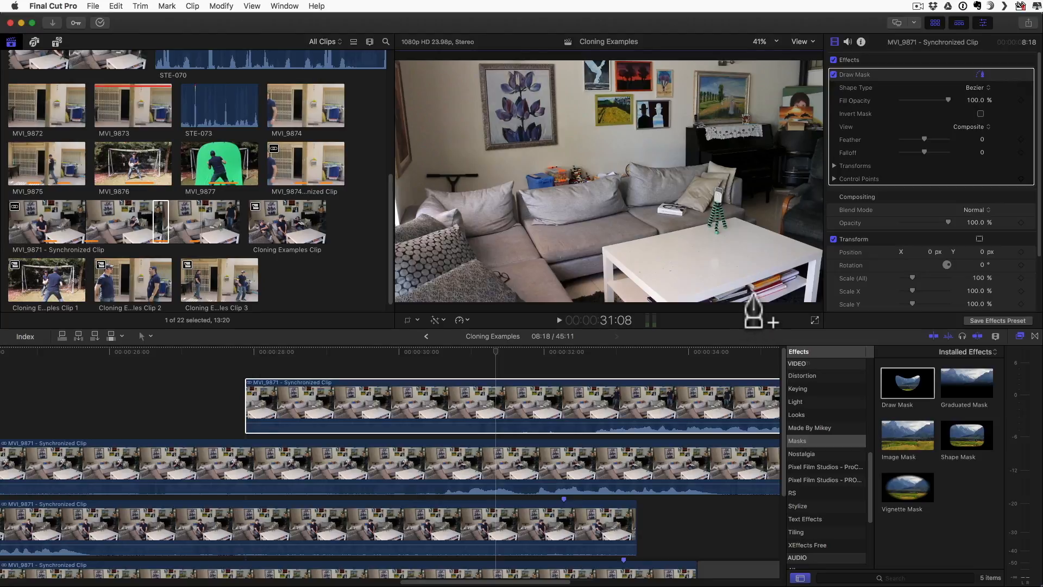
{"action": "left_click_drag", "start_coordinate": [749, 285], "coordinate": [749, 278]}
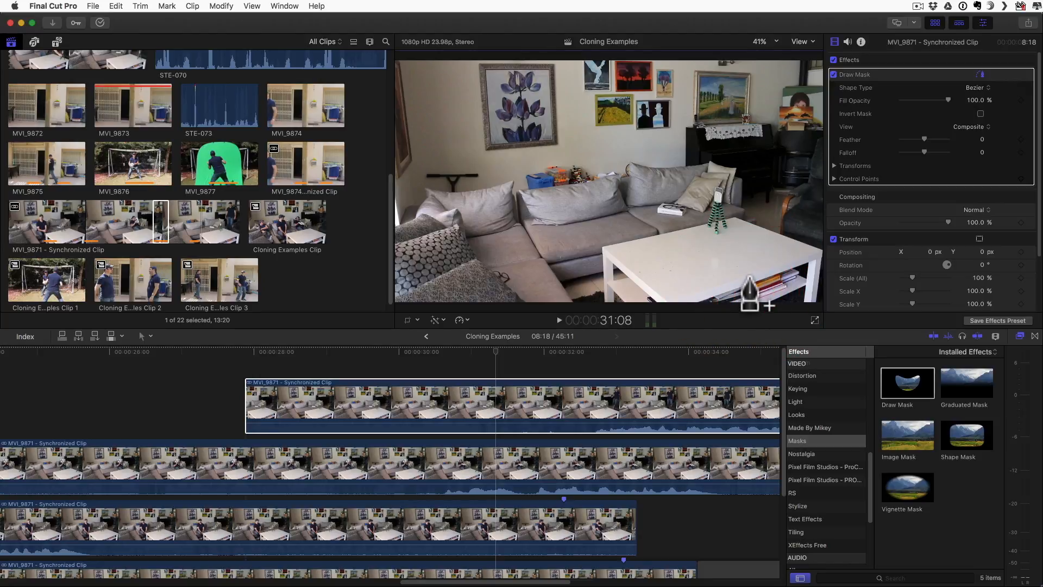
{"action": "left_click", "coordinate": [734, 218]}
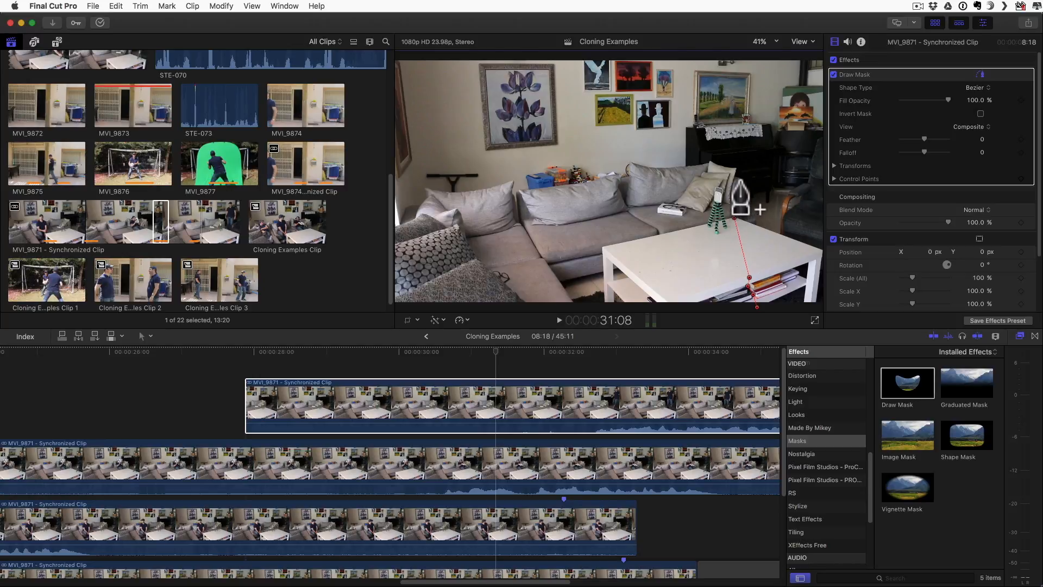
{"action": "left_click", "coordinate": [742, 212]}
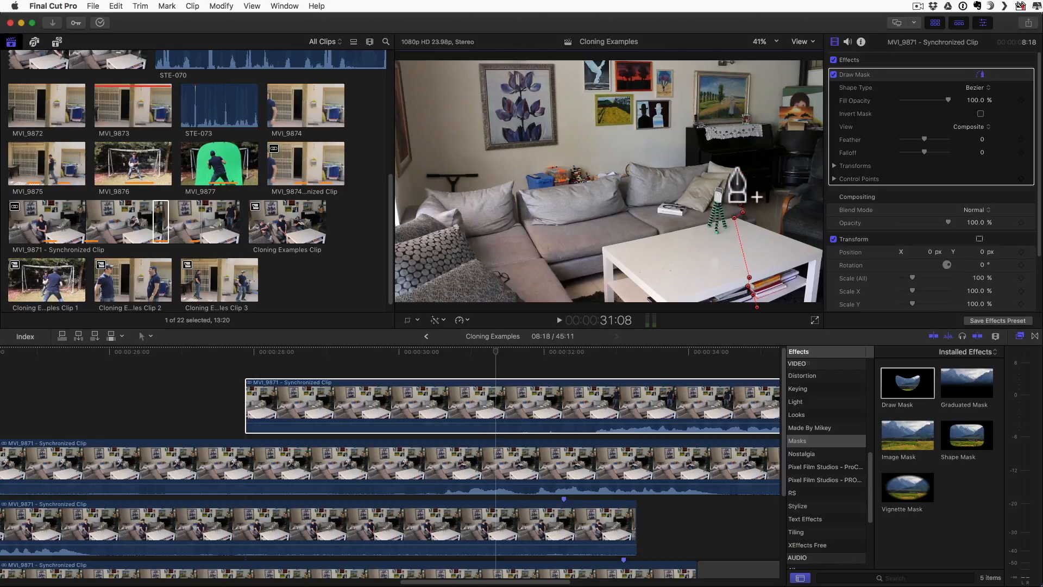
{"action": "left_click", "coordinate": [737, 169]}
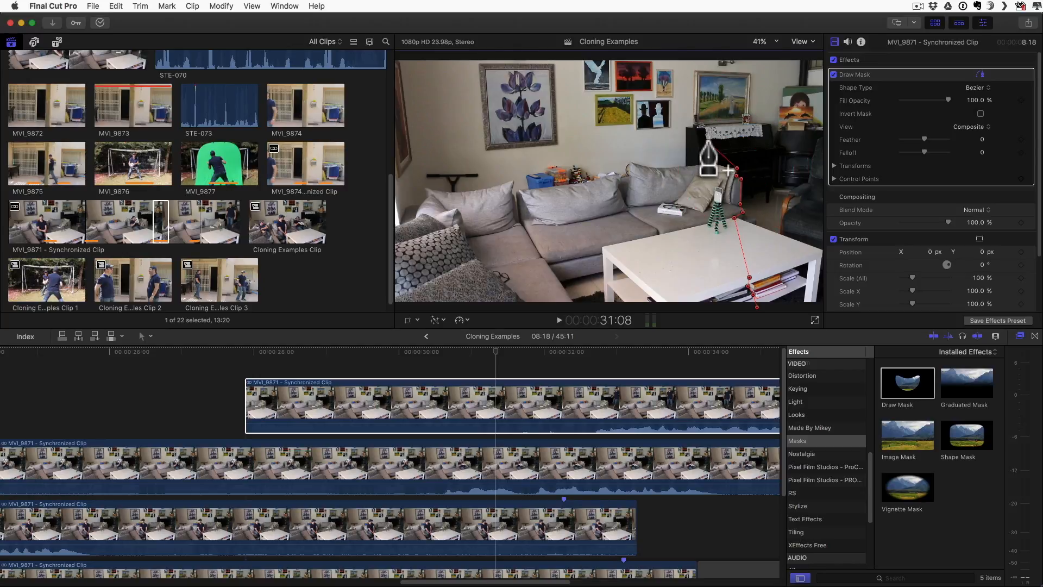
{"action": "left_click", "coordinate": [708, 142]}
{"action": "left_click", "coordinate": [704, 127]}
{"action": "left_click", "coordinate": [692, 126]}
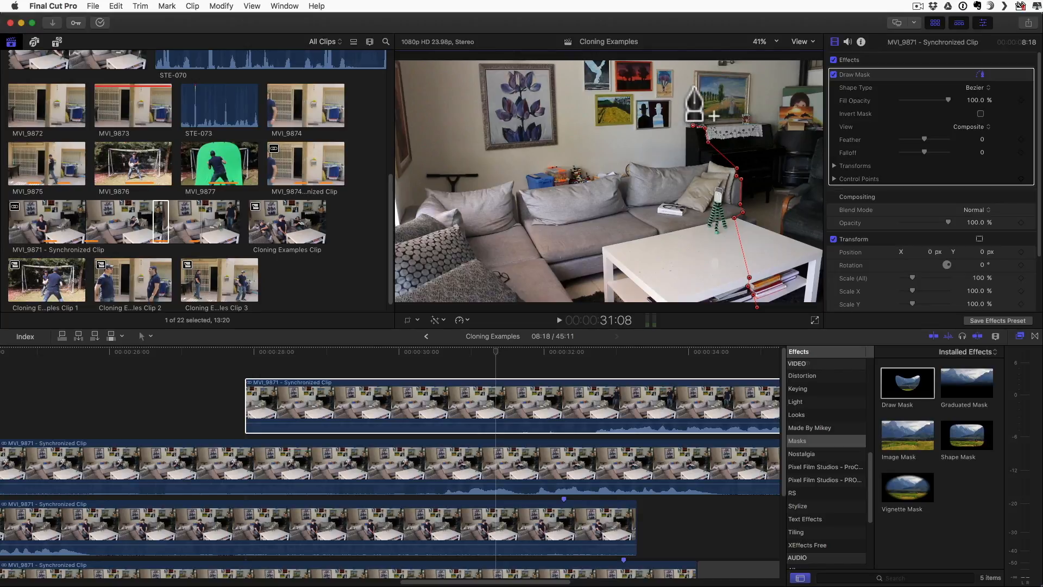
{"action": "left_click", "coordinate": [695, 54]}
- Close the top clip's mask with points beyond the frame's right-hand corners, enclosing the piano side of the room
{"action": "key", "text": "super+minus"}
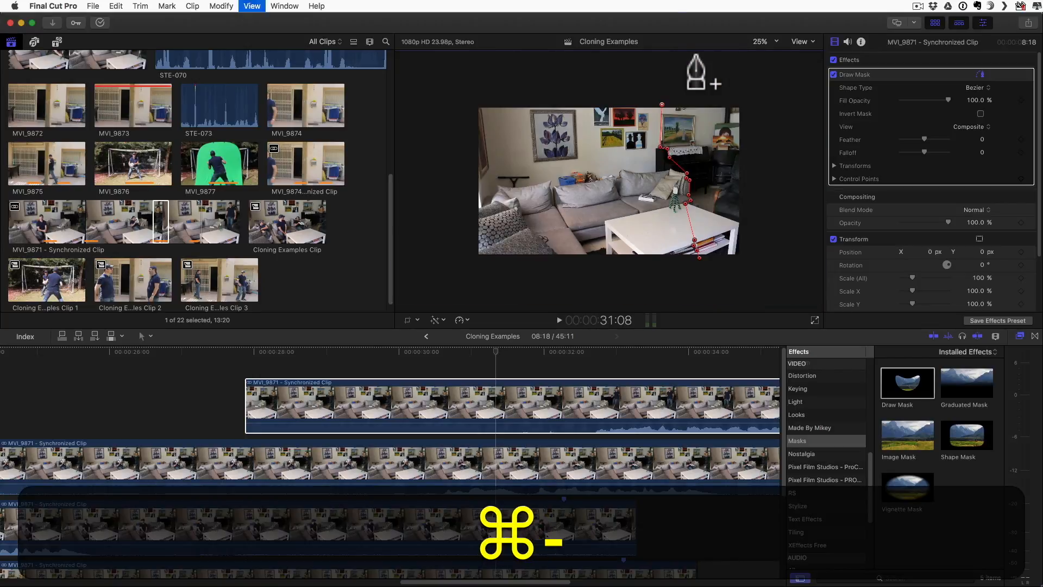
{"action": "left_click", "coordinate": [769, 89]}
{"action": "left_click", "coordinate": [762, 272]}
{"action": "left_click", "coordinate": [699, 257]}
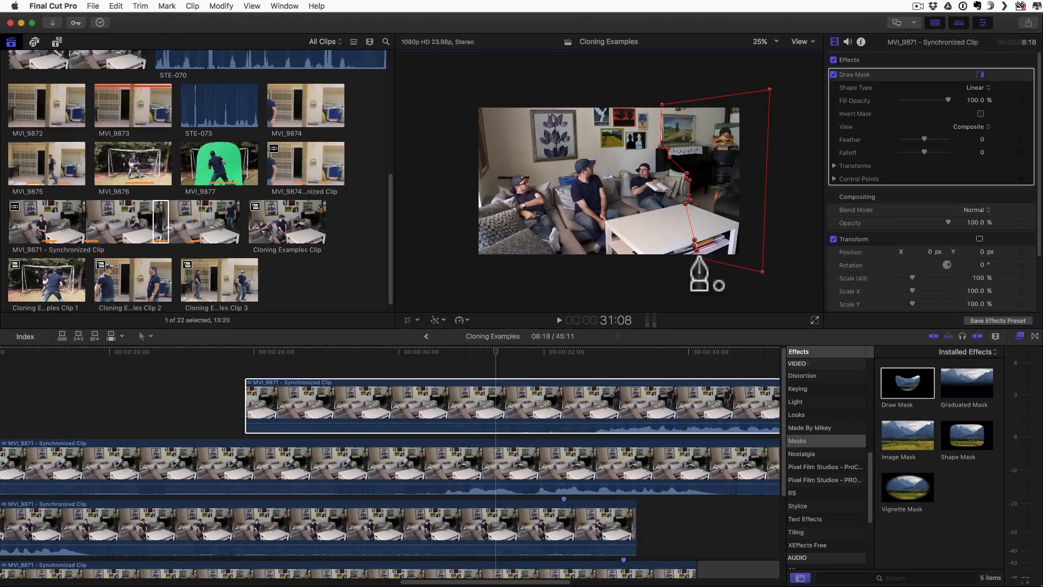
{"action": "key", "text": "shift+z"}
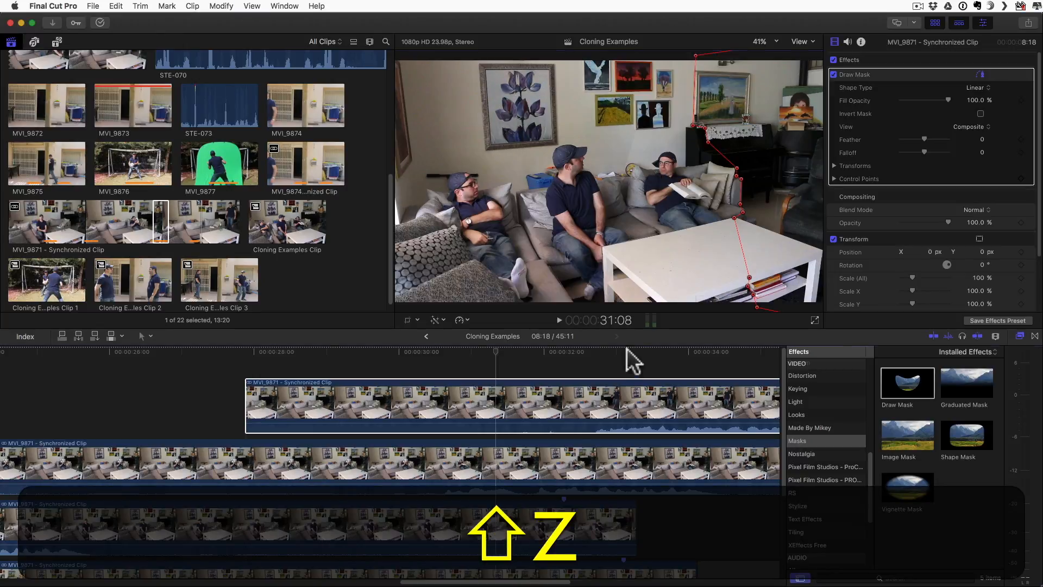
- At 27:21, lower the midtones exposure of the second MVI_9871 clip from the top of the stack to -17%
{"action": "left_click", "coordinate": [249, 372]}
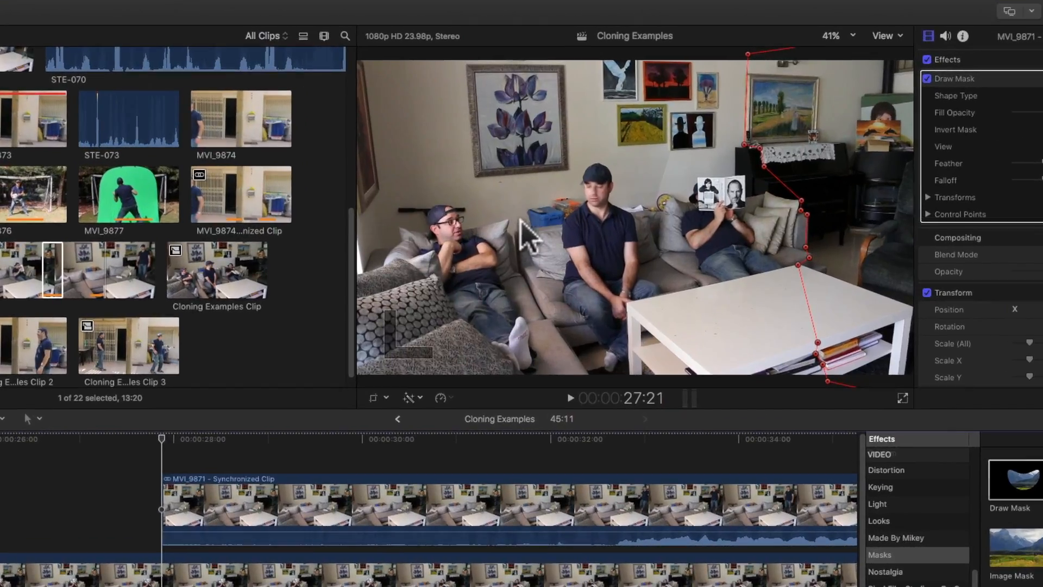
{"action": "left_click", "coordinate": [519, 152]}
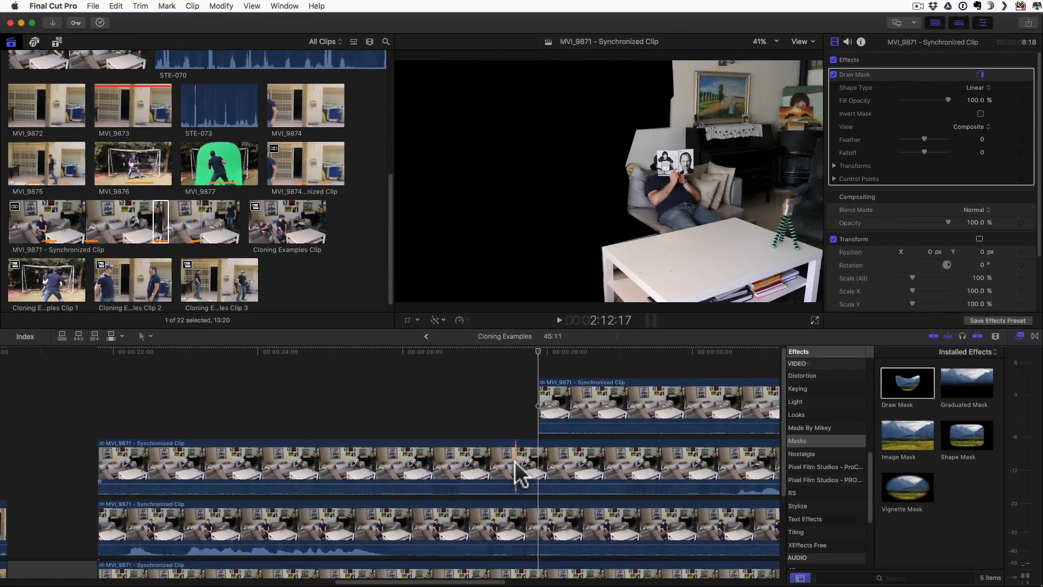
{"action": "left_click", "coordinate": [513, 581]}
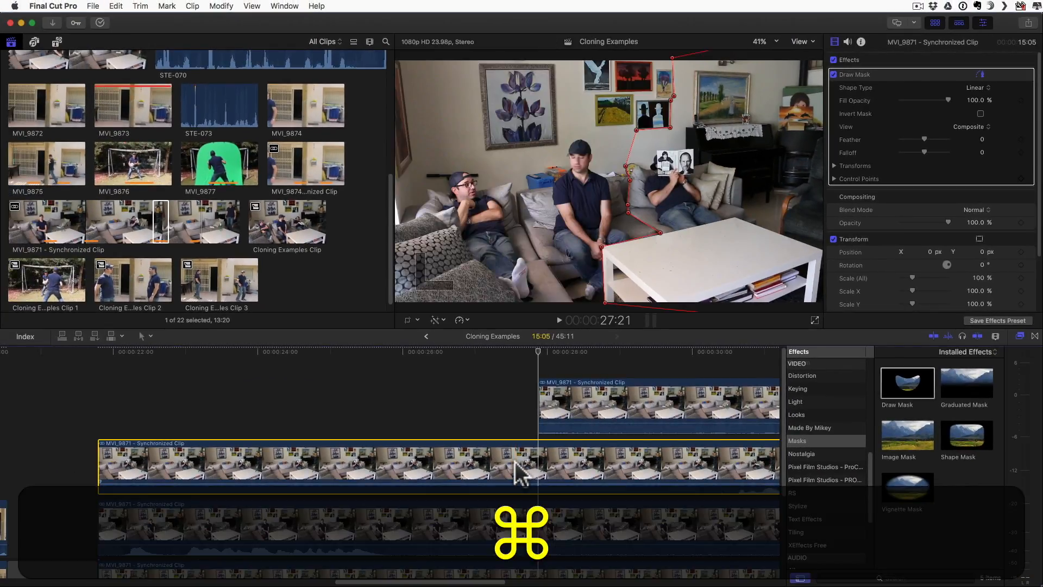
{"action": "key", "text": "cmd+6"}
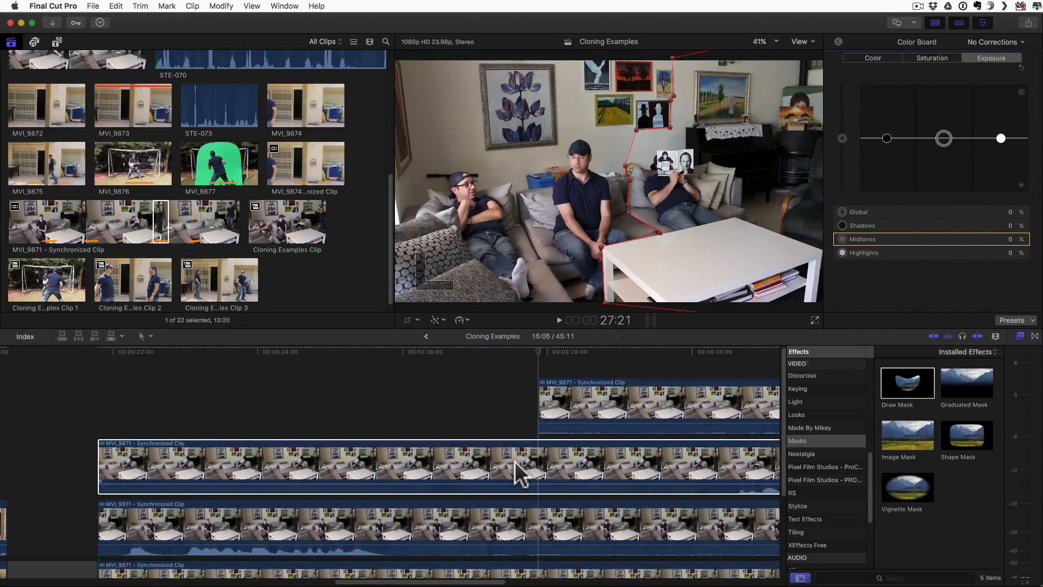
{"action": "left_click", "coordinate": [517, 472]}
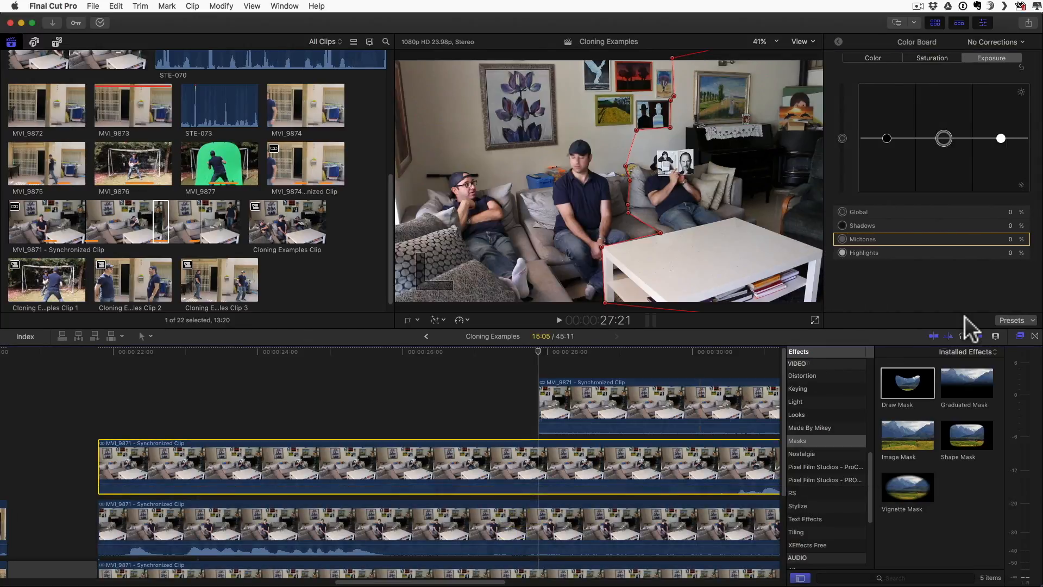
{"action": "left_click", "coordinate": [943, 140]}
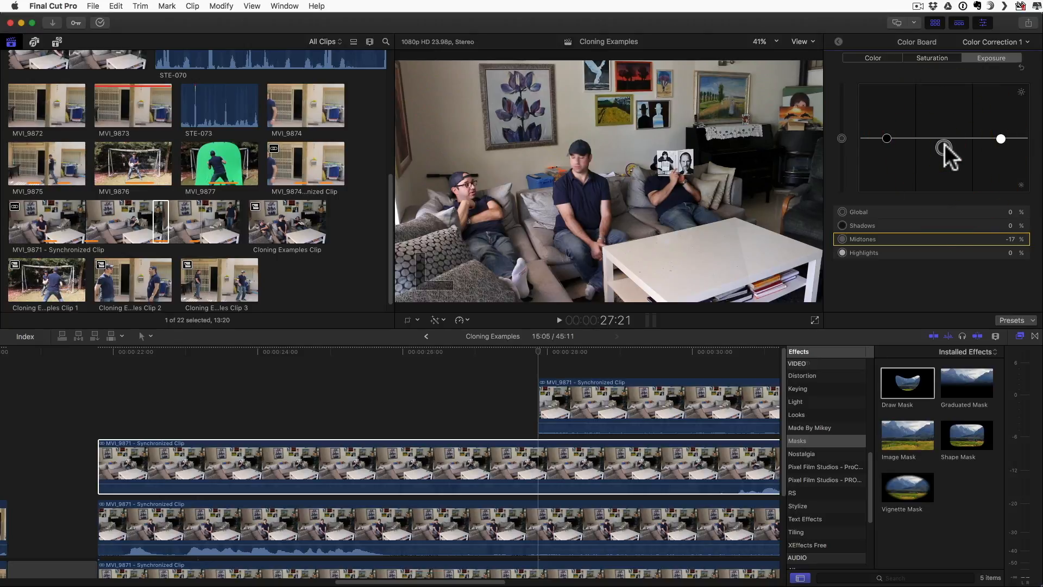
- Play back the living-room composite from 23:04 and again from about 26:10 to check how the corrected layer's brightness matches
{"action": "left_click", "coordinate": [199, 387]}
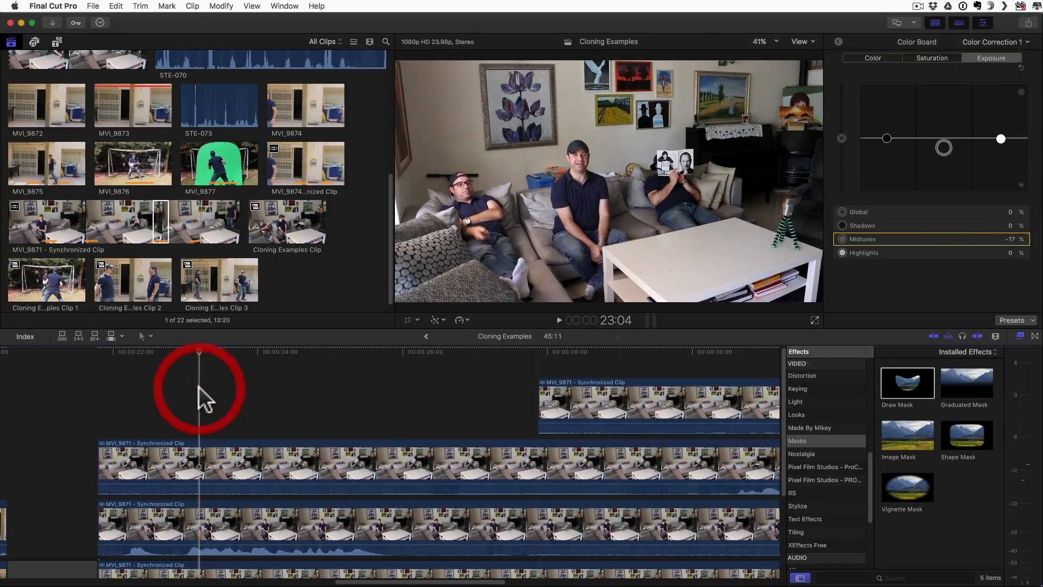
{"action": "key", "text": "space"}
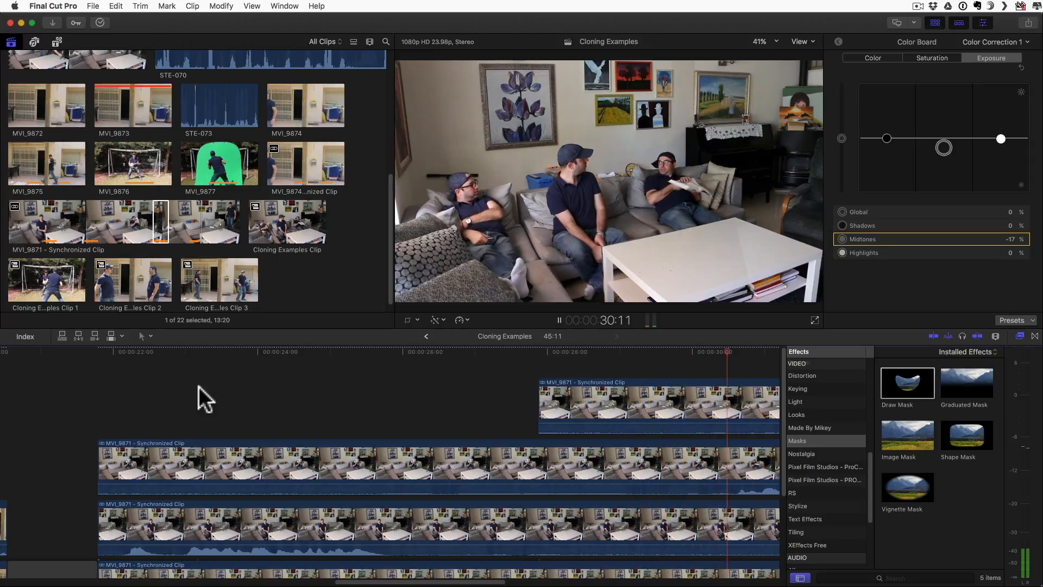
{"action": "key", "text": "space"}
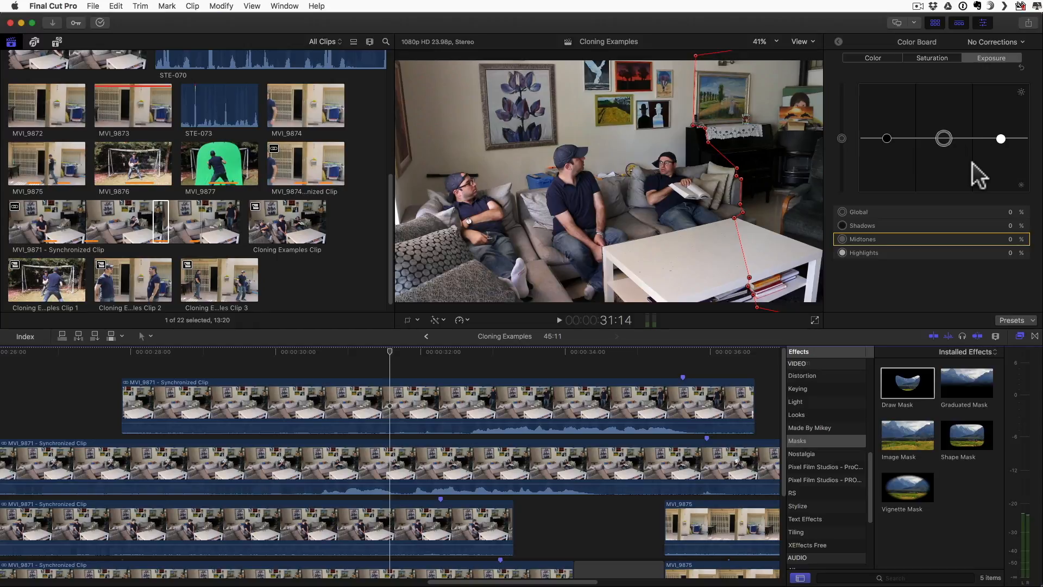
{"action": "scroll", "coordinate": [233, 359], "scroll_direction": "left", "scroll_amount": 5}
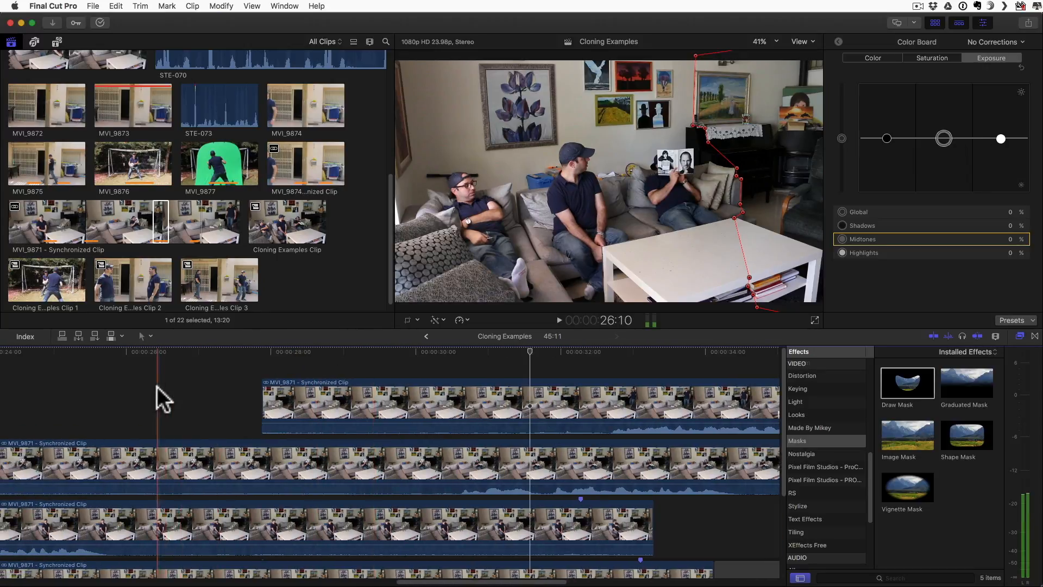
{"action": "key", "text": "space"}
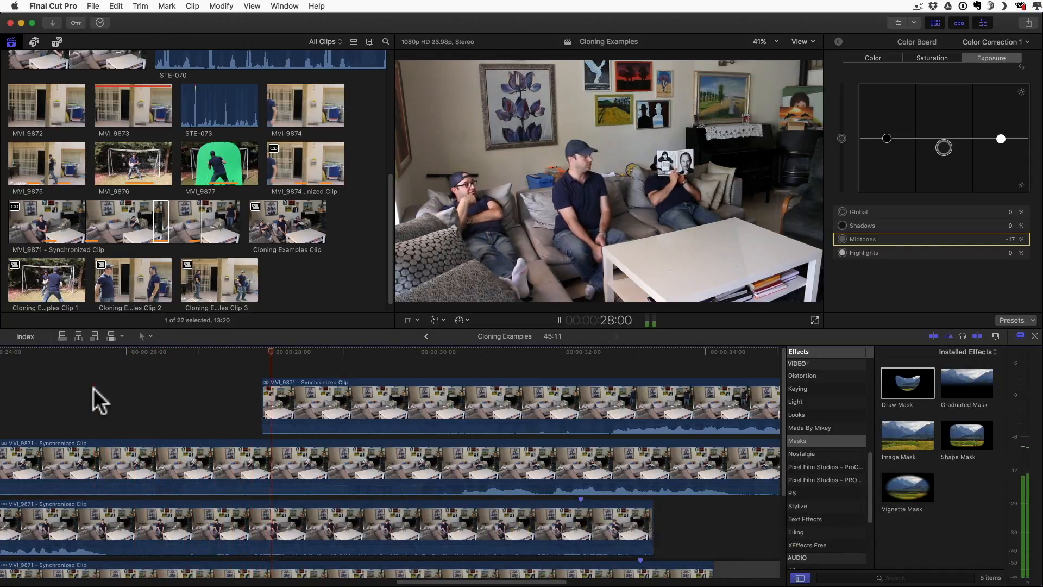
{"action": "key", "text": "space"}
- Split the second MVI_9871 clip from the top of the stack at 28:17
{"action": "left_click", "coordinate": [321, 460]}
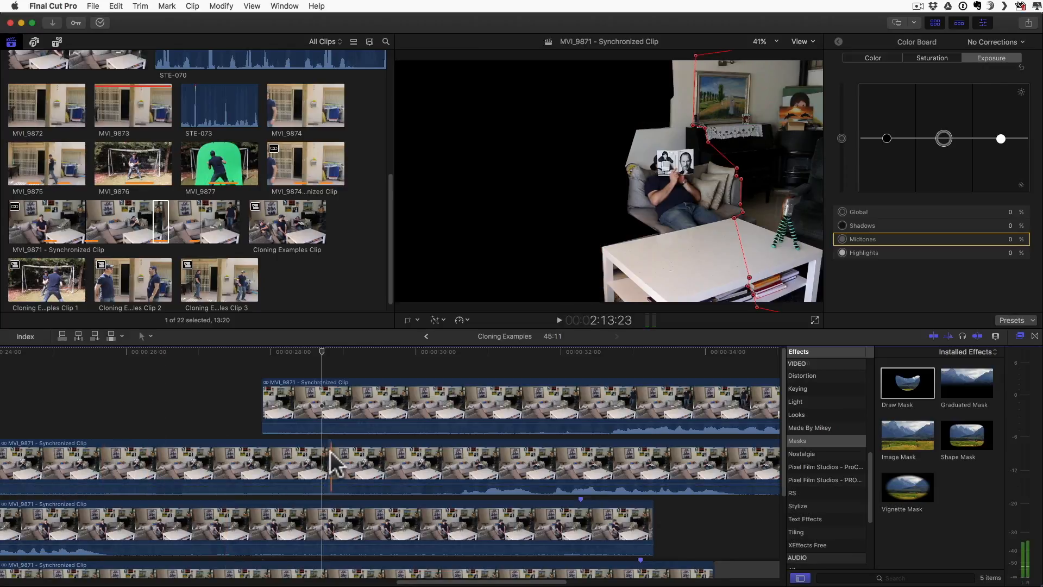
{"action": "key", "text": "b"}
{"action": "left_click", "coordinate": [324, 462]}
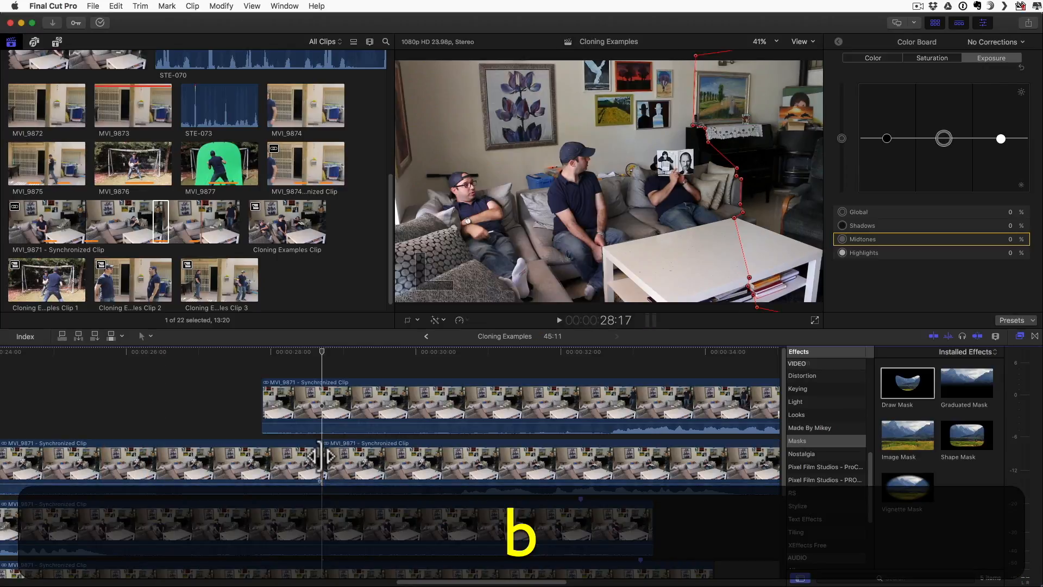
- Set the midtones exposure of the segment after the split to -7%, judging it at 32:18
{"action": "left_click", "coordinate": [381, 462]}
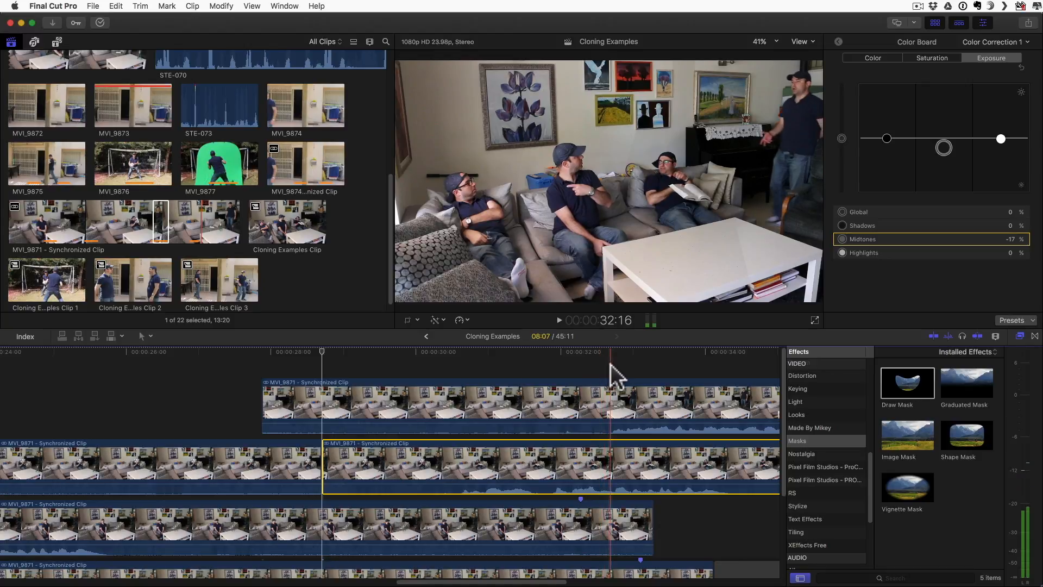
{"action": "left_click", "coordinate": [621, 462]}
{"action": "left_click_drag", "start_coordinate": [945, 146], "coordinate": [946, 142]}
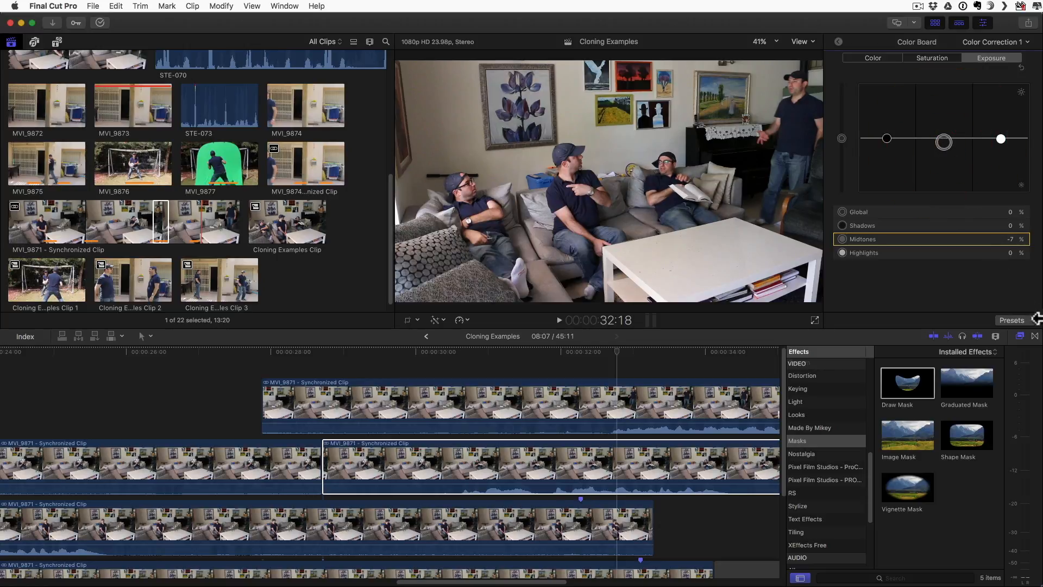
- Apply a Cross Dissolve between the two split segments and delete the extra dissolve at the first segment's start
{"action": "left_click", "coordinate": [1032, 337]}
{"action": "left_click_drag", "start_coordinate": [920, 401], "coordinate": [237, 458]}
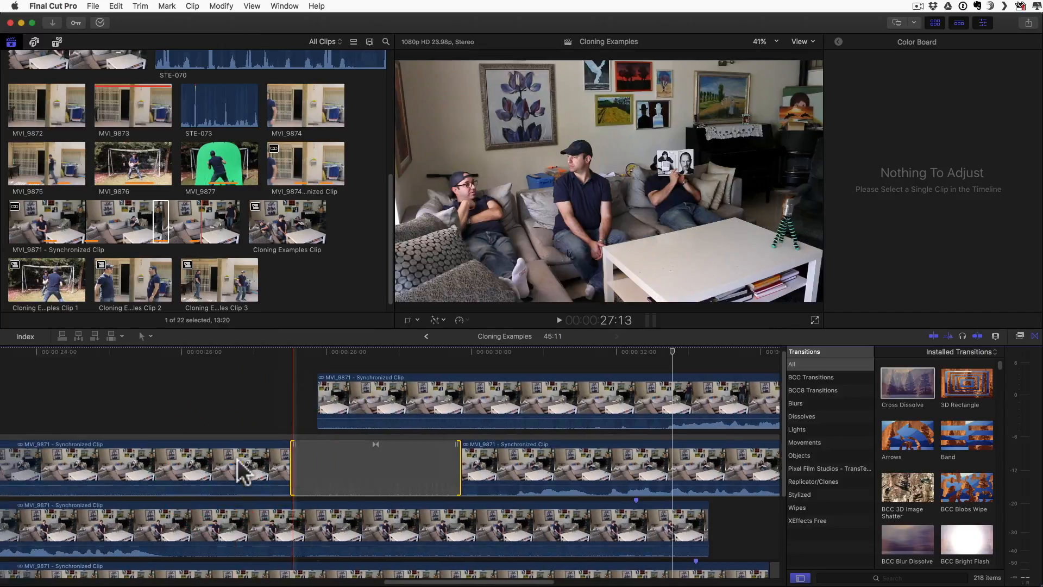
{"action": "left_click", "coordinate": [84, 388]}
{"action": "scroll", "coordinate": [83, 387], "scroll_direction": "left", "scroll_amount": 5}
{"action": "left_click", "coordinate": [155, 452]}
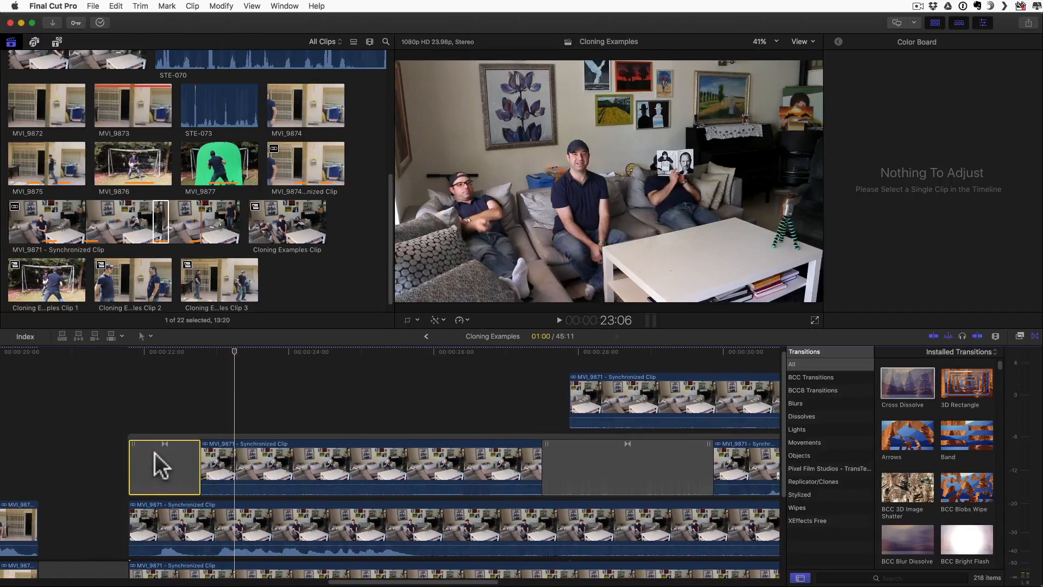
{"action": "key", "text": "BackSpace"}
- Play through the dissolve between the two exposure levels, replaying from 27:17, to check the brightness change
{"action": "left_click", "coordinate": [126, 389]}
{"action": "key", "text": "space"}
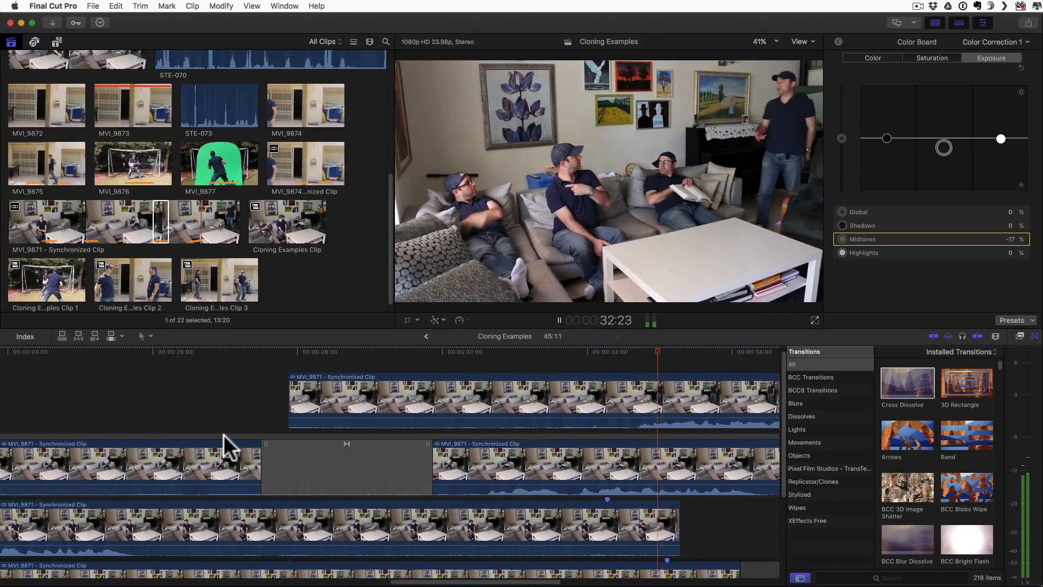
{"action": "left_click", "coordinate": [441, 364]}
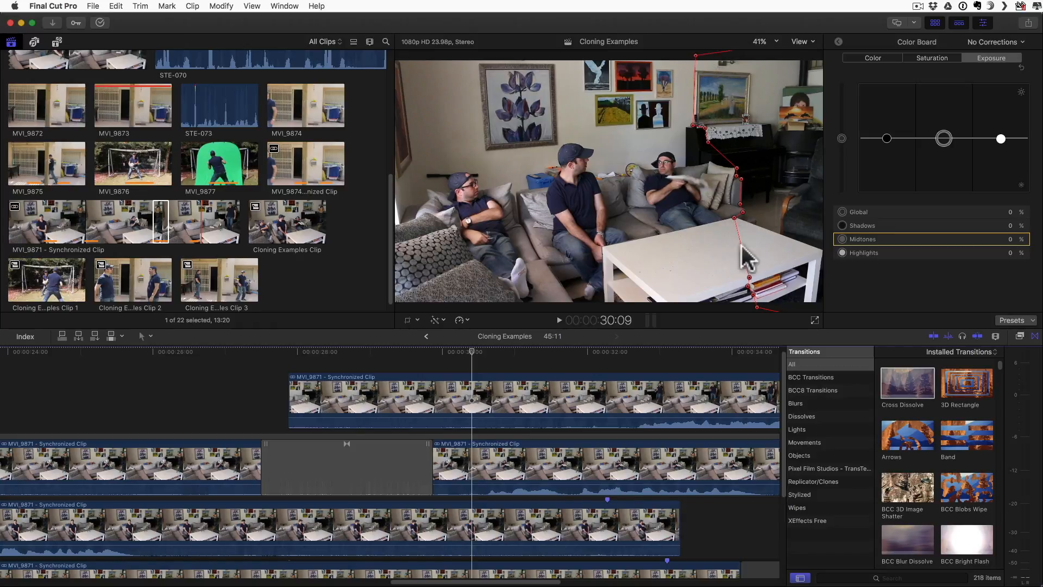
{"action": "left_click", "coordinate": [278, 360]}
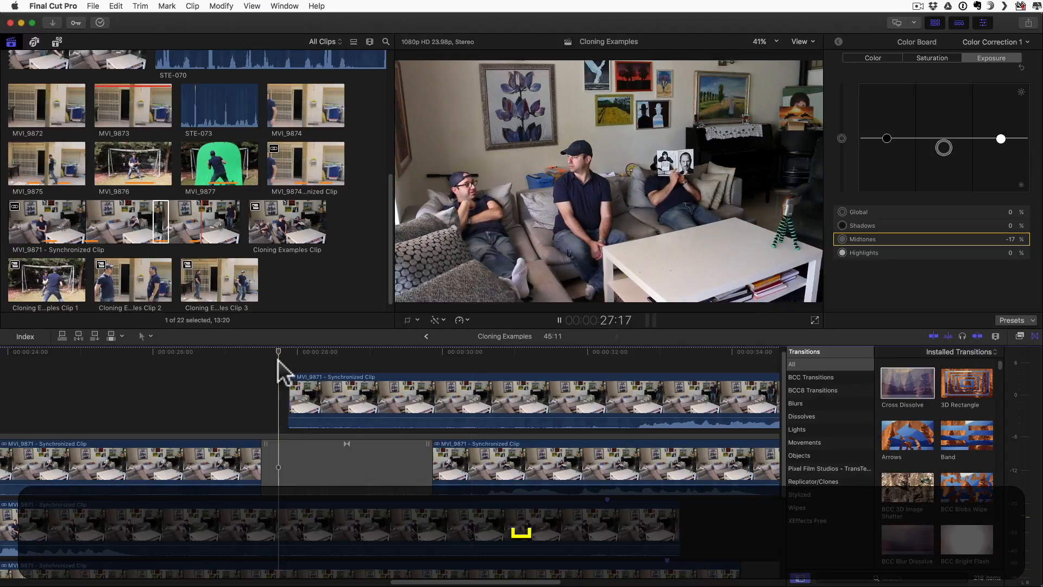
{"action": "key", "text": "space"}
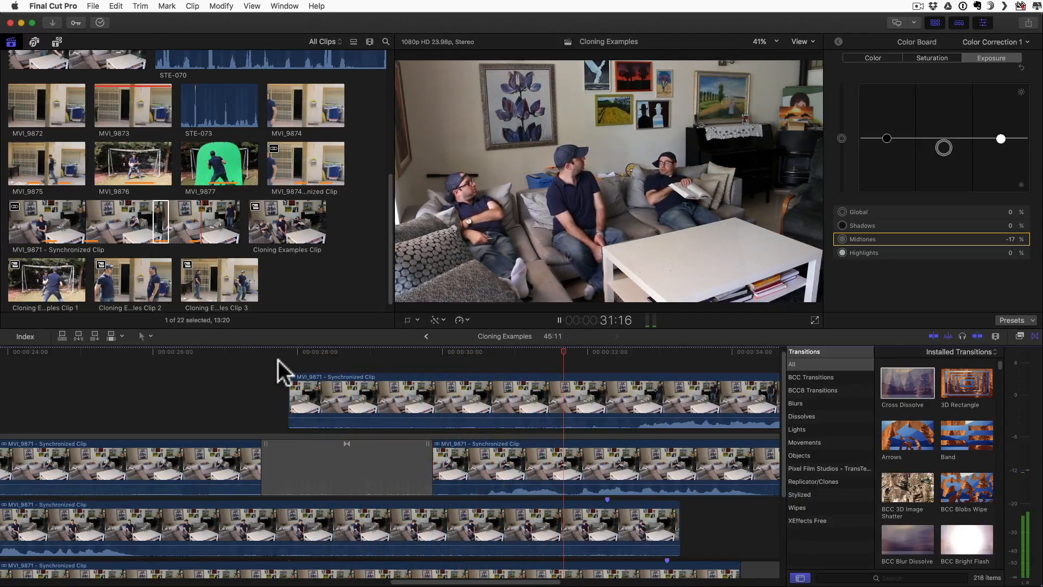
{"action": "key", "text": "space"}
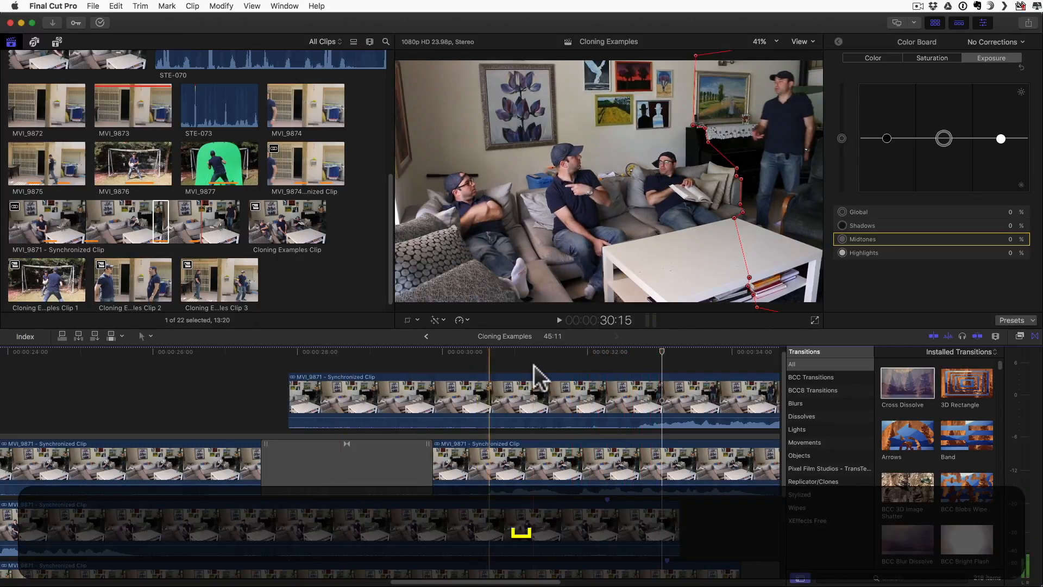
- At 30:19, set the uppermost MVI_9871 clip's exposure to -1% highlights and -2% midtones
{"action": "left_click", "coordinate": [502, 365]}
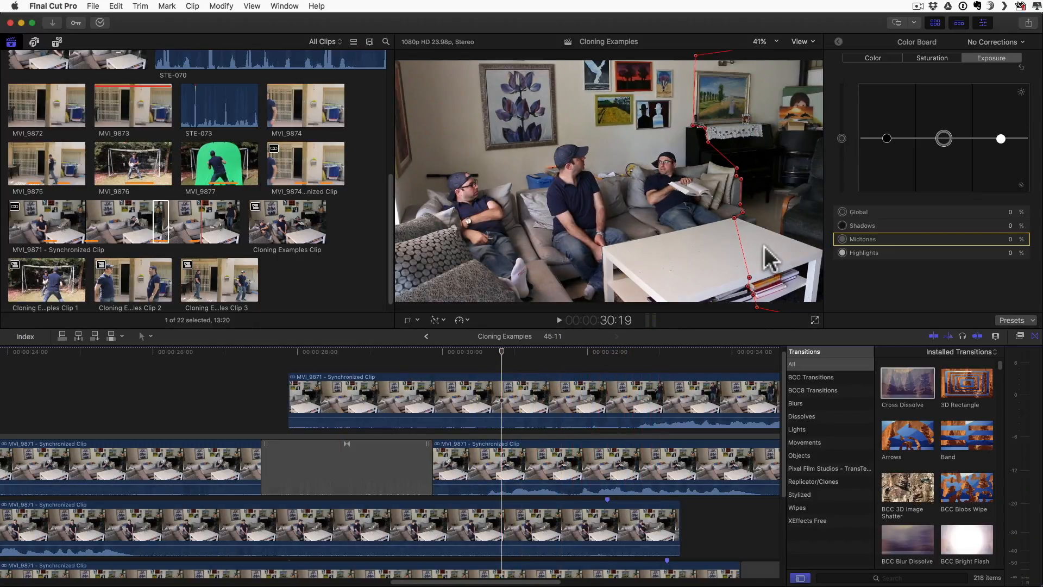
{"action": "left_click", "coordinate": [507, 392]}
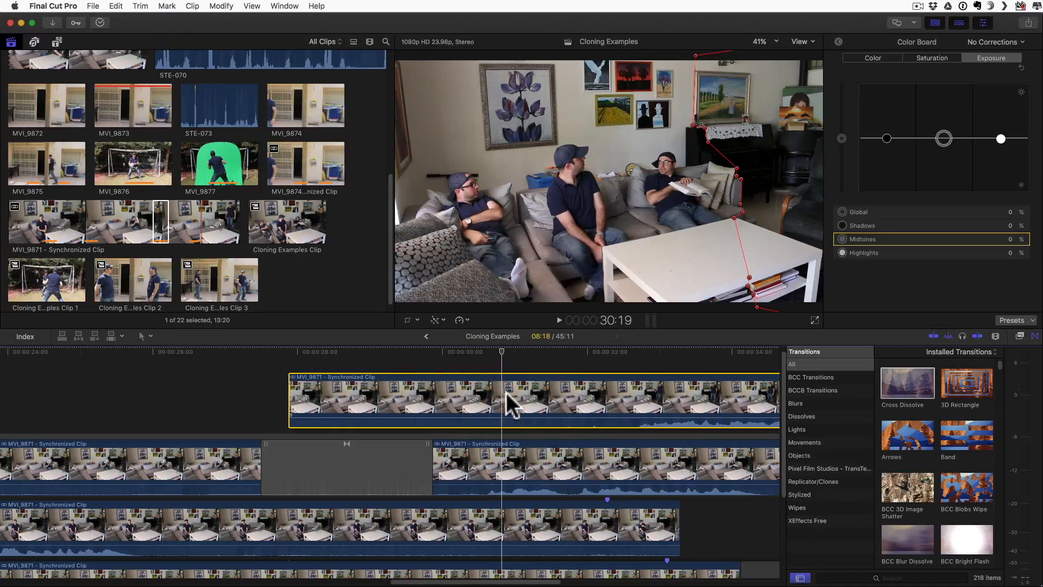
{"action": "key", "text": "super+6"}
{"action": "left_click", "coordinate": [1001, 139]}
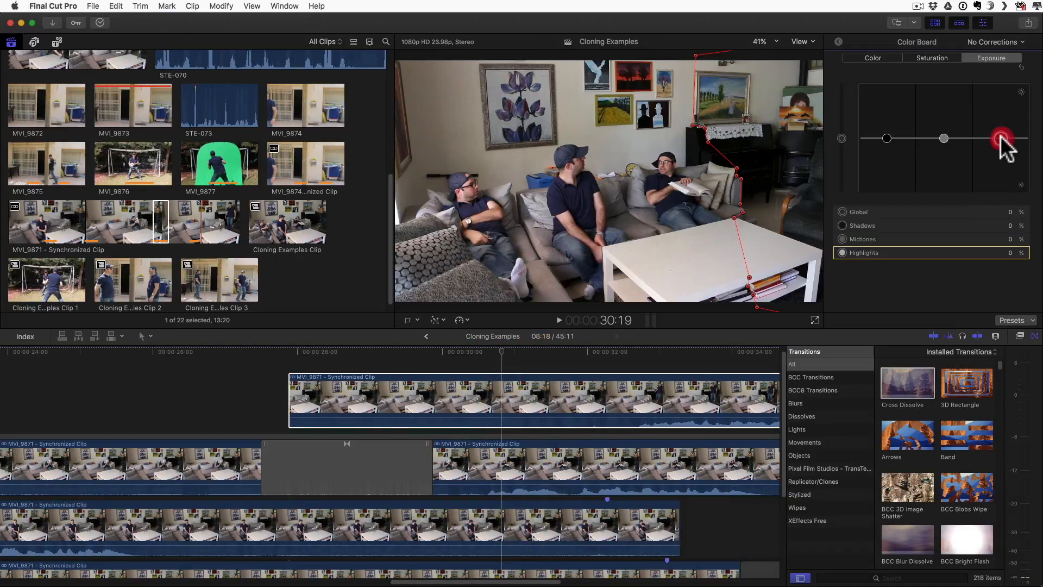
{"action": "left_click_drag", "start_coordinate": [1000, 137], "coordinate": [943, 139]}
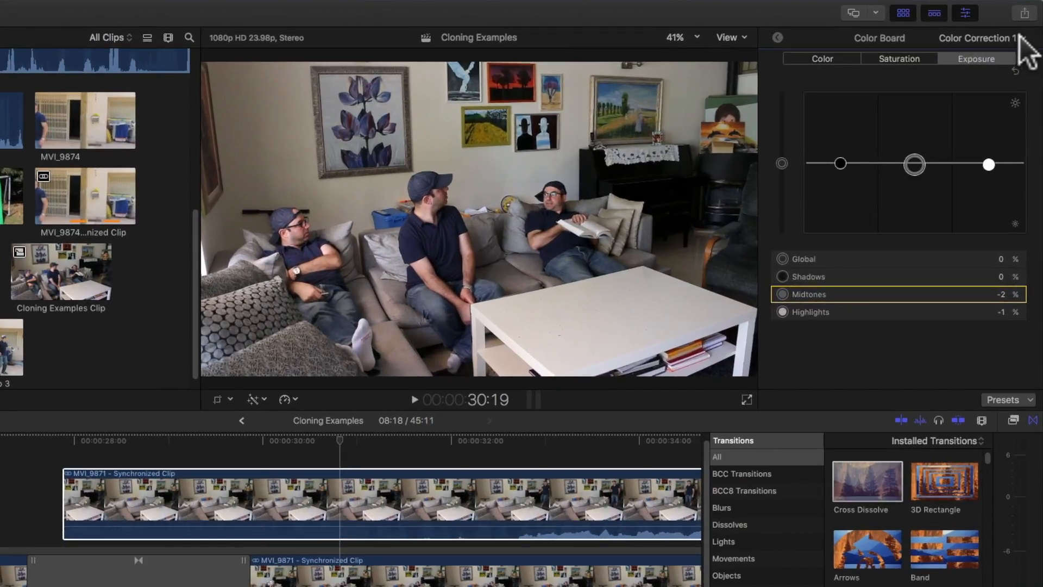
- Add a second color correction to the top clip and give it a shape mask
{"action": "left_click", "coordinate": [1021, 38]}
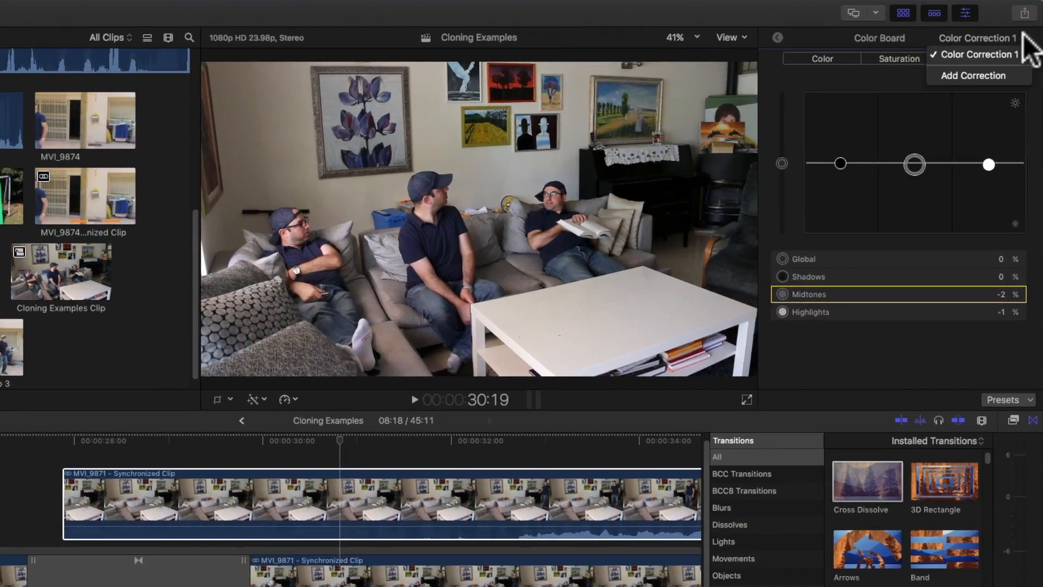
{"action": "left_click", "coordinate": [1001, 72]}
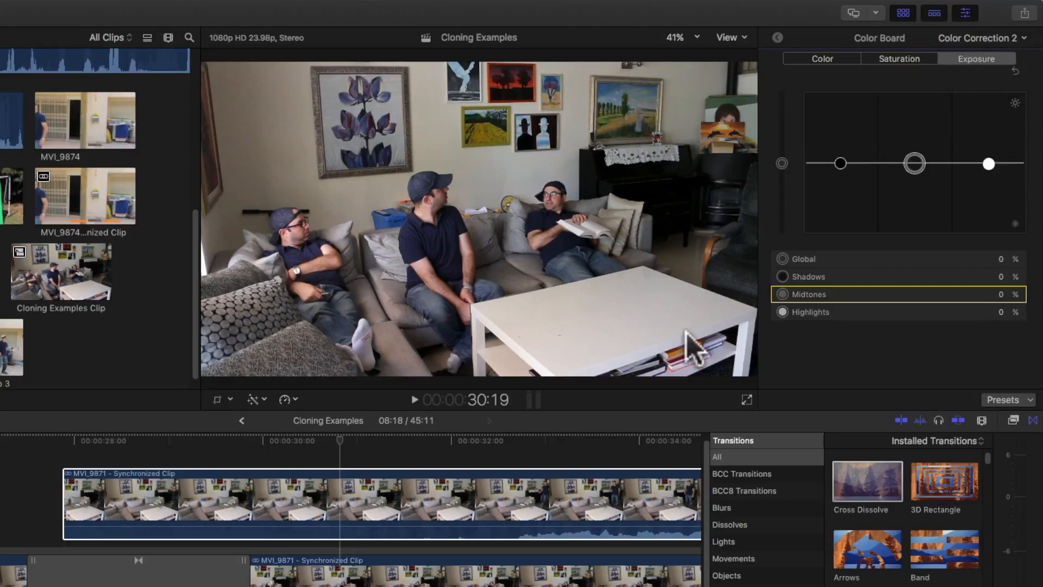
{"action": "left_click", "coordinate": [776, 37]}
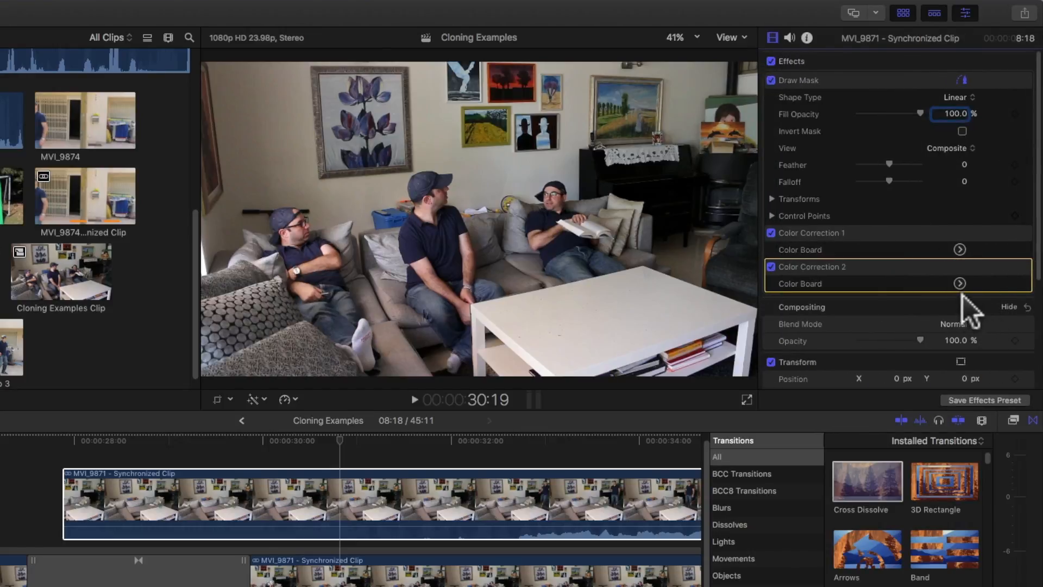
{"action": "left_click", "coordinate": [961, 266]}
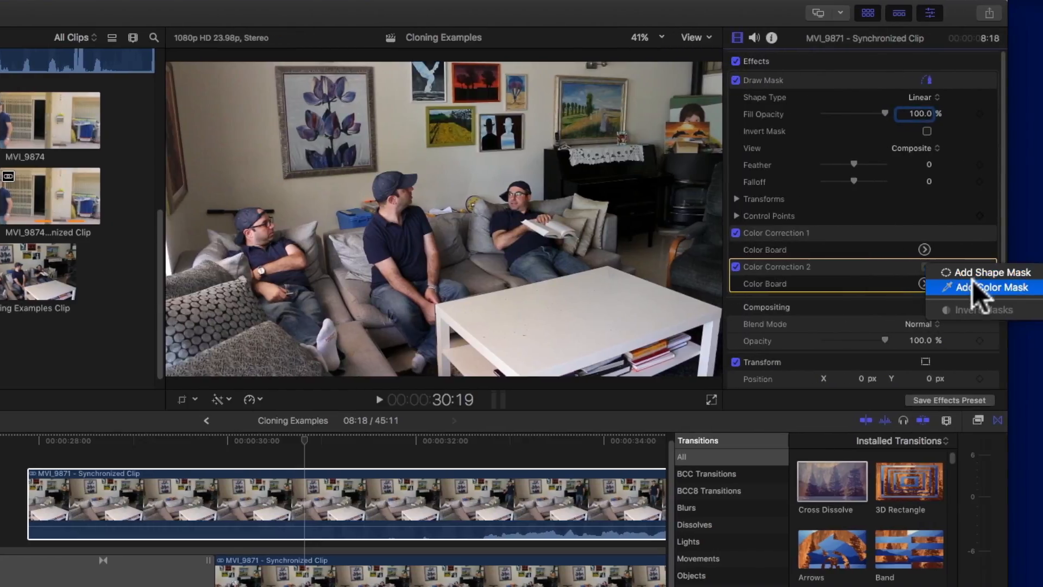
{"action": "left_click", "coordinate": [978, 272]}
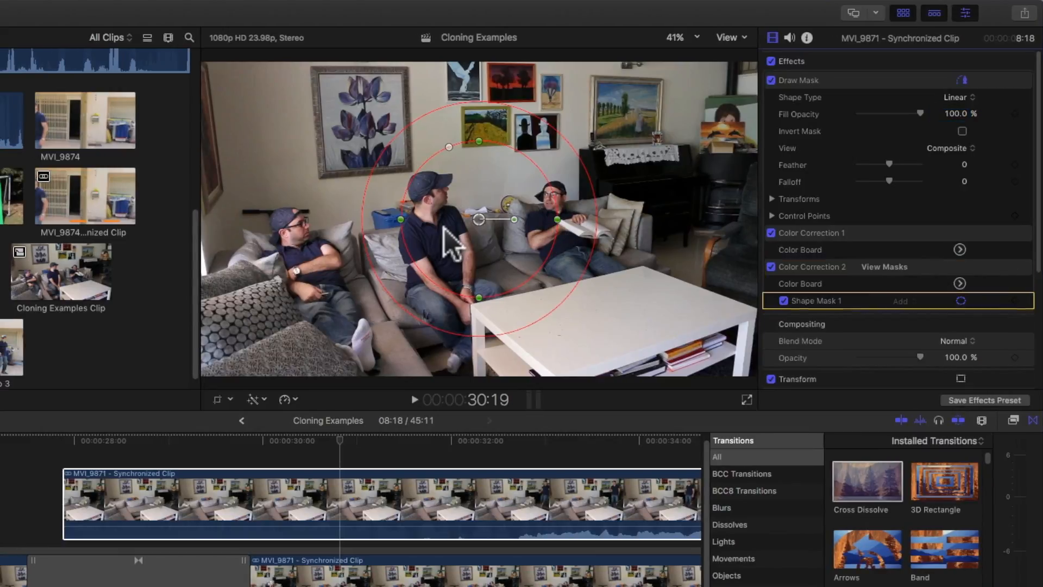
- Shrink the shape mask and place it over the coffee table's far edge near the sofa's end, toggling its outline to compare
{"action": "left_click_drag", "start_coordinate": [478, 219], "coordinate": [680, 278]}
{"action": "left_click_drag", "start_coordinate": [650, 203], "coordinate": [651, 278]}
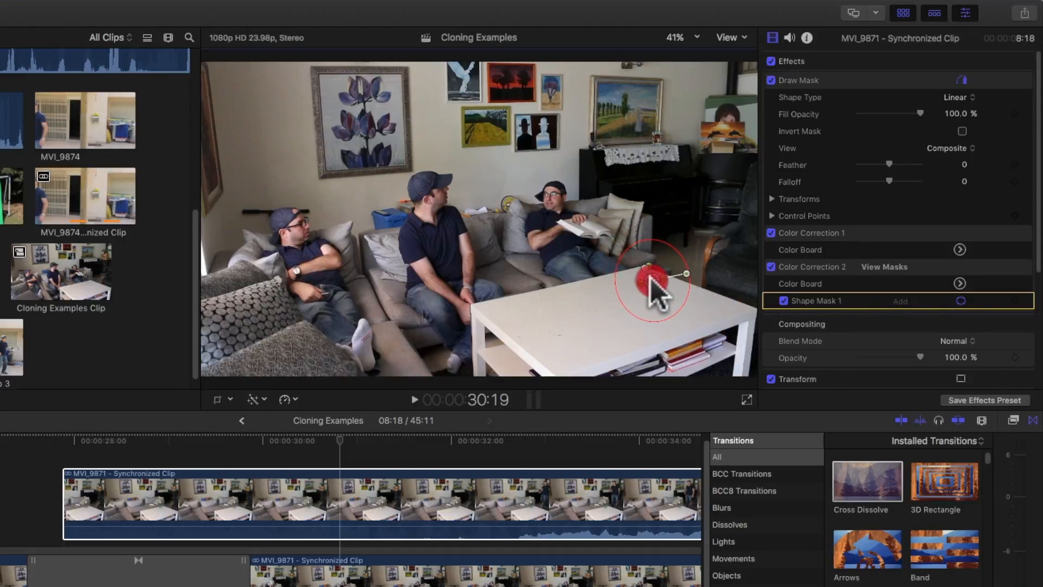
{"action": "left_click", "coordinate": [961, 301]}
{"action": "left_click", "coordinate": [962, 302]}
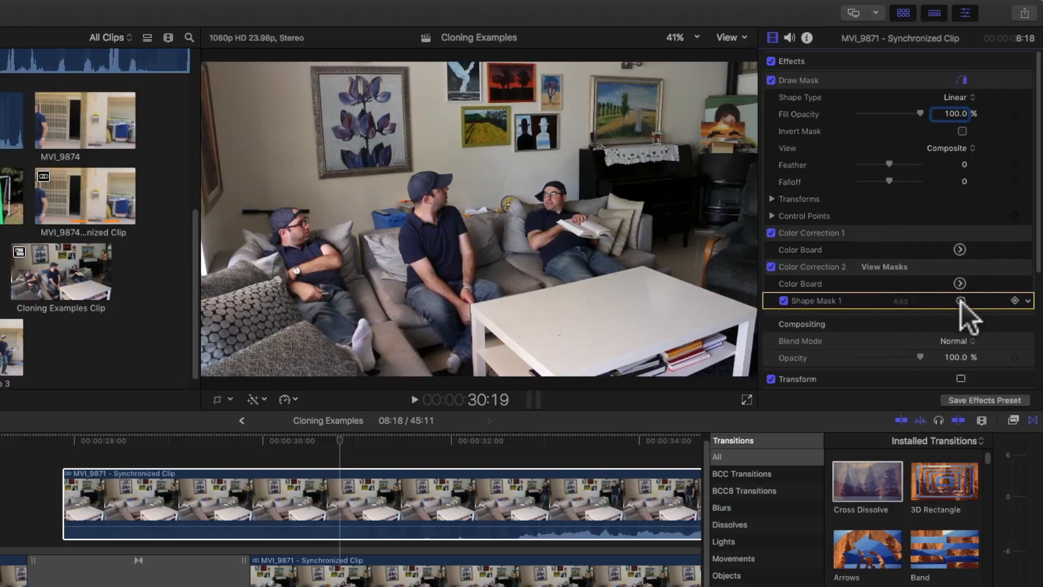
{"action": "left_click", "coordinate": [961, 302]}
- Fine-tune the small shape mask's size and position on the coffee table's far edge, and hide its outline
{"action": "left_click", "coordinate": [655, 293]}
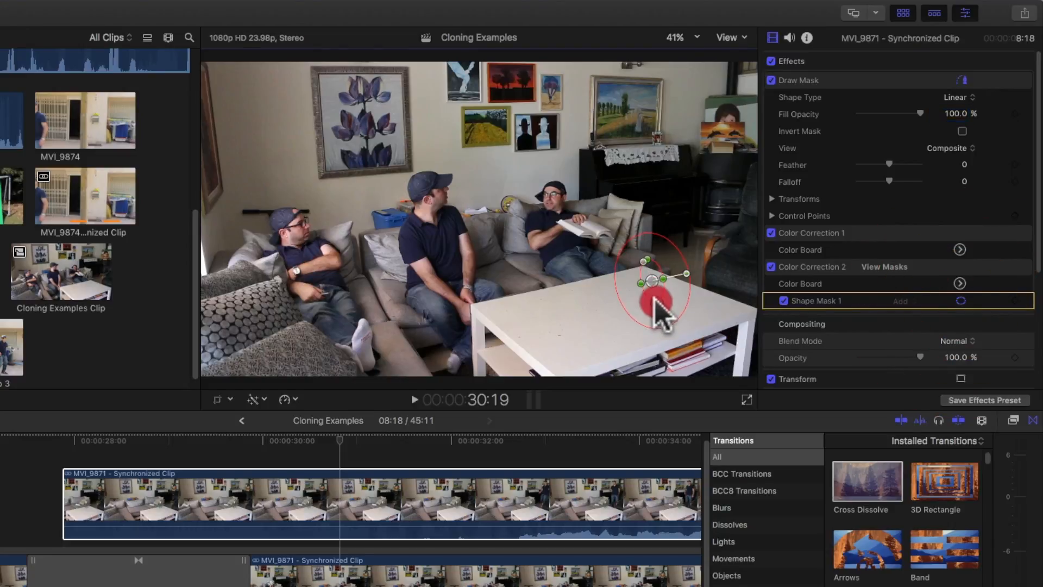
{"action": "left_click", "coordinate": [657, 280]}
{"action": "left_click_drag", "start_coordinate": [654, 279], "coordinate": [653, 293]}
{"action": "left_click", "coordinate": [960, 299]}
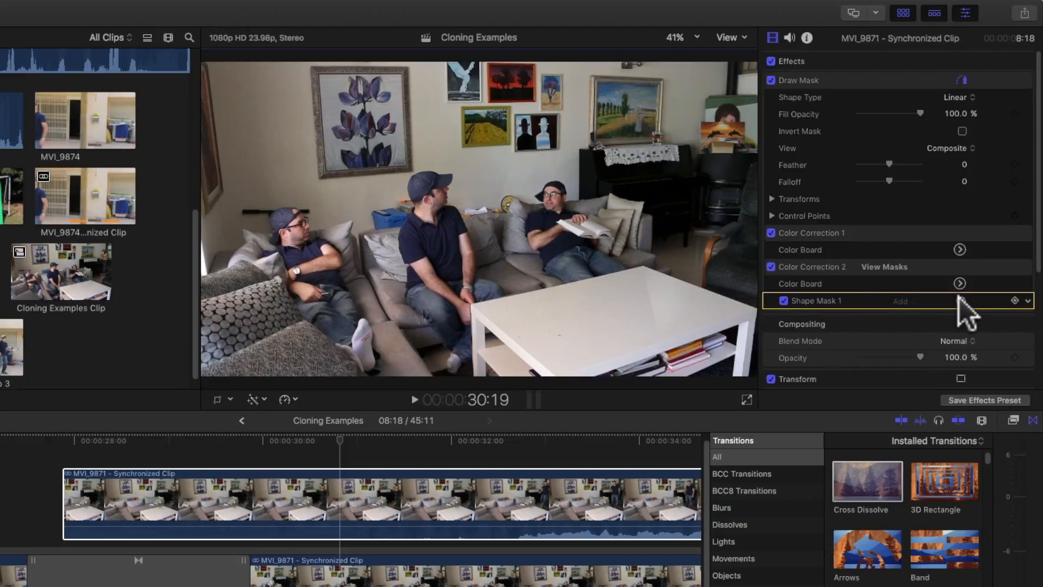
- Set the second color correction's exposure to 2% highlights inside the shape mask on the top MVI_9871 clip
{"action": "left_click", "coordinate": [960, 283]}
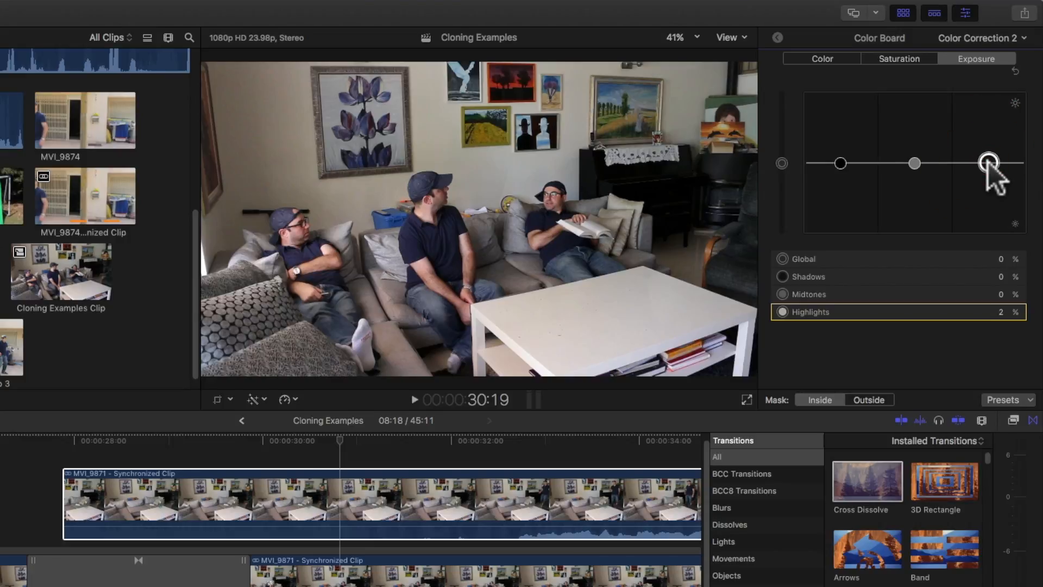
{"action": "left_click_drag", "start_coordinate": [989, 162], "coordinate": [992, 163]}
{"action": "left_click", "coordinate": [778, 36]}
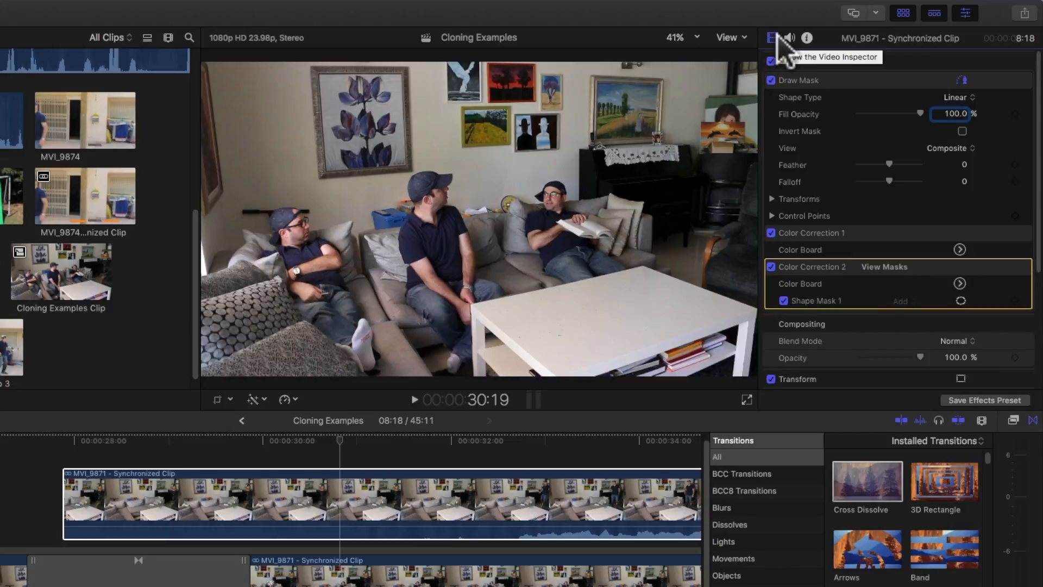
- Play back the sofa cloning shot from its start at 21:19 to check the layered clips
{"action": "scroll", "coordinate": [361, 566], "scroll_direction": "left", "scroll_amount": 8}
{"action": "scroll", "coordinate": [360, 566], "scroll_direction": "down", "scroll_amount": 2}
{"action": "left_click", "coordinate": [191, 356]}
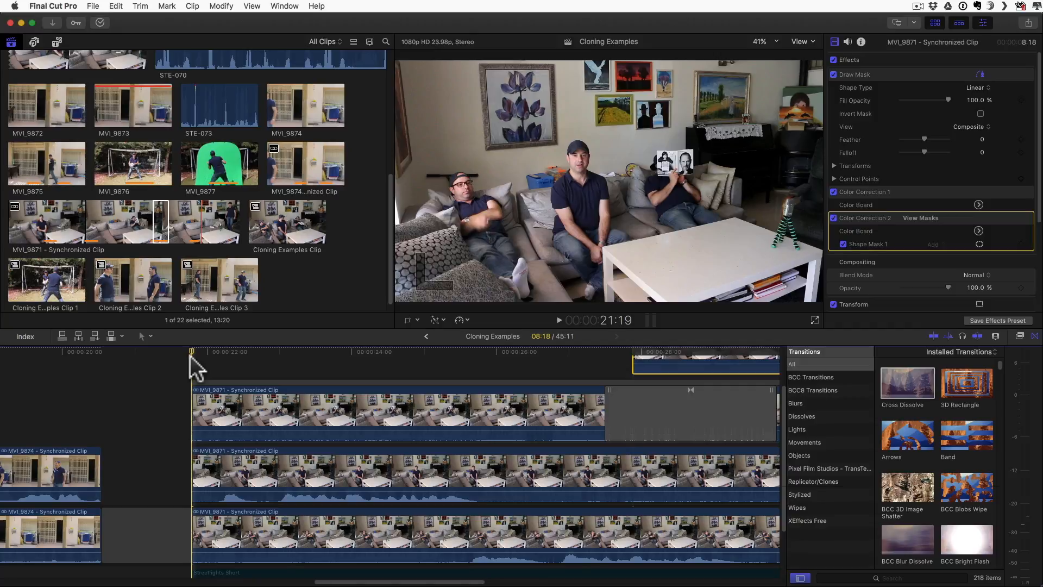
{"action": "key", "text": "space"}
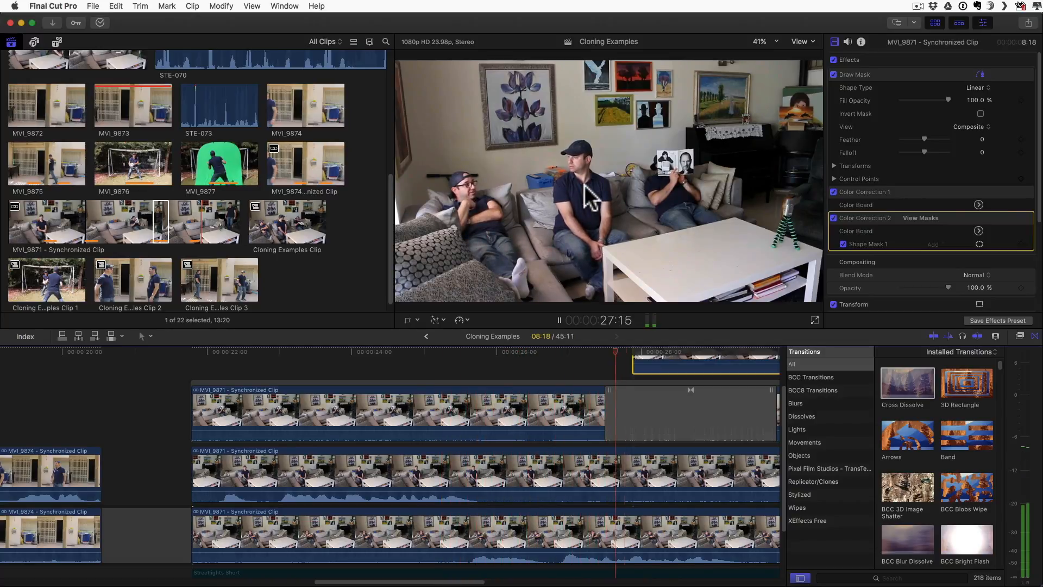
{"action": "key", "text": "space"}
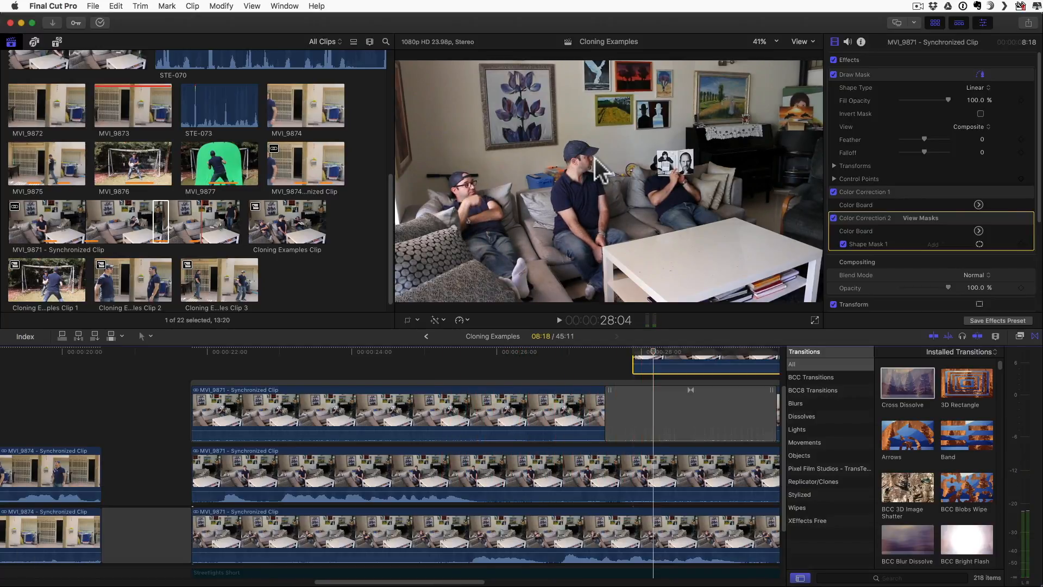
- Split the speed of the masked MVI_9871 clip directly above the primary storyline at 27:12
{"action": "key", "text": "Left"}
{"action": "key", "text": "Left"}
{"action": "key", "text": "Left"}
{"action": "key", "text": "Left"}
{"action": "key", "text": "Left"}
{"action": "key", "text": "Left"}
{"action": "key", "text": "Left"}
{"action": "key", "text": "Left"}
{"action": "key", "text": "Left"}
{"action": "key", "text": "Left"}
{"action": "key", "text": "Left"}
{"action": "key", "text": "Left"}
{"action": "key", "text": "Left"}
{"action": "key", "text": "Left"}
{"action": "key", "text": "Left"}
{"action": "key", "text": "Left"}
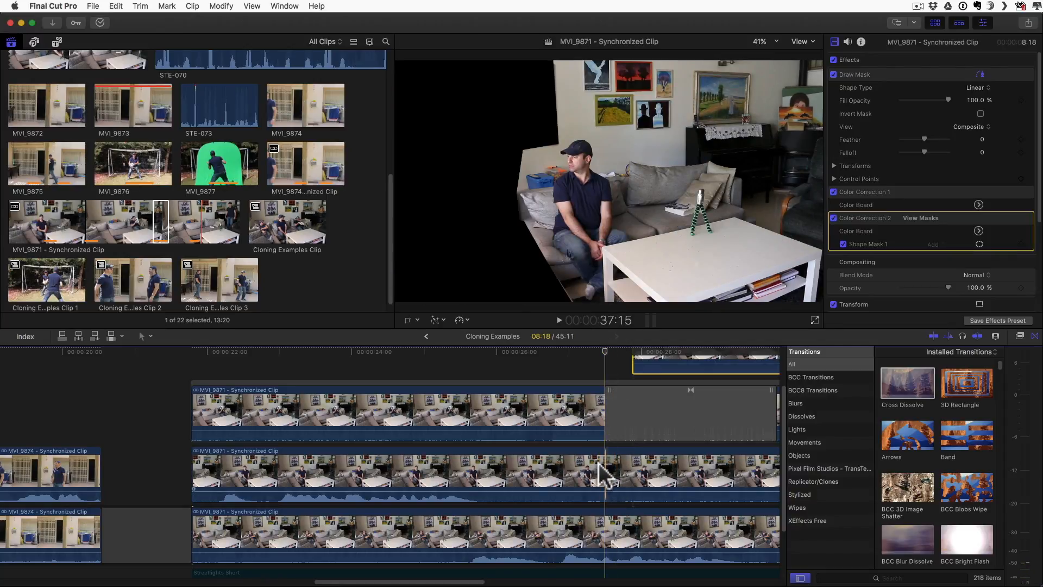
{"action": "left_click", "coordinate": [611, 477]}
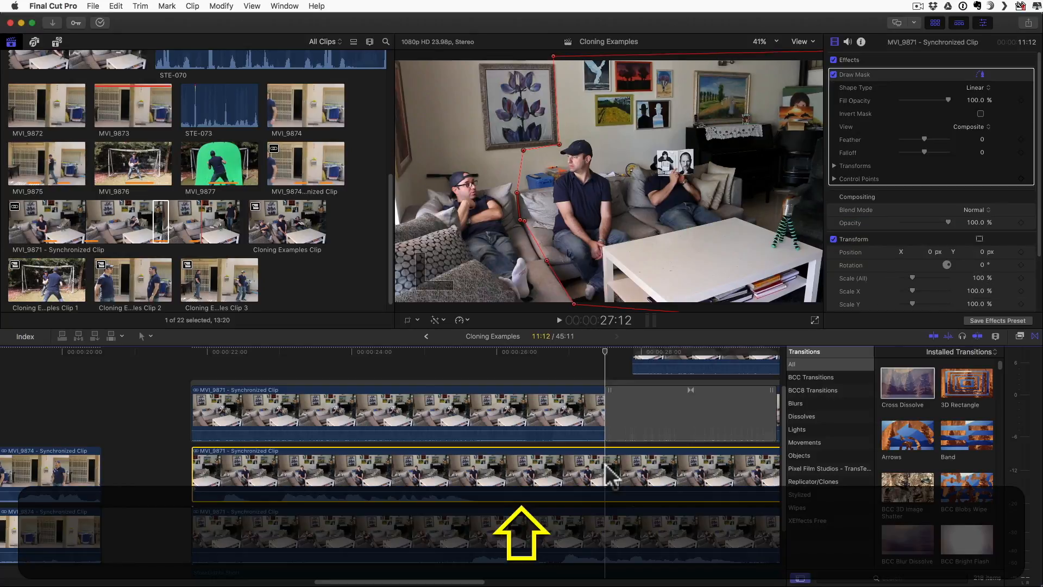
{"action": "key", "text": "ctrl+v"}
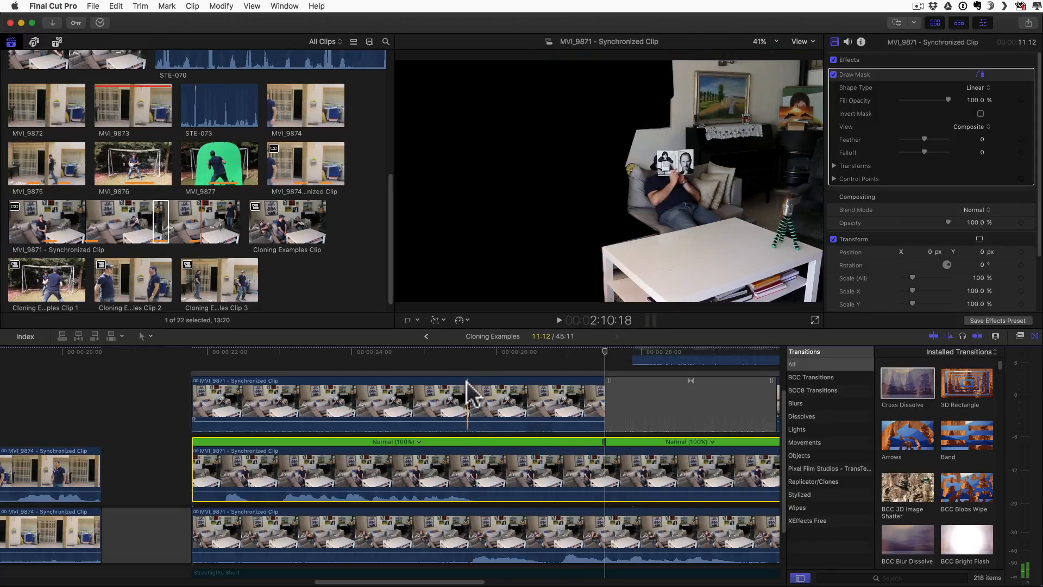
- Split that masked clip's speed again at 26:09 and slow the segment up to the 27:12 split to 29%
{"action": "left_click", "coordinate": [467, 363]}
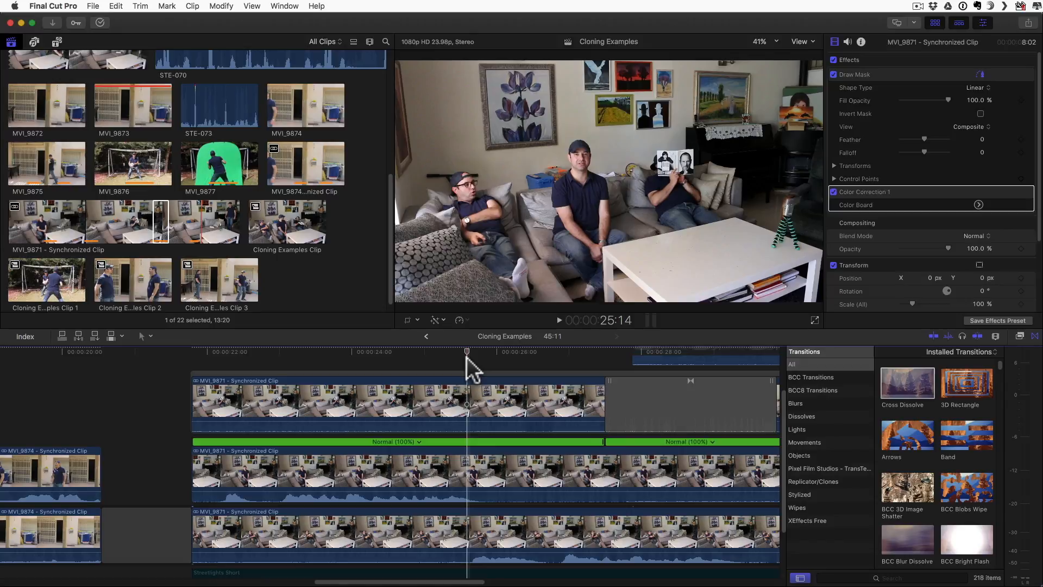
{"action": "key", "text": "space"}
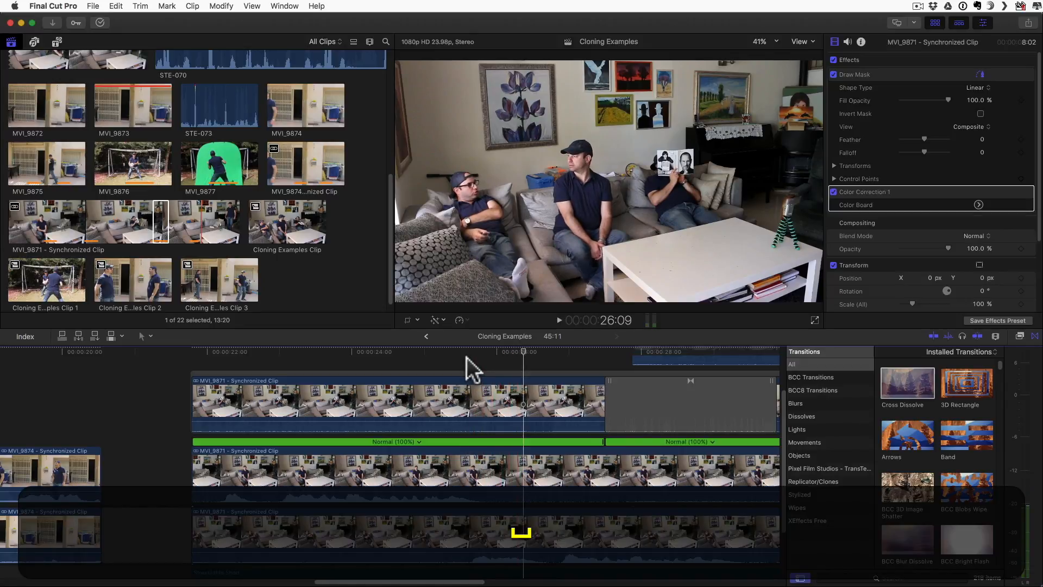
{"action": "left_click", "coordinate": [523, 474]}
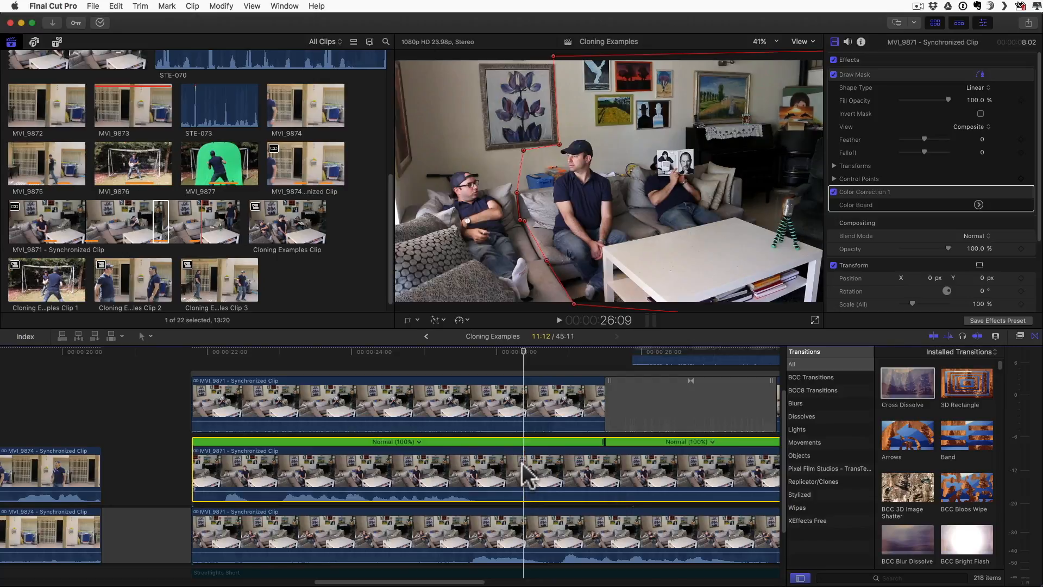
{"action": "key", "text": "shift+b"}
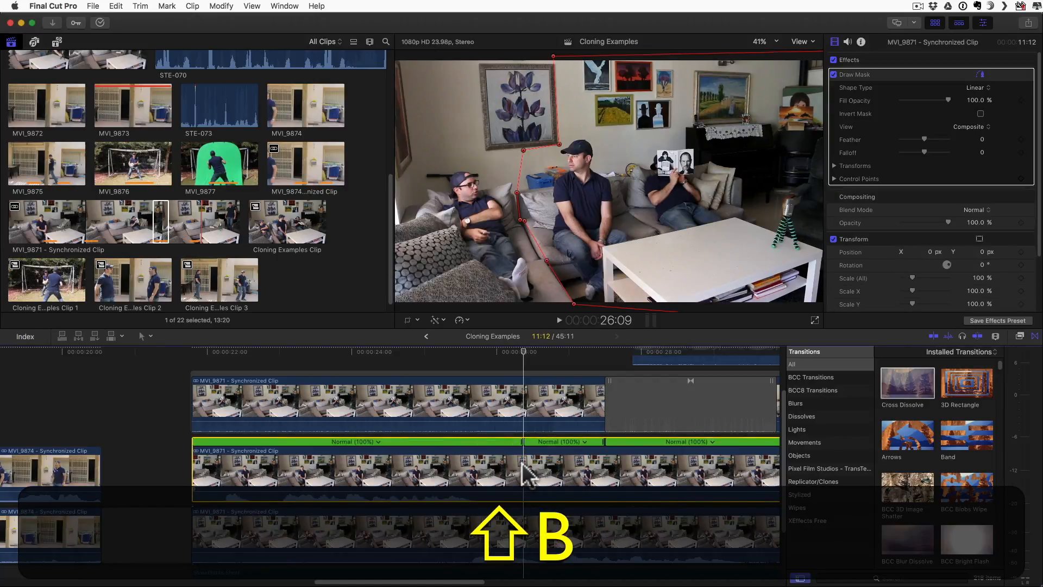
{"action": "left_click_drag", "start_coordinate": [602, 443], "coordinate": [937, 441]}
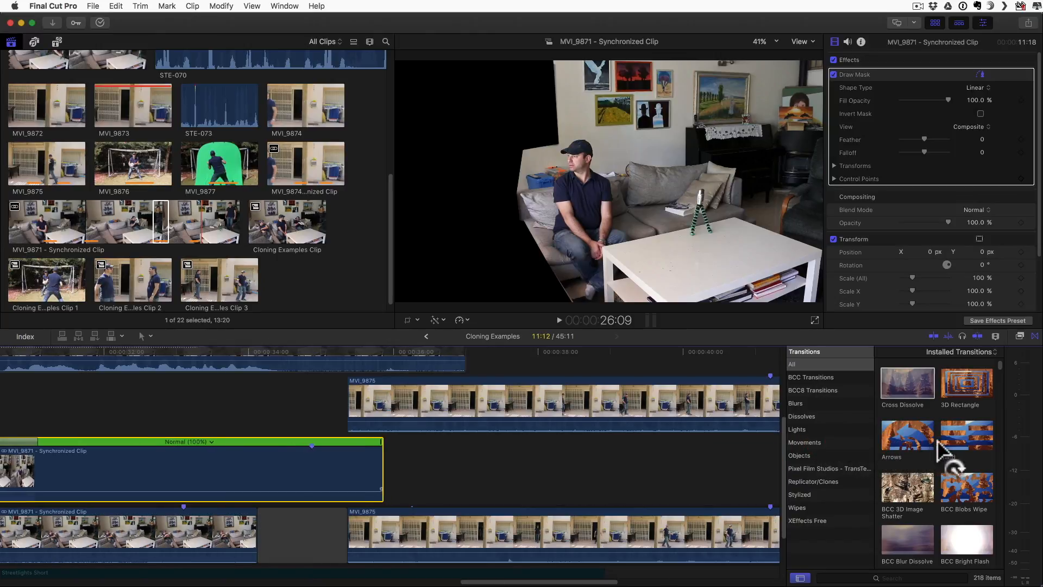
- Lengthen the gap between the bottom MVI_9871 clip and MVI_9875 to make room for the slowed clip
{"action": "scroll", "coordinate": [388, 503], "scroll_direction": "right", "scroll_amount": 4}
{"action": "scroll", "coordinate": [388, 503], "scroll_direction": "up", "scroll_amount": 4}
{"action": "scroll", "coordinate": [387, 503], "scroll_direction": "down", "scroll_amount": 2}
{"action": "scroll", "coordinate": [388, 503], "scroll_direction": "down", "scroll_amount": 5}
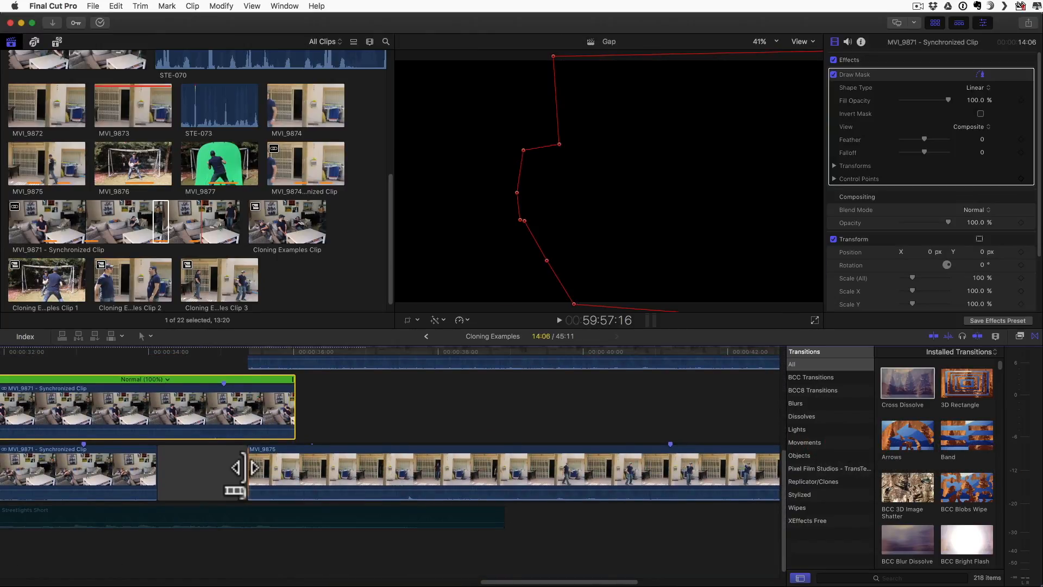
{"action": "left_click_drag", "start_coordinate": [239, 469], "coordinate": [461, 463]}
{"action": "scroll", "coordinate": [410, 439], "scroll_direction": "left", "scroll_amount": 6}
{"action": "scroll", "coordinate": [411, 439], "scroll_direction": "left", "scroll_amount": 5}
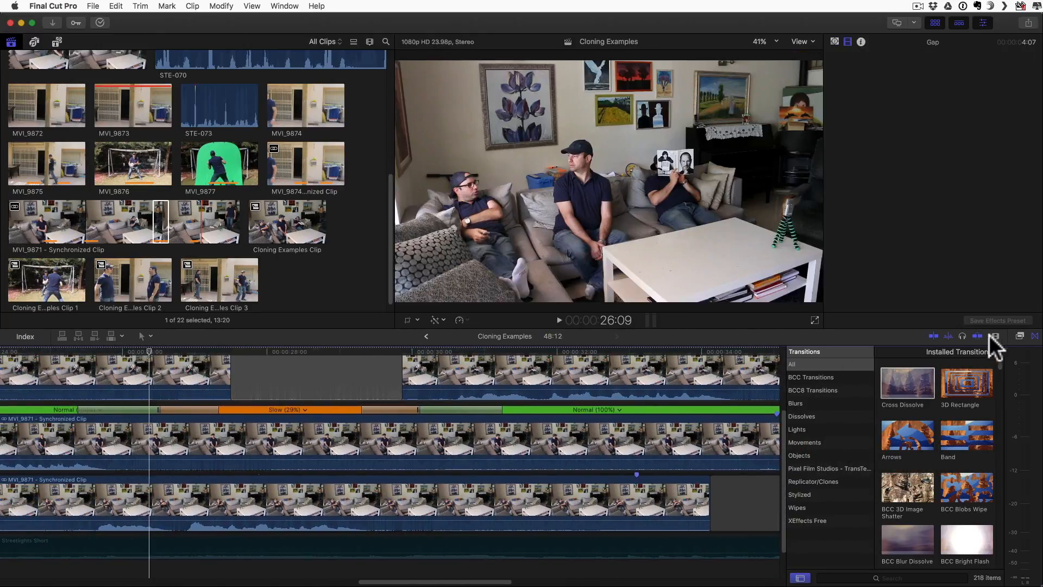
- Reduce the clip height in the timeline so all the stacked layers fit
{"action": "left_click", "coordinate": [996, 335]}
{"action": "mouse_move", "coordinate": [965, 387]}
{"action": "left_mouse_down"}
{"action": "mouse_move", "coordinate": [978, 386]}
{"action": "mouse_move", "coordinate": [966, 384]}
{"action": "left_mouse_up"}
{"action": "scroll", "coordinate": [427, 490], "scroll_direction": "left", "scroll_amount": 6}
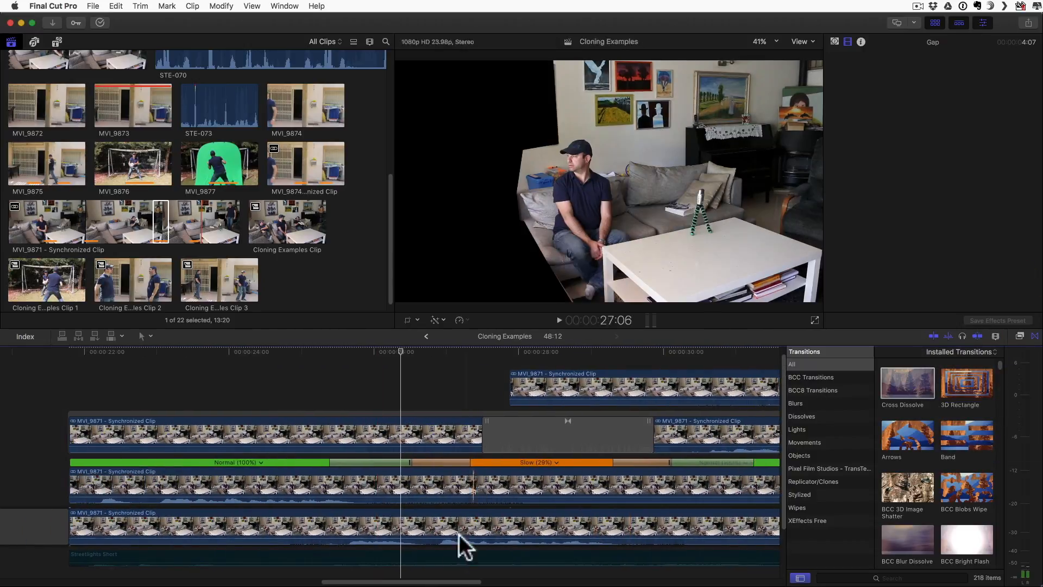
- Play back the slowed section from about 26:00 to check the timing between the clones
{"action": "key", "text": "space"}
{"action": "key", "text": "space"}
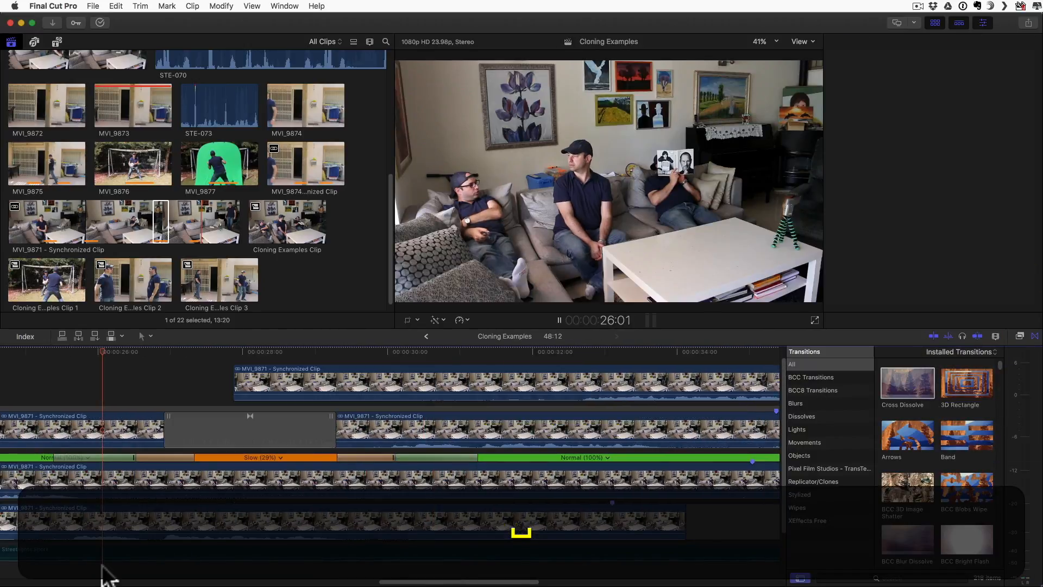
{"action": "key", "text": "super+4"}
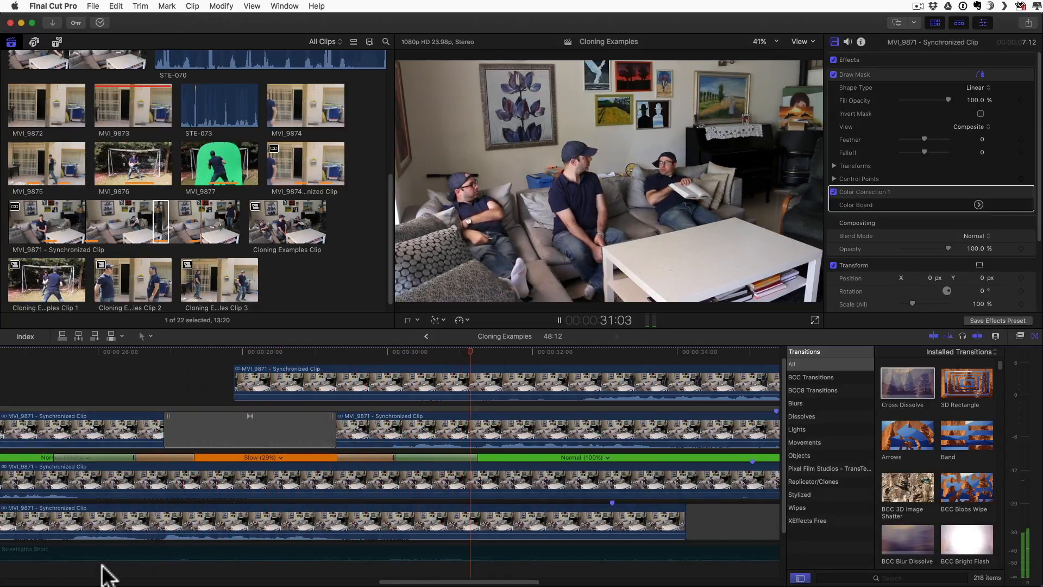
{"action": "key", "text": "space"}
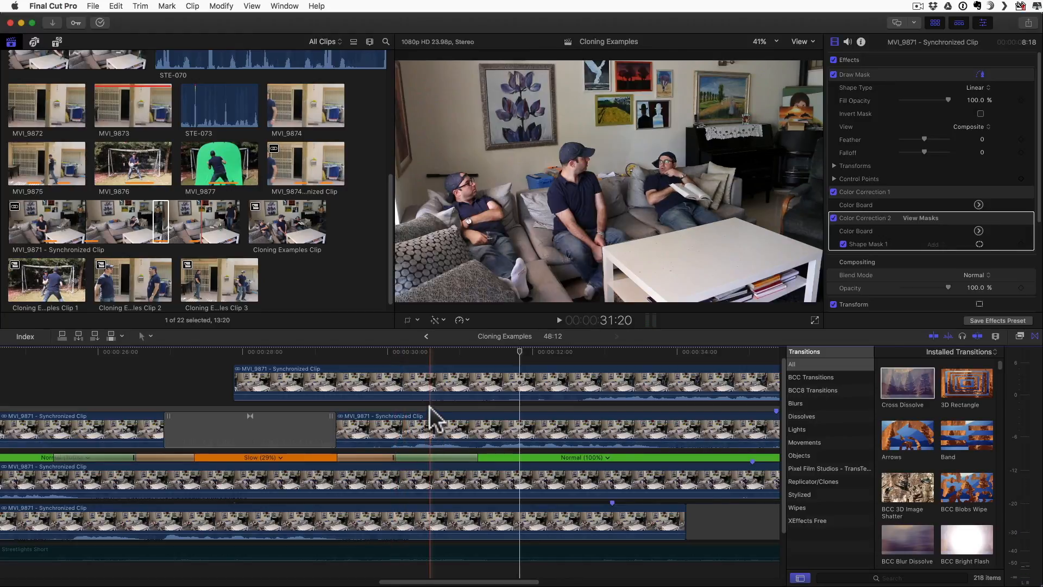
- Shift the third-layer storyline with the reading man slightly earlier and play back the result
{"action": "left_click_drag", "start_coordinate": [430, 413], "coordinate": [390, 413]}
{"action": "key", "text": "space"}
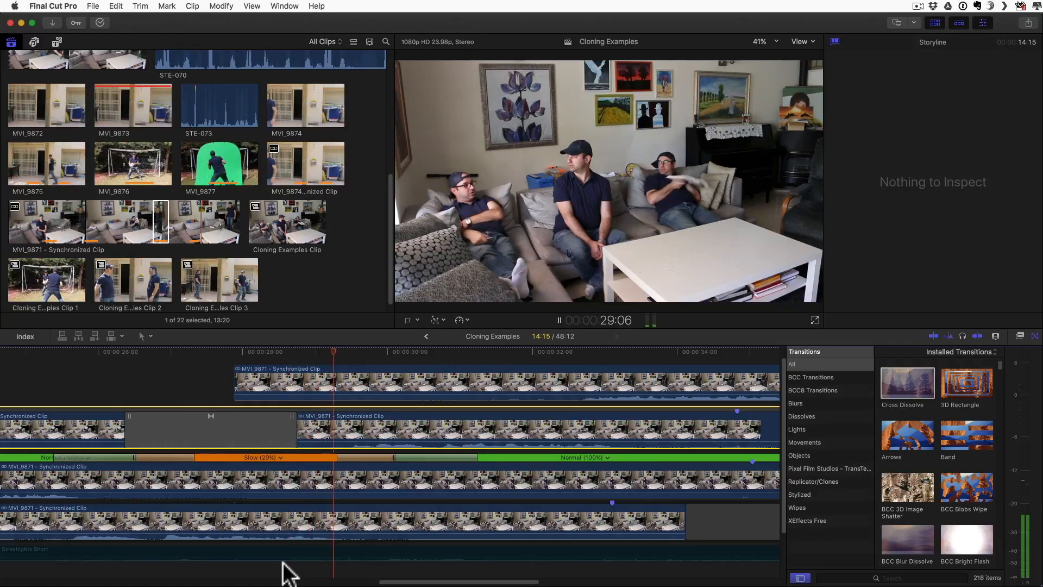
{"action": "key", "text": "space"}
{"action": "scroll", "coordinate": [283, 571], "scroll_direction": "left", "scroll_amount": 10}
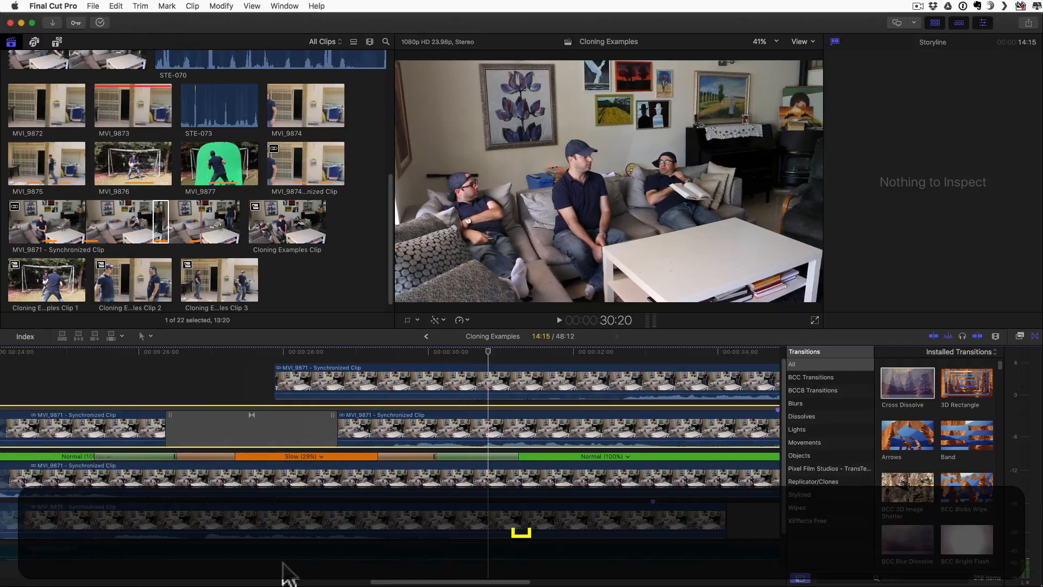
{"action": "left_click_drag", "start_coordinate": [213, 430], "coordinate": [252, 433]}
- Shorten the slow segment of the middle man's clip to 34% speed and play it from 28:05
{"action": "scroll", "coordinate": [442, 428], "scroll_direction": "right", "scroll_amount": 10}
{"action": "scroll", "coordinate": [442, 428], "scroll_direction": "left", "scroll_amount": 1}
{"action": "left_click_drag", "start_coordinate": [385, 448], "coordinate": [294, 443]}
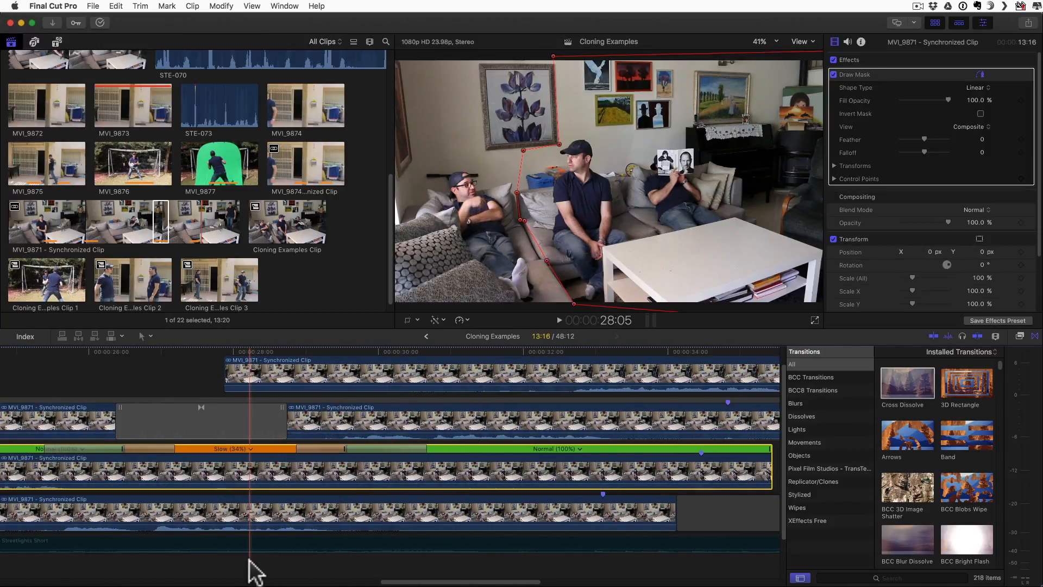
{"action": "left_click", "coordinate": [250, 562]}
{"action": "key", "text": "space"}
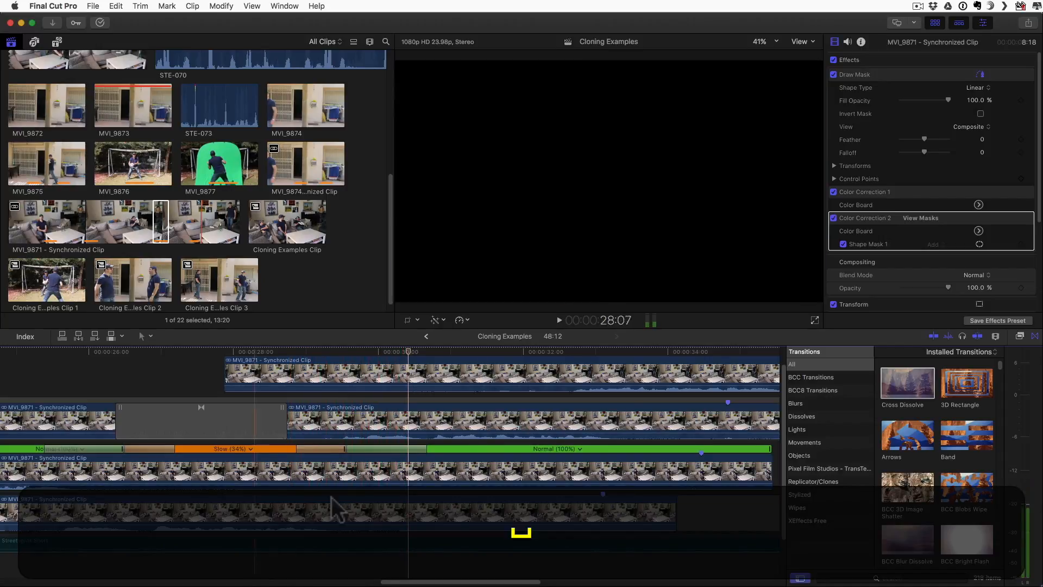
- Shorten the middle man's slow segment further to 38% speed and play back the head turn
{"action": "left_click", "coordinate": [345, 450]}
{"action": "left_click_drag", "start_coordinate": [345, 450], "coordinate": [296, 452]}
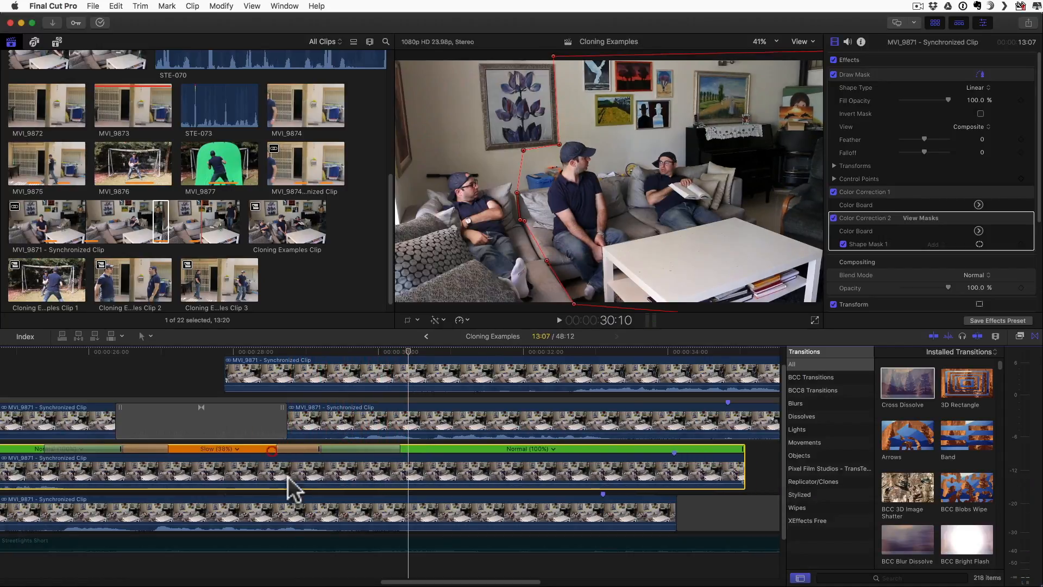
{"action": "left_click", "coordinate": [268, 560]}
{"action": "key", "text": "space"}
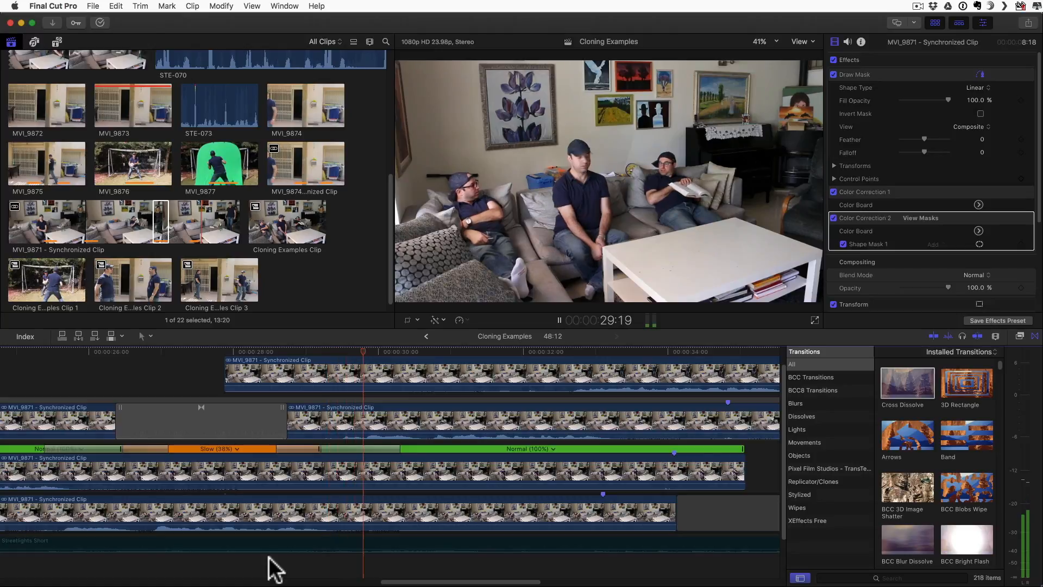
{"action": "key", "text": "space"}
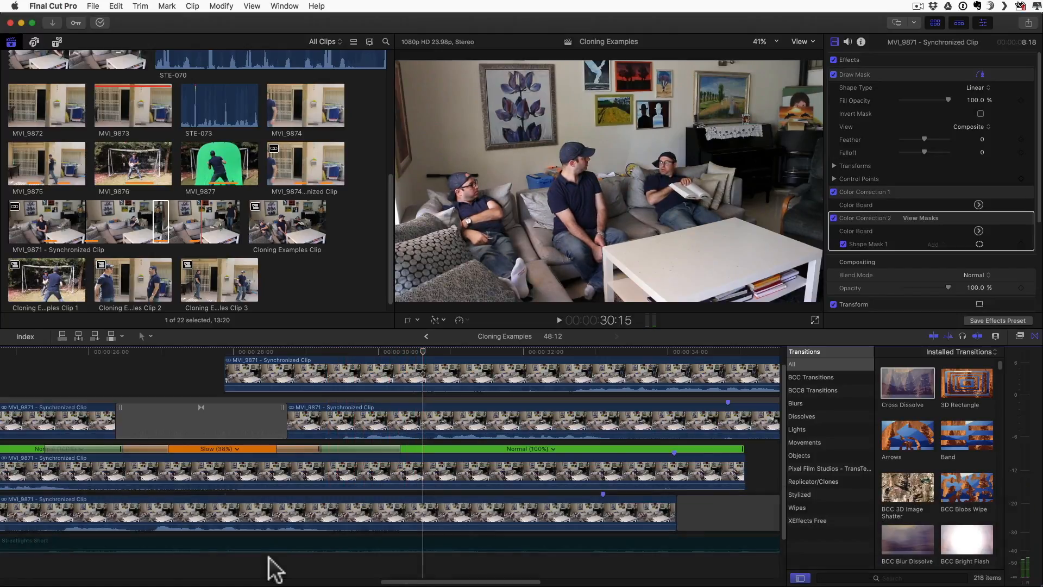
- Adjust the retiming of the bottom MVI_9871 clip just after its speed split near 30:10
{"action": "scroll", "coordinate": [270, 567], "scroll_direction": "down", "scroll_amount": 1}
{"action": "scroll", "coordinate": [270, 568], "scroll_direction": "left", "scroll_amount": 5}
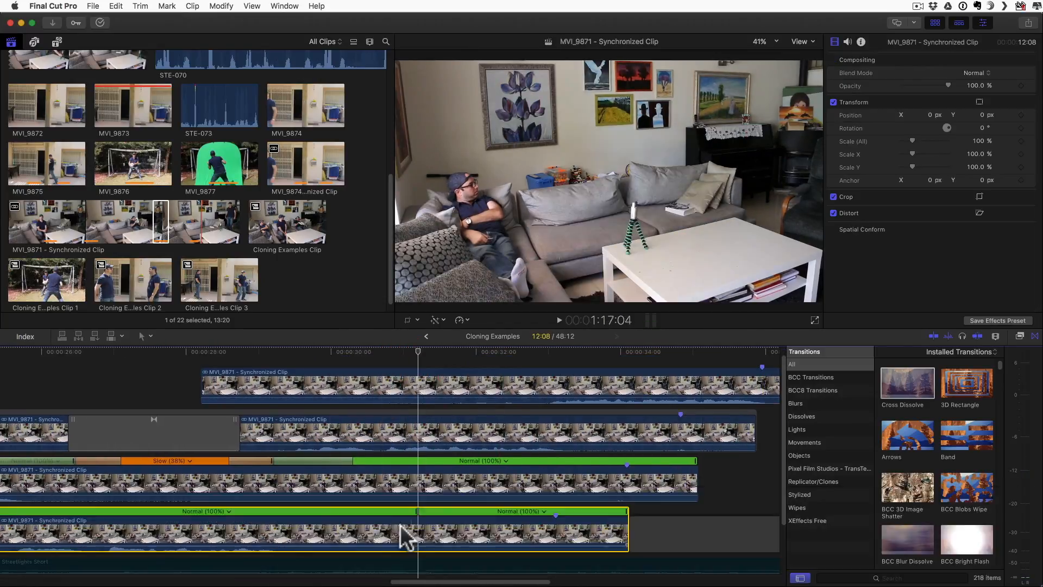
{"action": "left_click", "coordinate": [448, 514]}
{"action": "left_click_drag", "start_coordinate": [448, 514], "coordinate": [465, 516]}
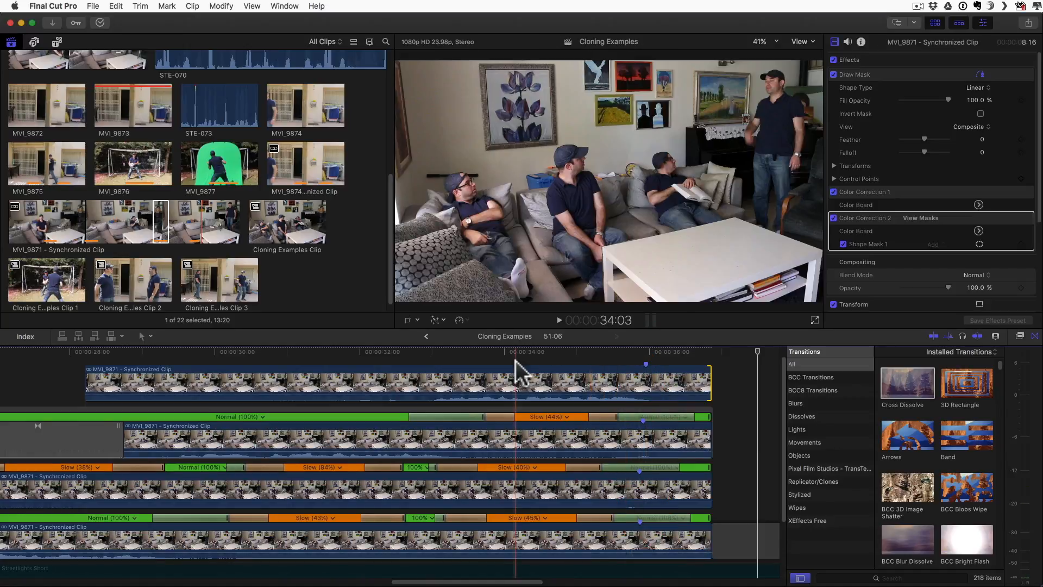
- Compare the shot at 25:07 with the top clip's start, and insert a freeze frame at that clip's beginning
{"action": "scroll", "coordinate": [516, 370], "scroll_direction": "left", "scroll_amount": 10}
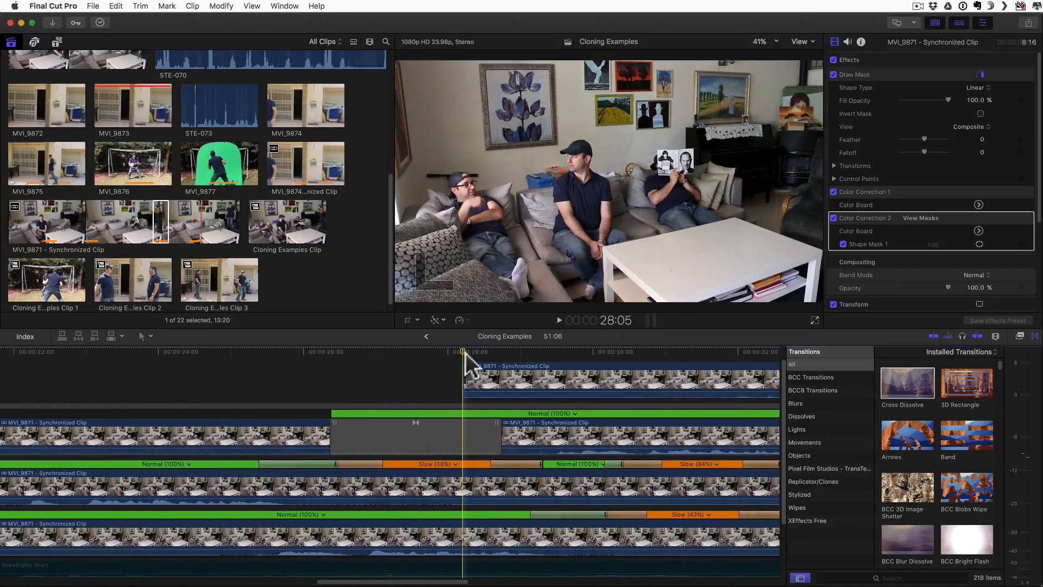
{"action": "left_click", "coordinate": [263, 351]}
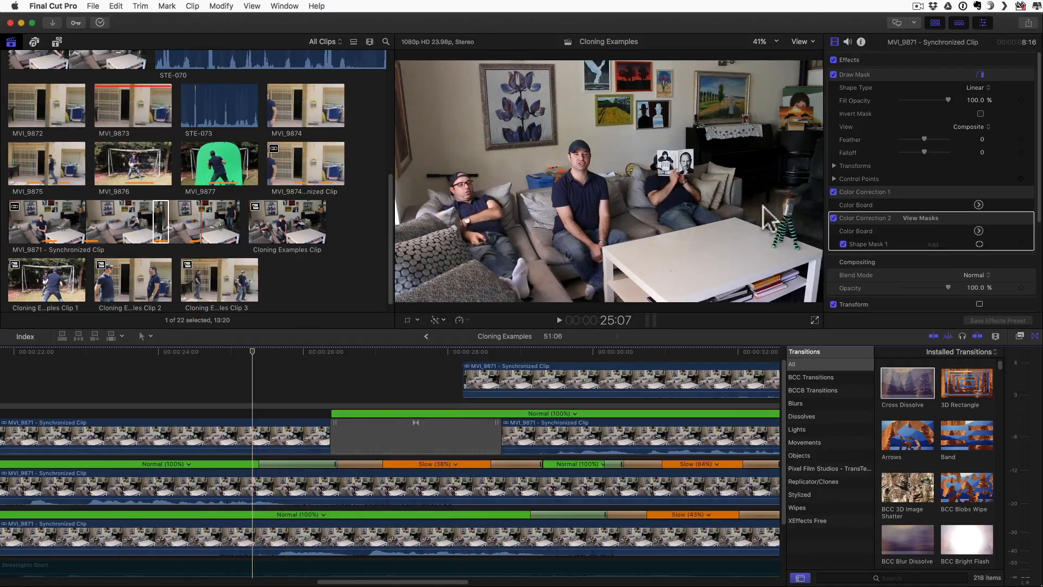
{"action": "left_click", "coordinate": [466, 373]}
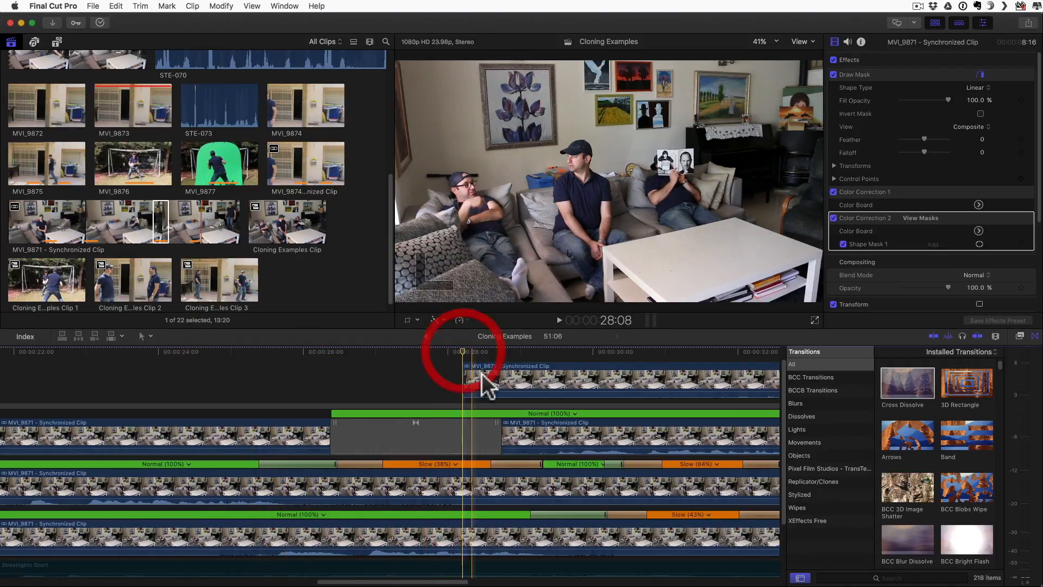
{"action": "key", "text": "alt+f"}
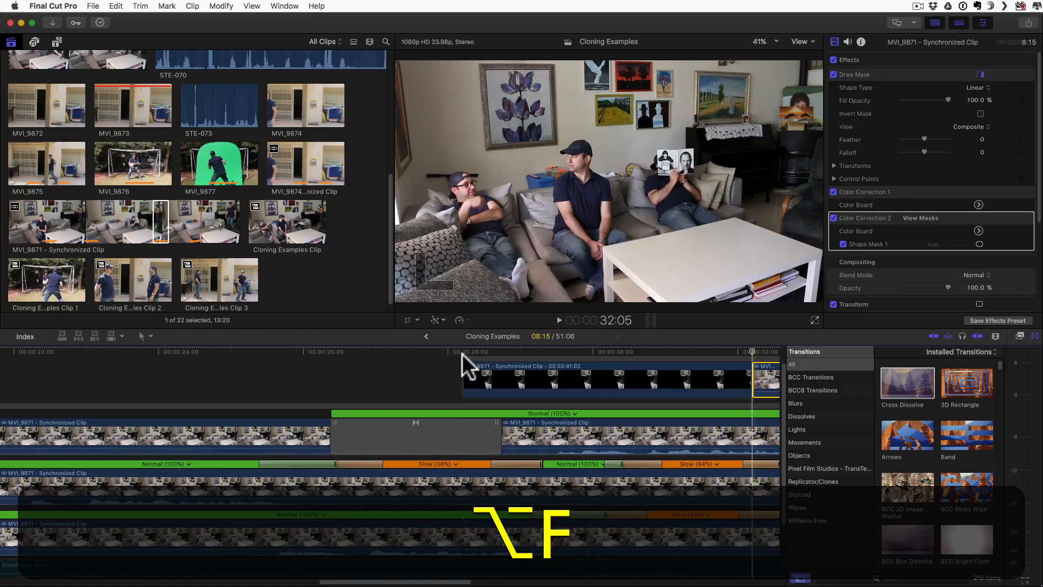
- Move the top storyline earlier so its freeze frame begins at 24:06, and extend the freeze frame back to the sofa shot's start
{"action": "scroll", "coordinate": [545, 357], "scroll_direction": "right", "scroll_amount": 10}
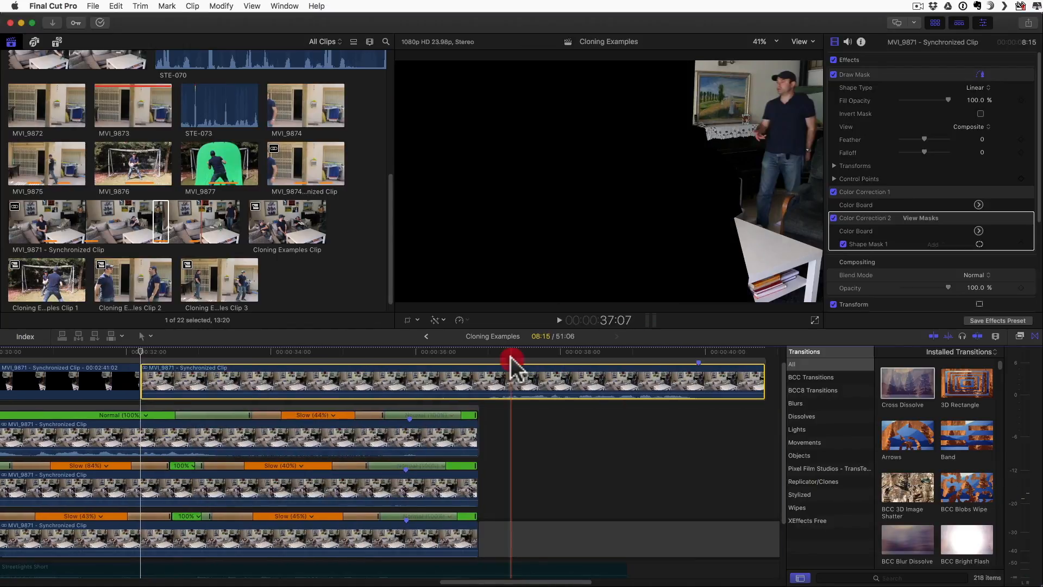
{"action": "left_click_drag", "start_coordinate": [508, 357], "coordinate": [226, 358]}
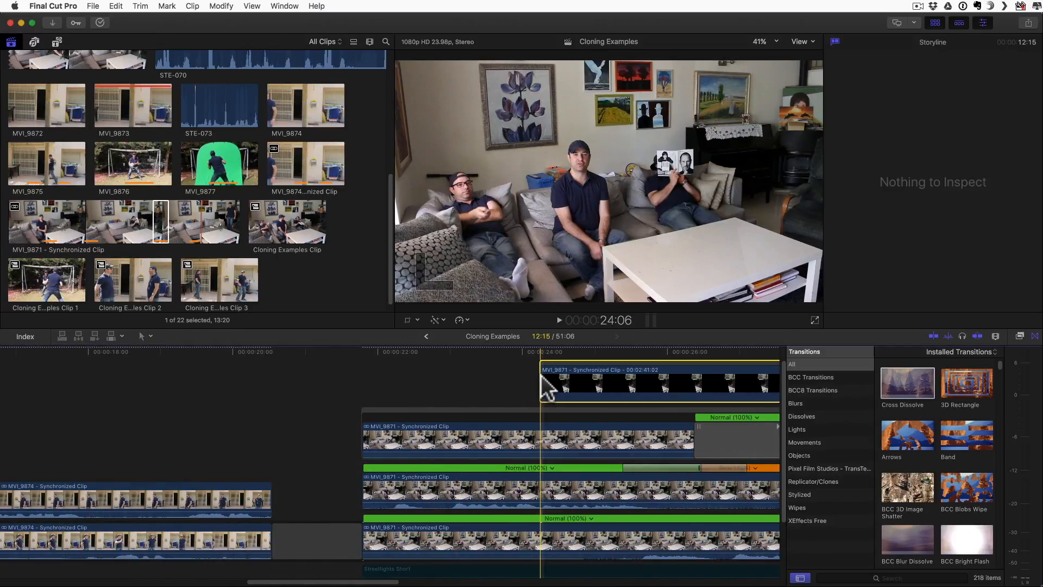
{"action": "left_click_drag", "start_coordinate": [543, 378], "coordinate": [365, 373]}
{"action": "scroll", "coordinate": [408, 475], "scroll_direction": "down", "scroll_amount": 3}
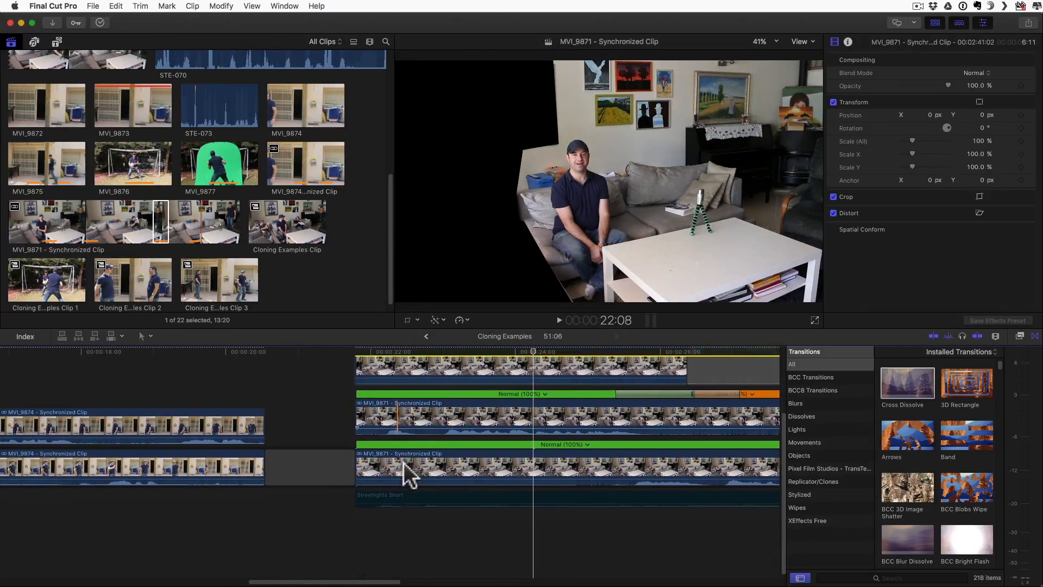
- Enable the Streetlights Short music clip and play the sofa shot with it from 21:19
{"action": "left_click", "coordinate": [444, 491]}
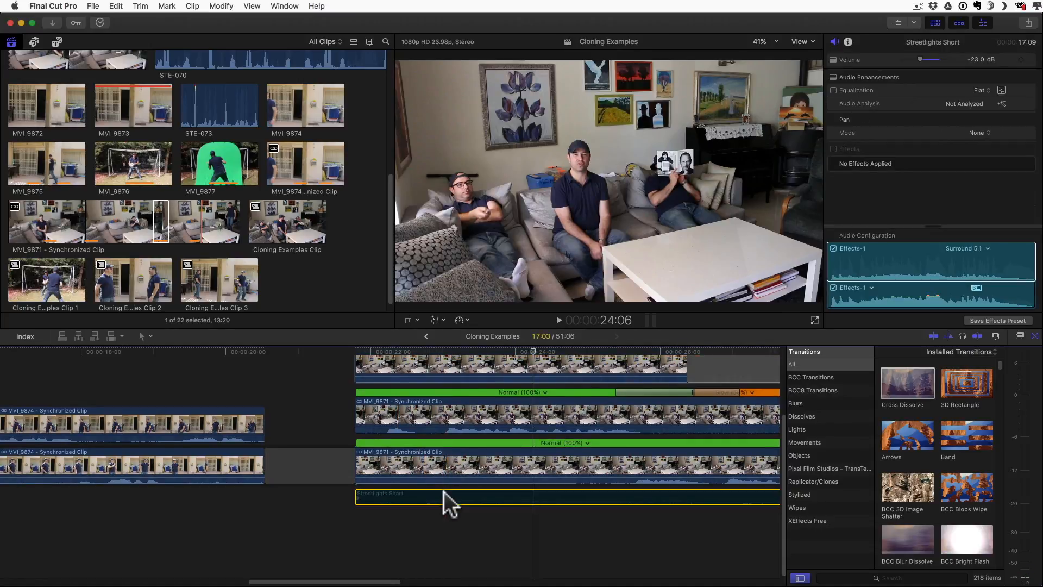
{"action": "key", "text": "v"}
{"action": "left_click", "coordinate": [352, 514]}
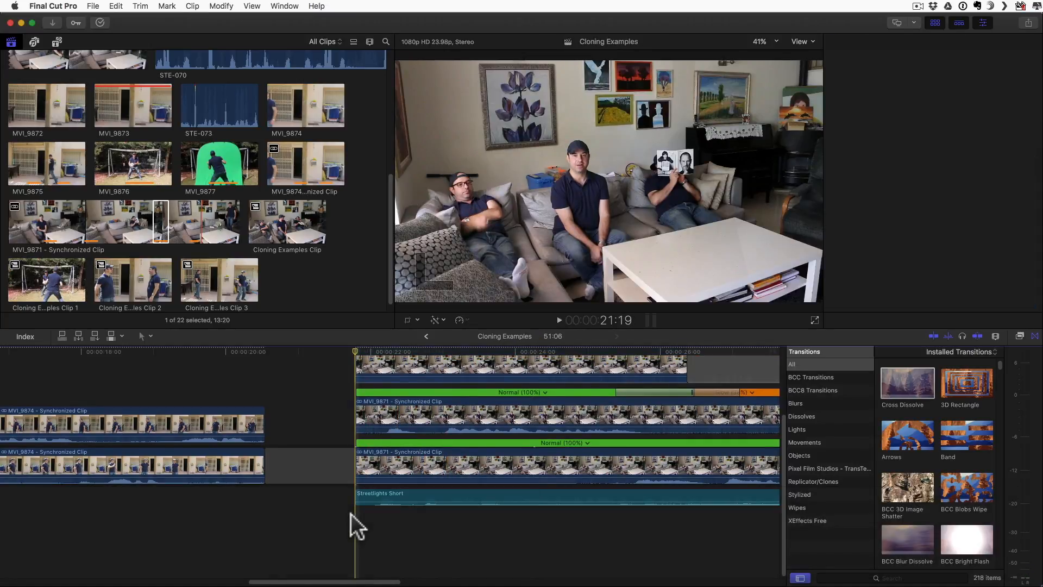
{"action": "key", "text": "space"}
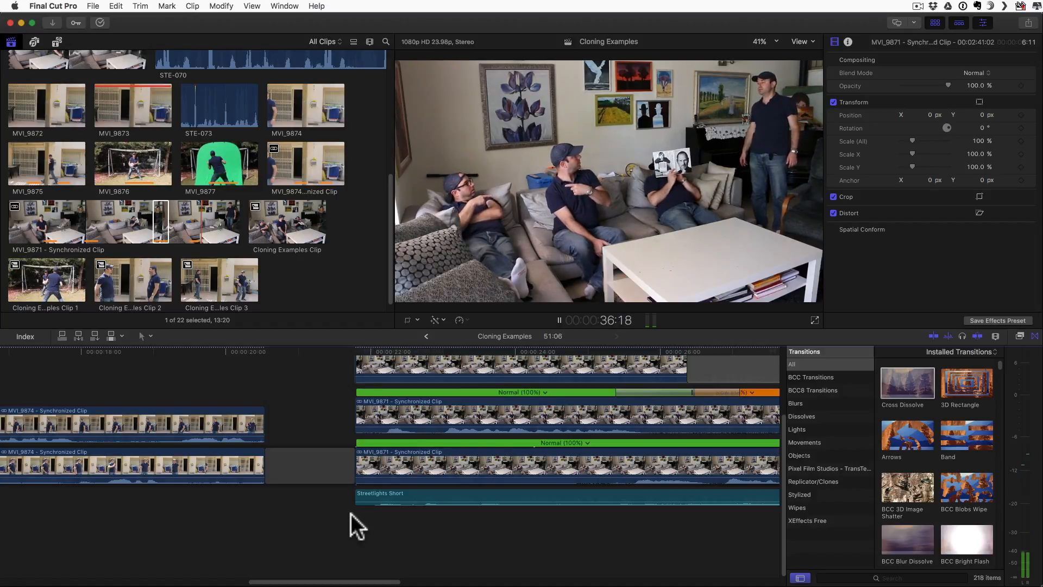
{"action": "key", "text": "space"}
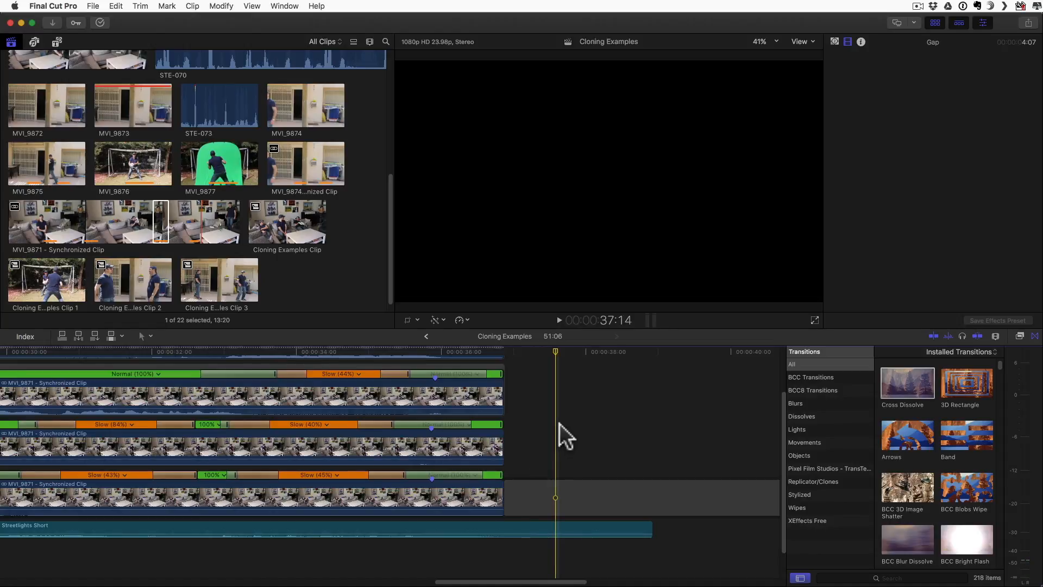
- Examine the two stacked MVI_9875 clips starting at 41:04 and their source footage
{"action": "scroll", "coordinate": [560, 424], "scroll_direction": "right", "scroll_amount": 8}
{"action": "scroll", "coordinate": [560, 424], "scroll_direction": "right", "scroll_amount": 3}
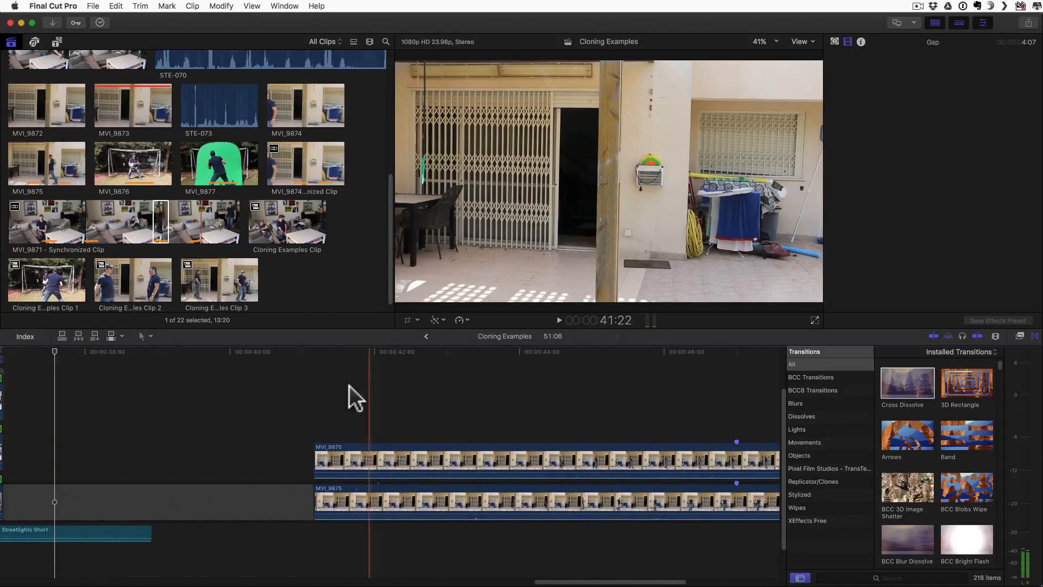
{"action": "left_click", "coordinate": [314, 375]}
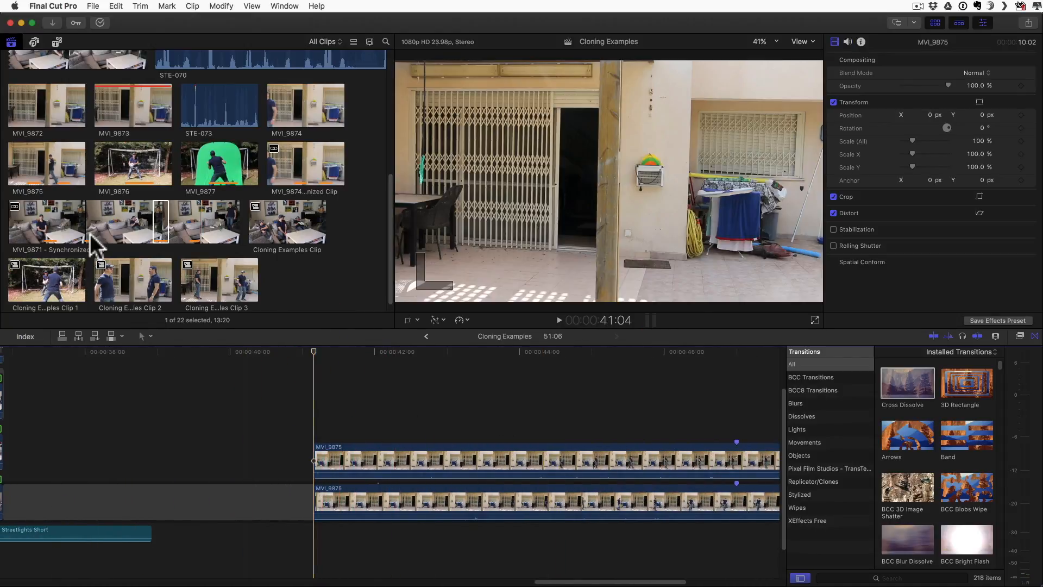
{"action": "left_click", "coordinate": [27, 156]}
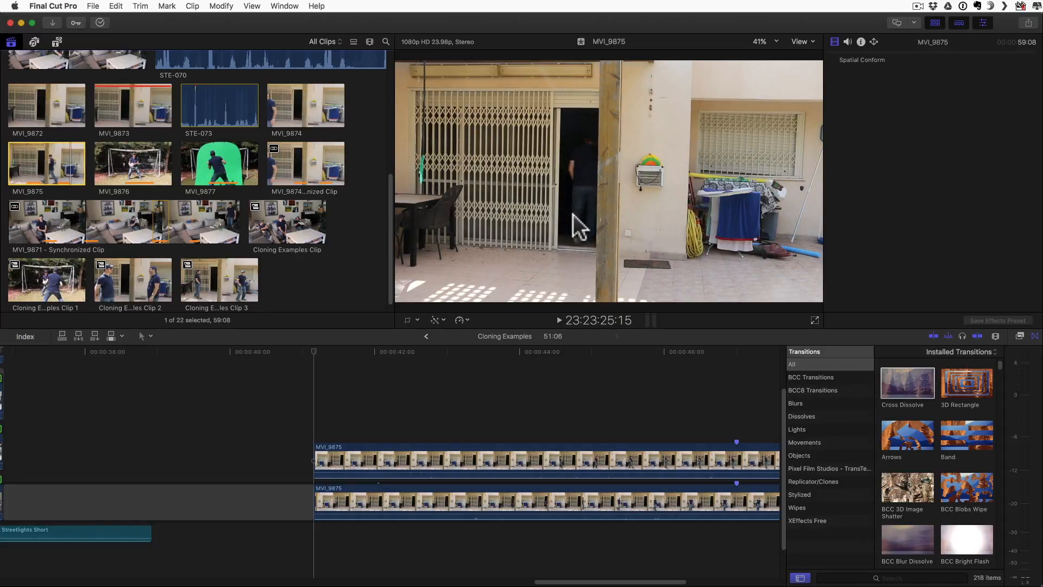
{"action": "scroll", "coordinate": [549, 389], "scroll_direction": "right", "scroll_amount": 4}
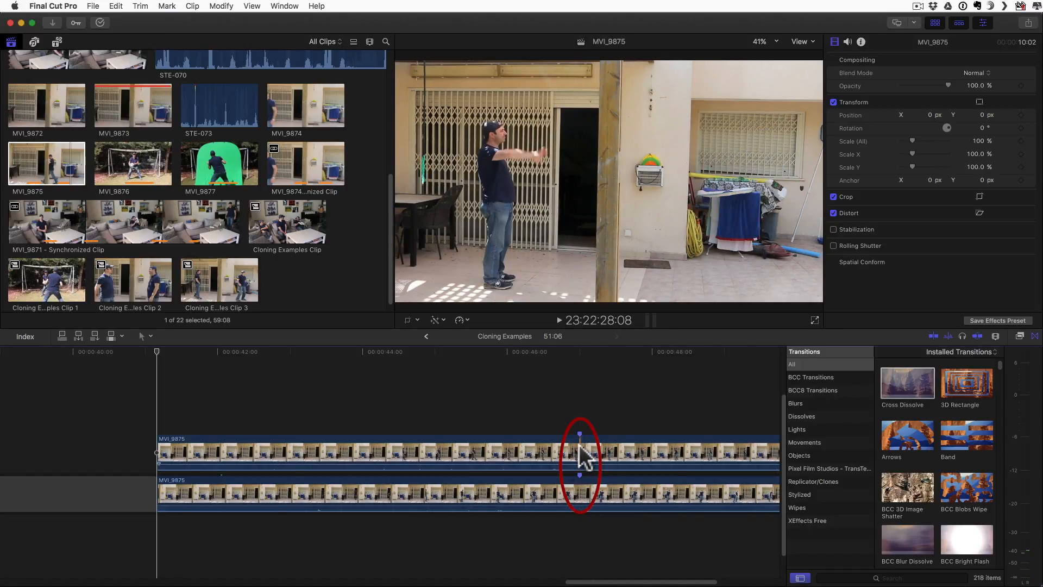
- Apply the Draw Mask effect to the upper MVI_9875 clip
{"action": "left_click", "coordinate": [449, 457]}
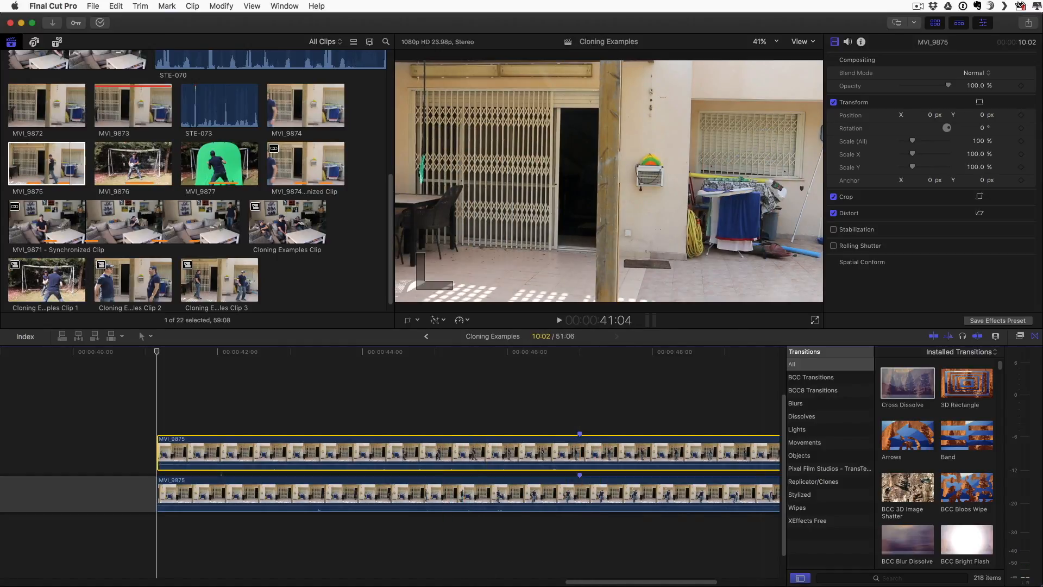
{"action": "left_click", "coordinate": [1019, 334]}
{"action": "scroll", "coordinate": [804, 458], "scroll_direction": "down", "scroll_amount": 5}
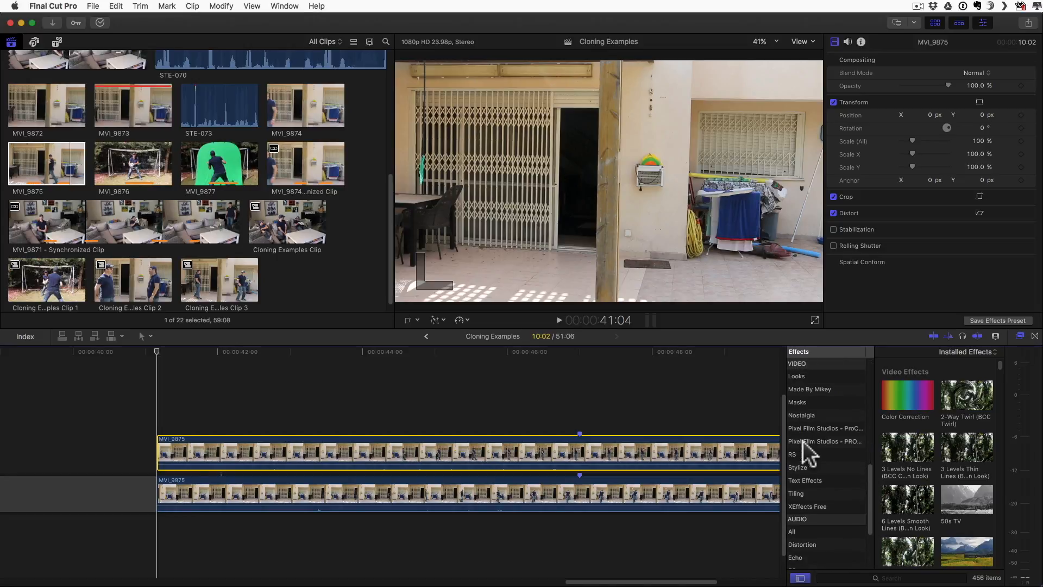
{"action": "left_click", "coordinate": [801, 427]}
{"action": "left_click_drag", "start_coordinate": [906, 387], "coordinate": [591, 462]}
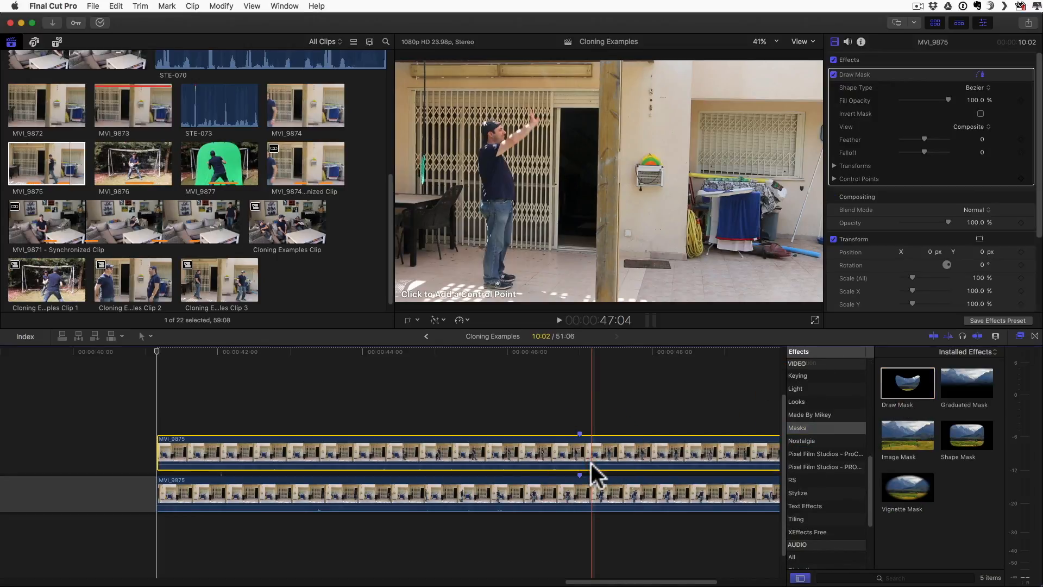
- At 45:05, draw a four-point mask enclosing the left part of the frame, with its inner edge along the wooden pillar
{"action": "left_click", "coordinate": [451, 396]}
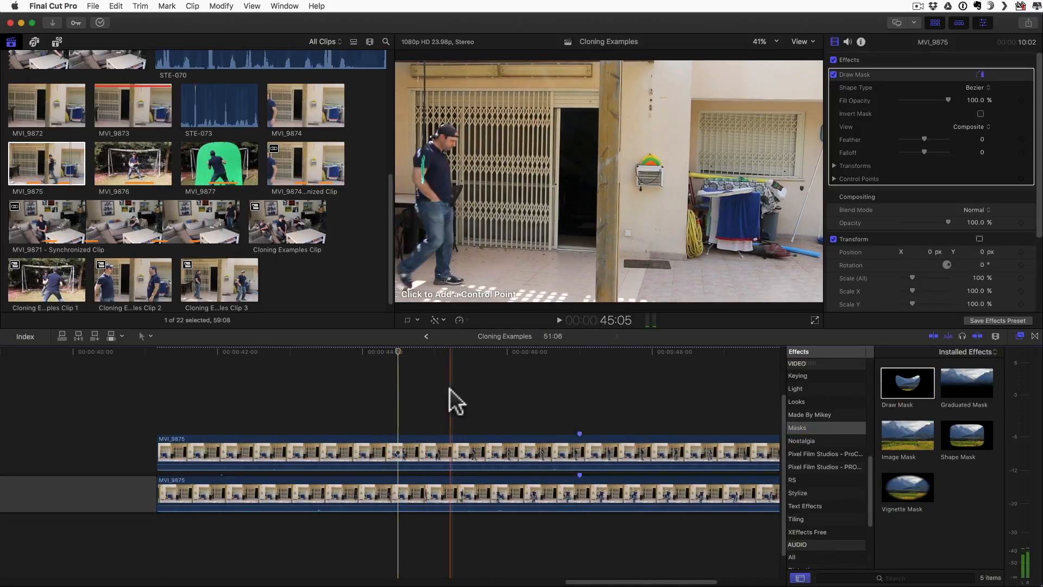
{"action": "left_click", "coordinate": [597, 305]}
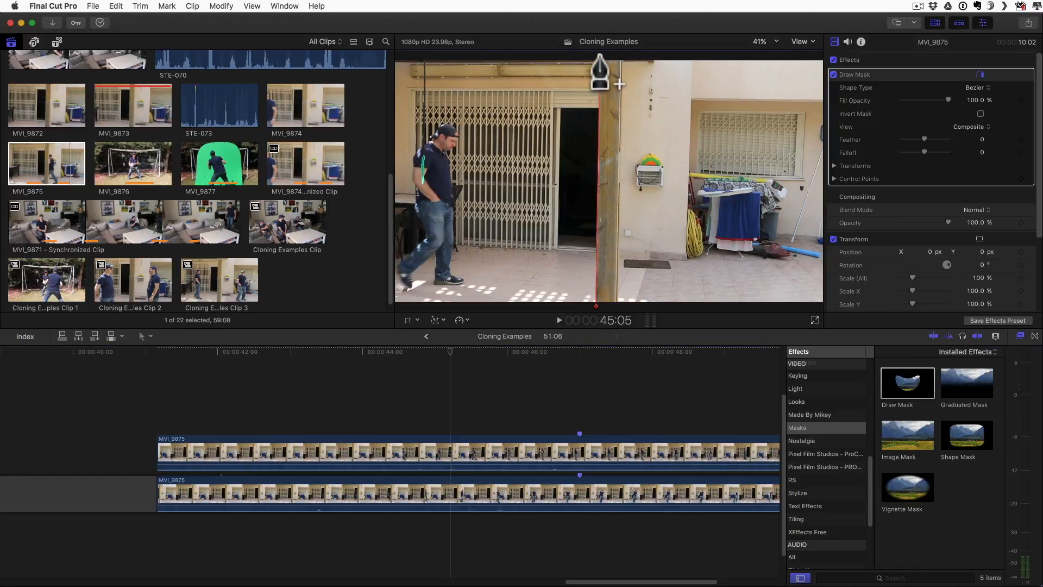
{"action": "left_click", "coordinate": [600, 54]}
{"action": "key", "text": "super+minus"}
{"action": "left_click", "coordinate": [457, 84]}
{"action": "left_click", "coordinate": [463, 263]}
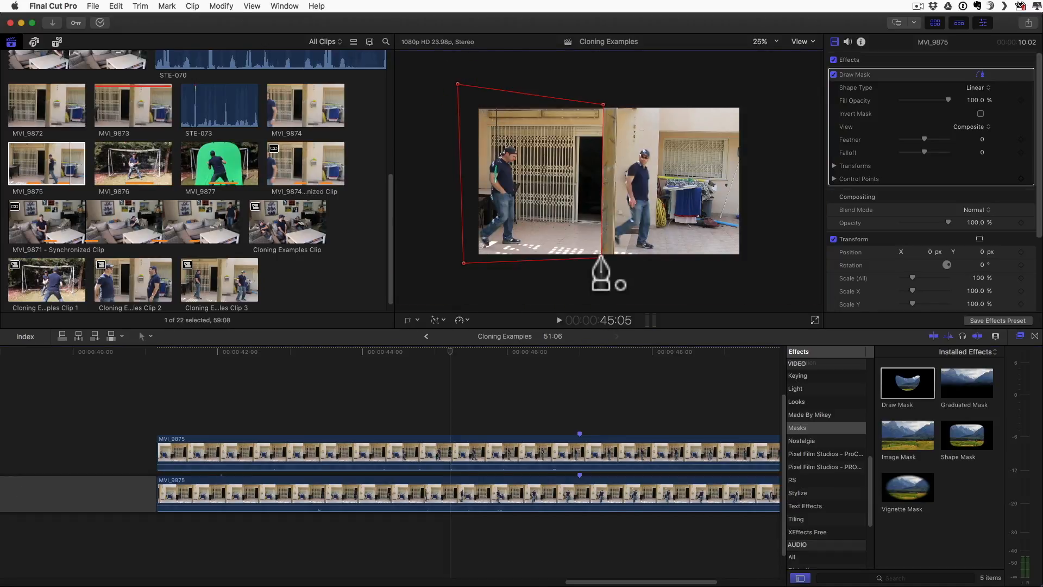
{"action": "key", "text": "shift+z"}
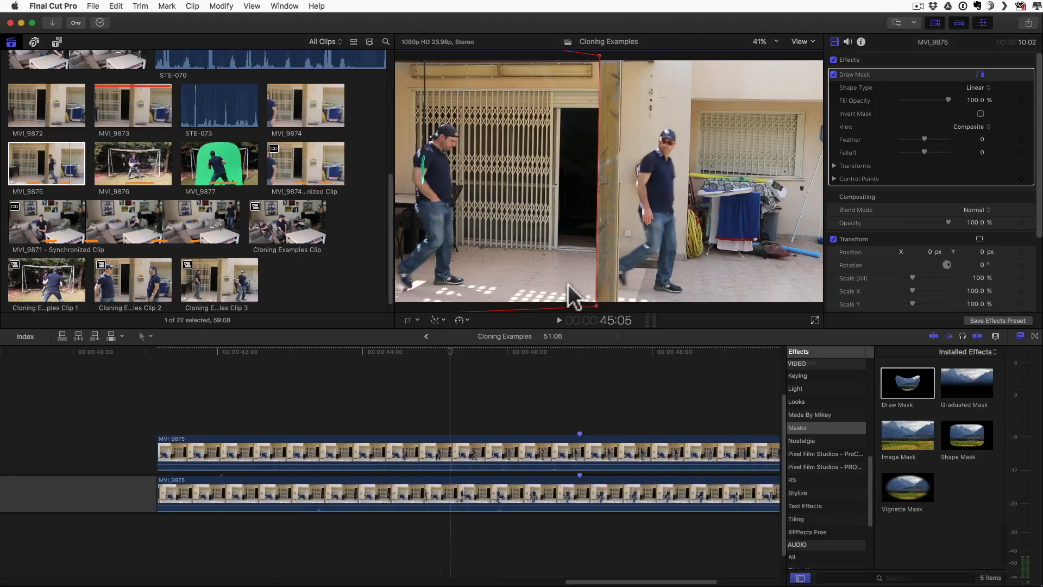
- Play the masked patio shot and examine how the man crosses the mask edge, stopping at 45:06
{"action": "left_click", "coordinate": [283, 402]}
{"action": "key", "text": "space"}
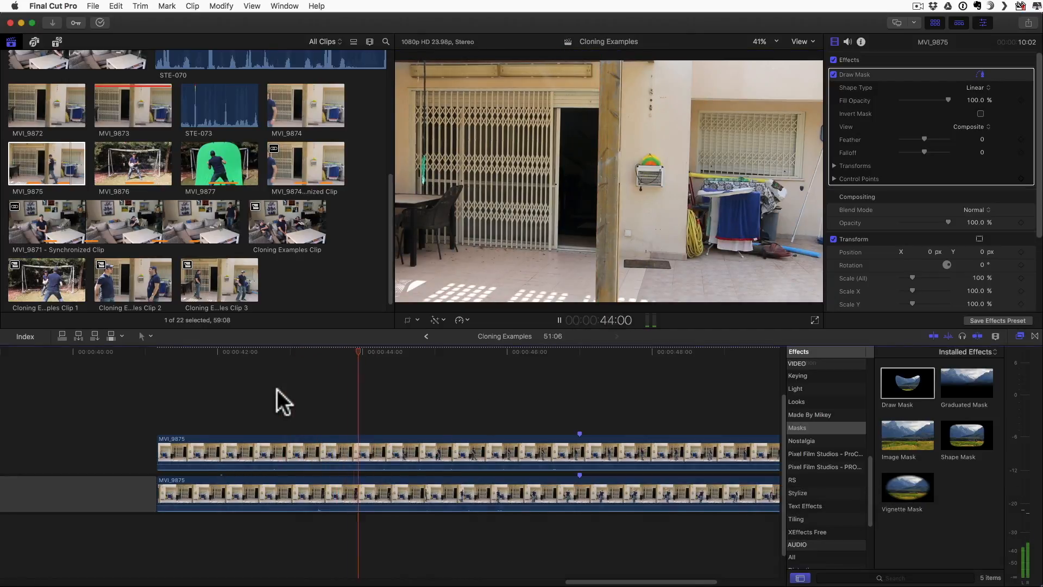
{"action": "key", "text": "space"}
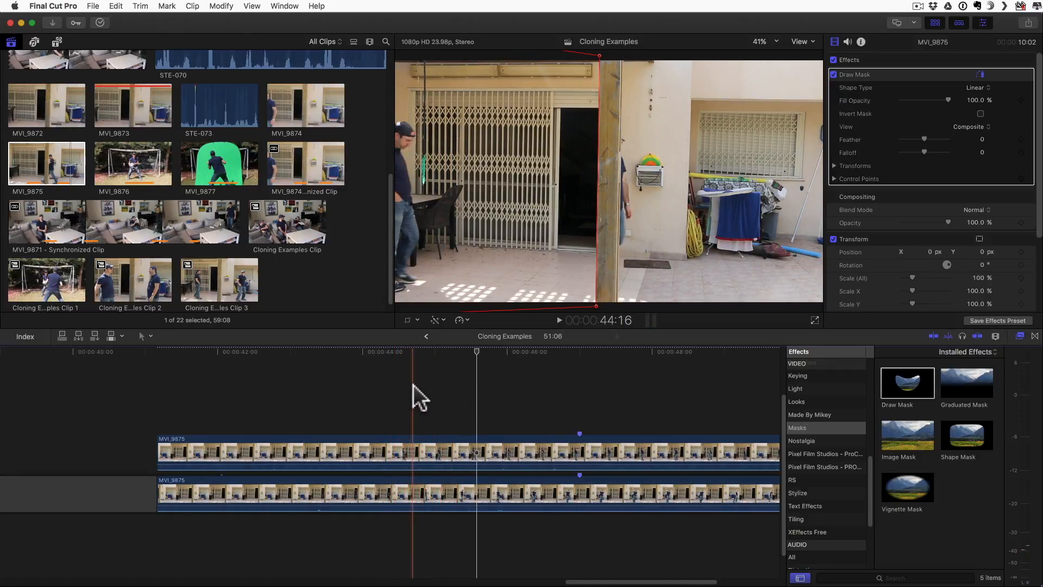
{"action": "left_click", "coordinate": [454, 383]}
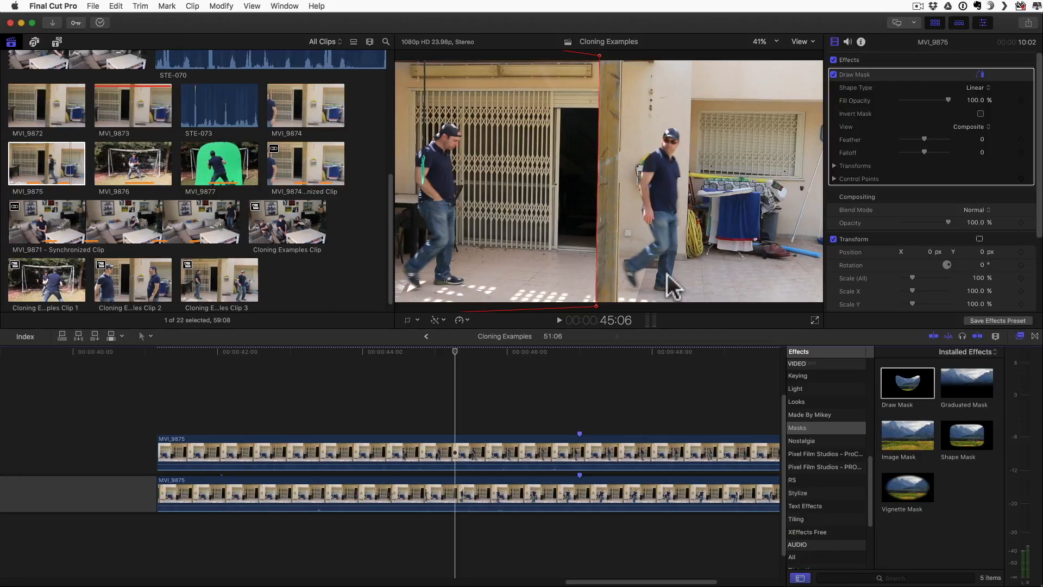
- Keyframe the mask's control points at 45:06, and at 45:05 shift its pillar-side edge left, to X of about -641 and -624
{"action": "left_click", "coordinate": [833, 178]}
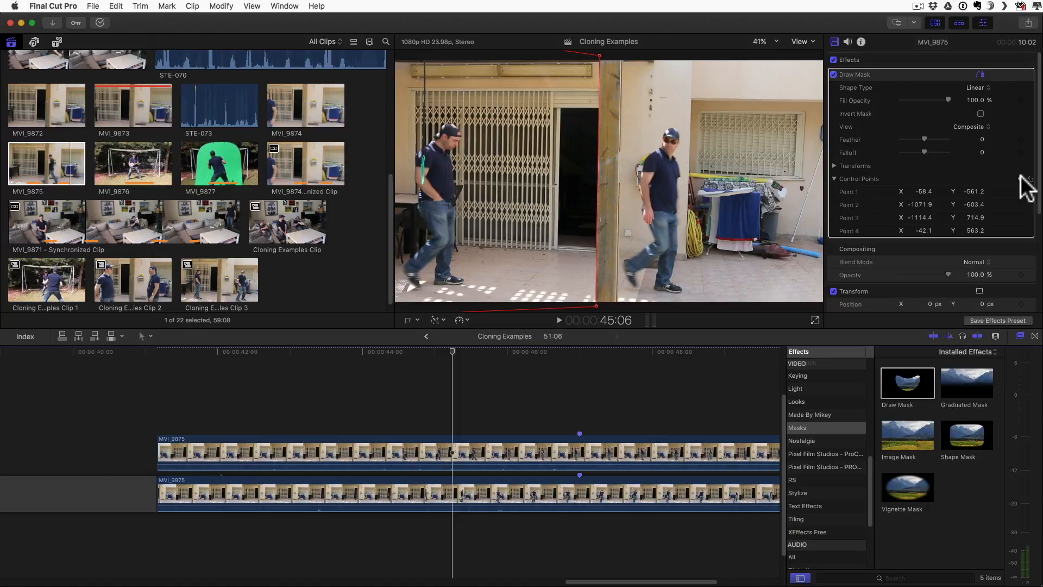
{"action": "key", "text": "Left"}
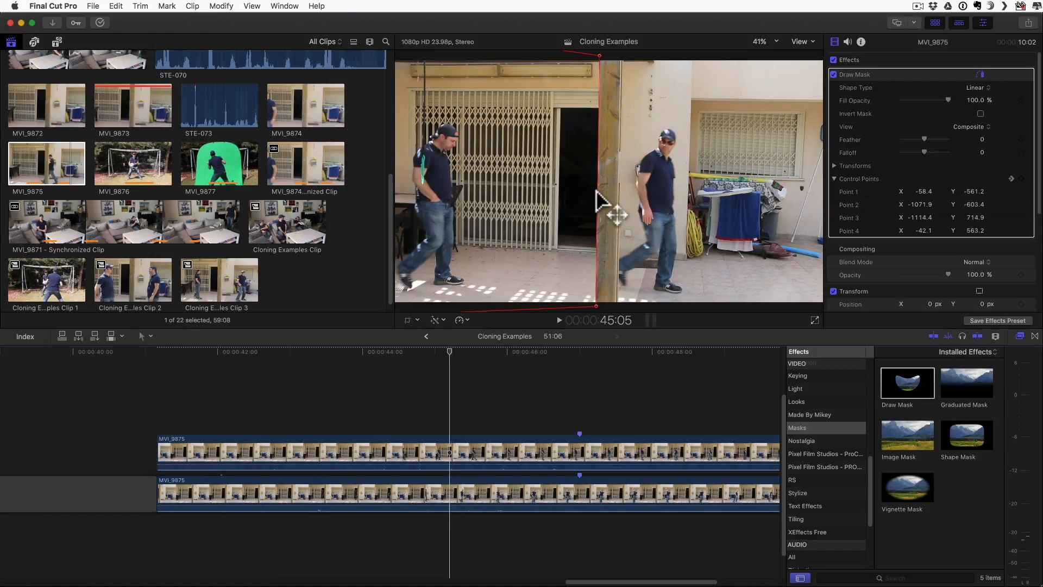
{"action": "left_click_drag", "start_coordinate": [596, 190], "coordinate": [466, 190]}
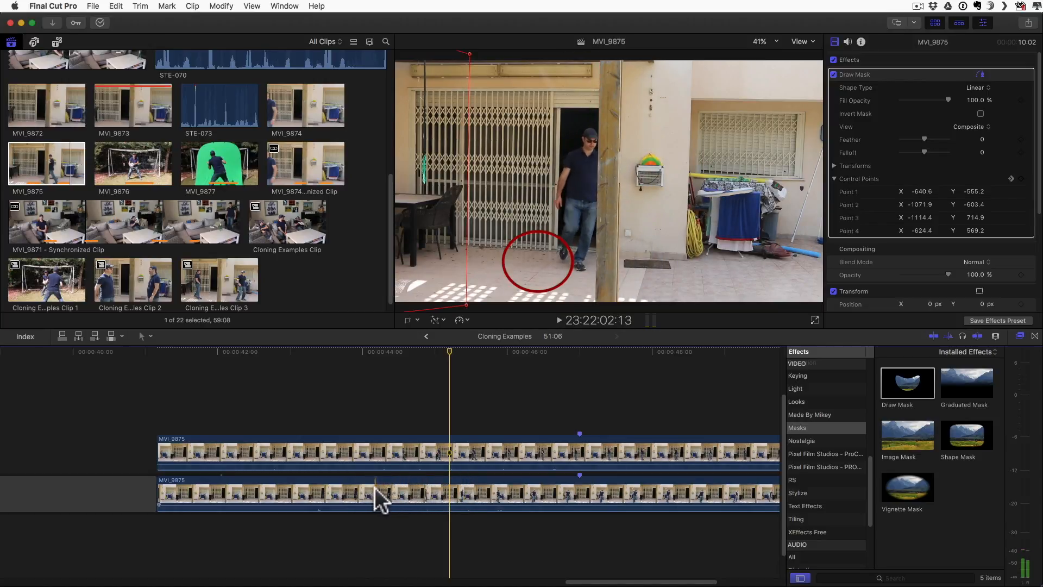
- Play the masked MVI_9875 shot from 41:04 to its end, and rewatch the doorway exit and the clones' greeting
{"action": "left_click", "coordinate": [351, 490]}
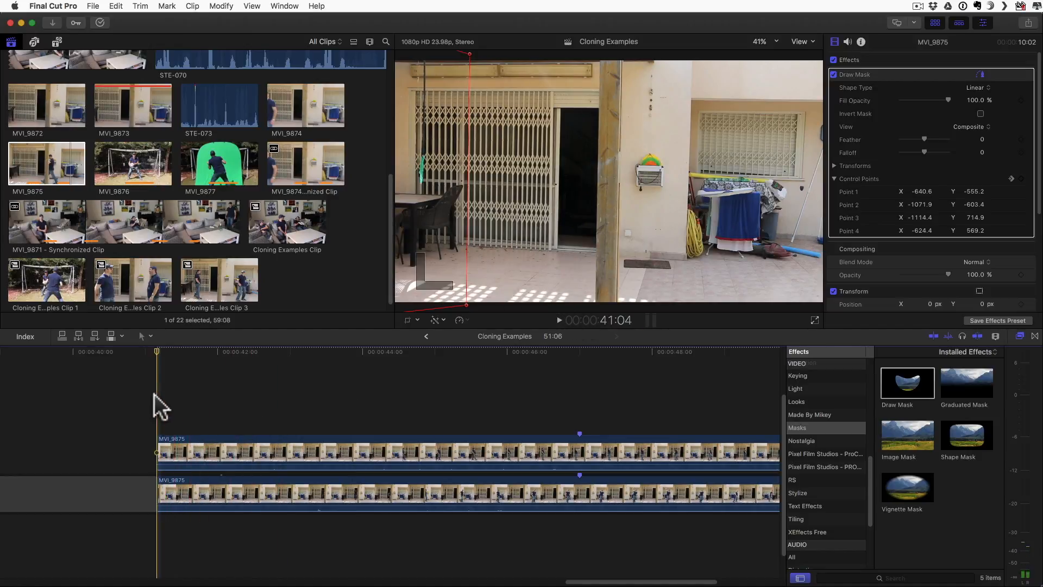
{"action": "key", "text": "space"}
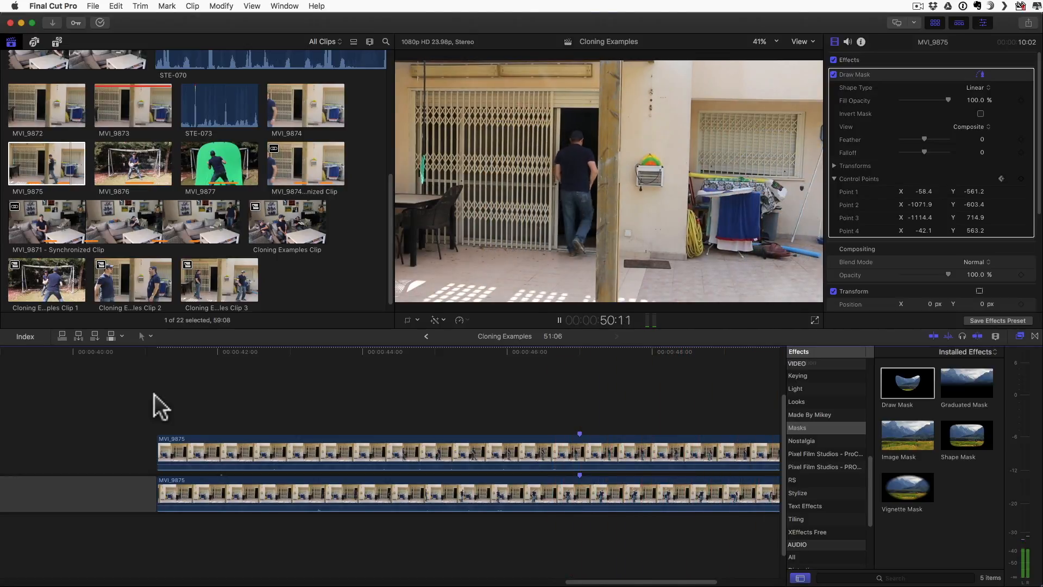
{"action": "key", "text": "space"}
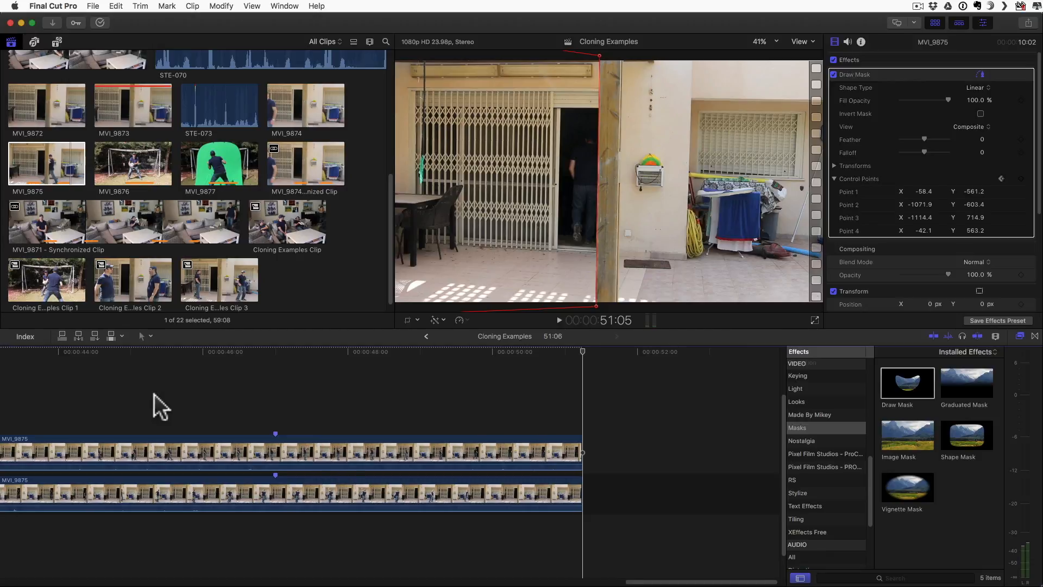
{"action": "scroll", "coordinate": [155, 393], "scroll_direction": "left", "scroll_amount": 5}
{"action": "scroll", "coordinate": [155, 394], "scroll_direction": "right", "scroll_amount": 5}
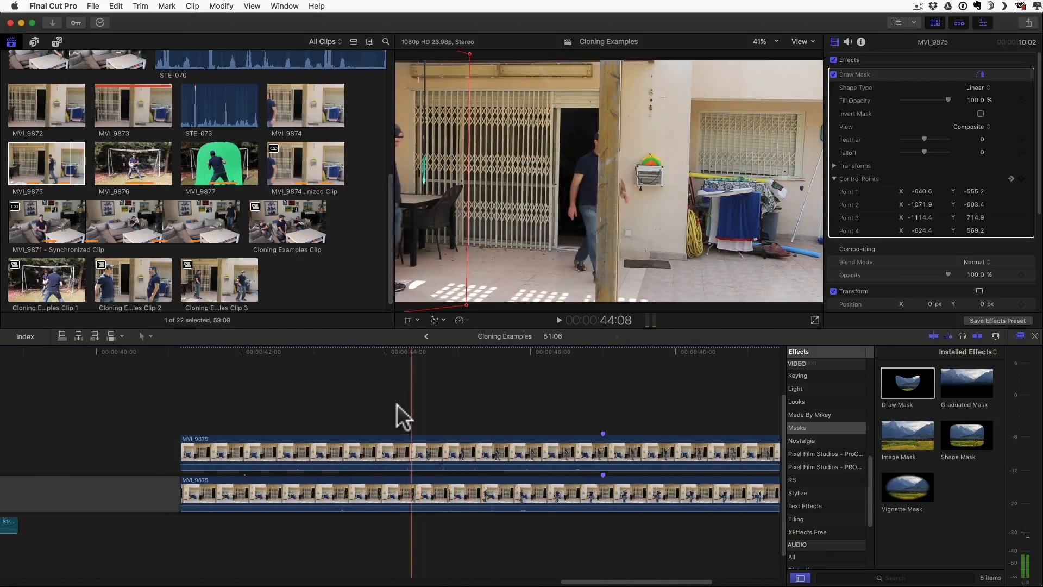
{"action": "left_click", "coordinate": [357, 403]}
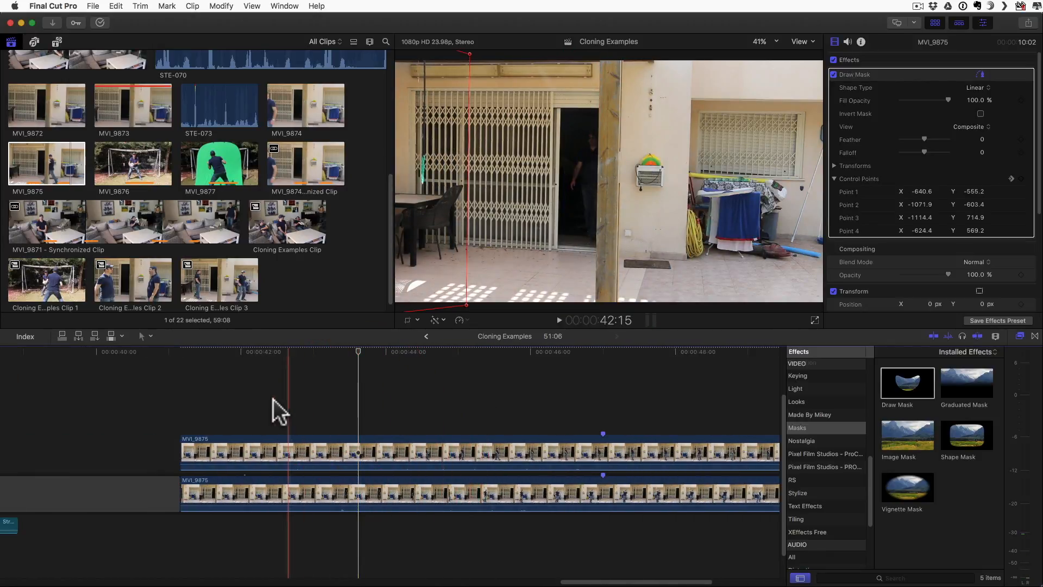
{"action": "left_click", "coordinate": [252, 399]}
{"action": "key", "text": "space"}
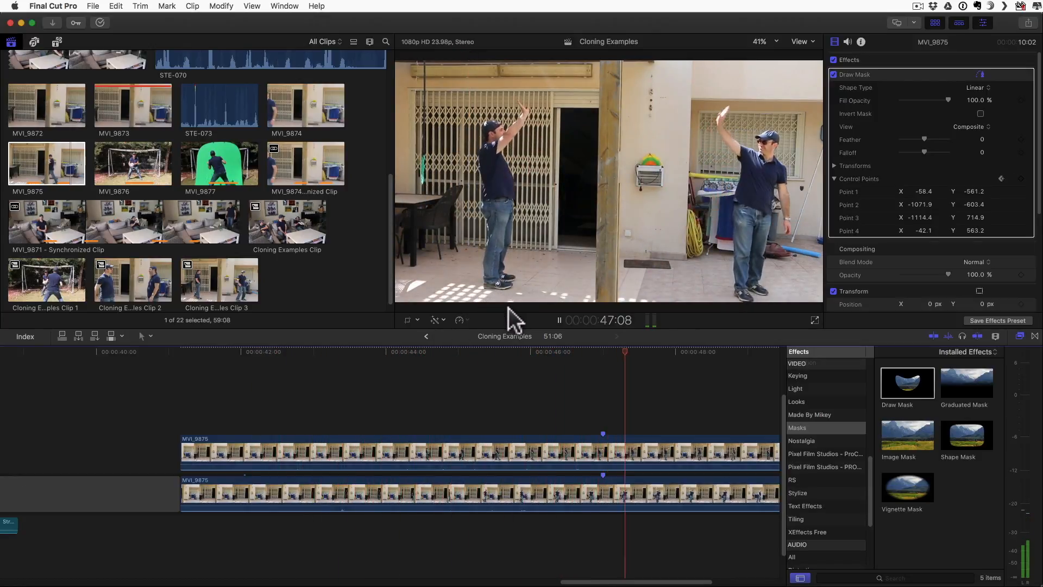
{"action": "key", "text": "space"}
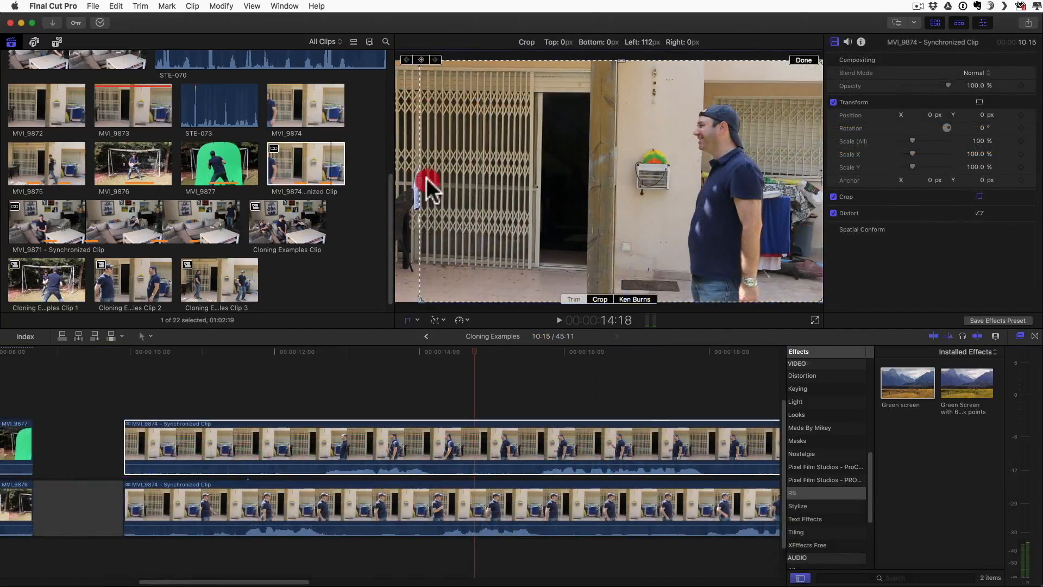
- Trim the upper MVI_9874 clip's left side in to the wooden pillar
{"action": "left_click_drag", "start_coordinate": [426, 178], "coordinate": [592, 181]}
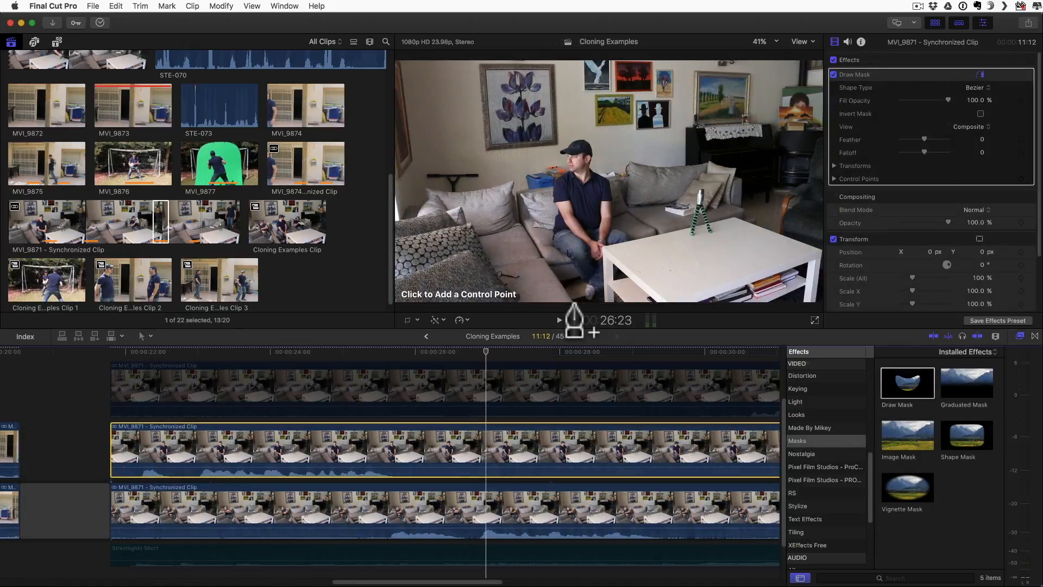
- Trace a Draw Mask around the middle man on the sofa, from the floor up along his left side to his cap
{"action": "left_click", "coordinate": [574, 304]}
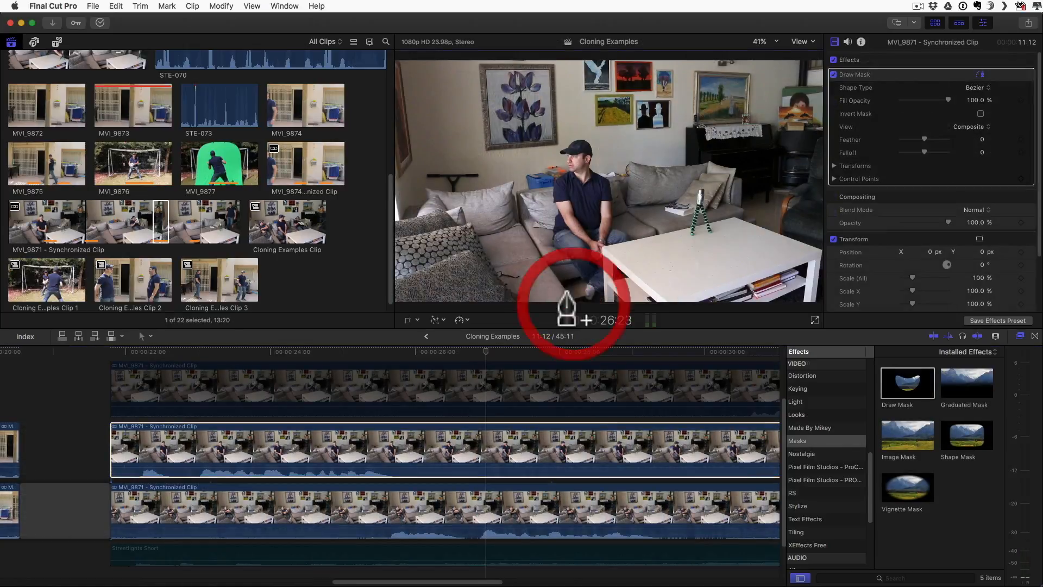
{"action": "left_click", "coordinate": [547, 258]}
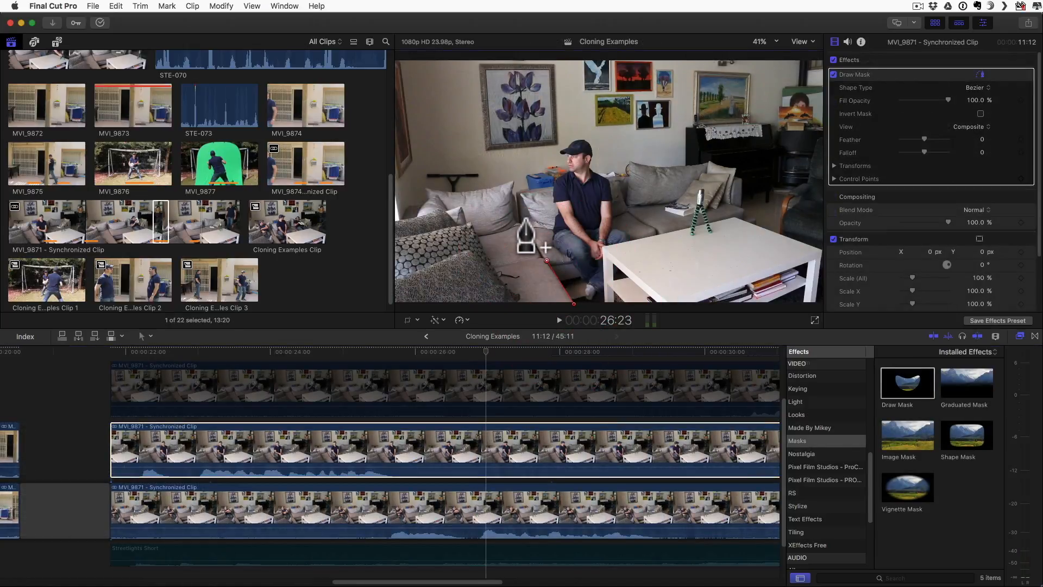
{"action": "left_click", "coordinate": [523, 220]}
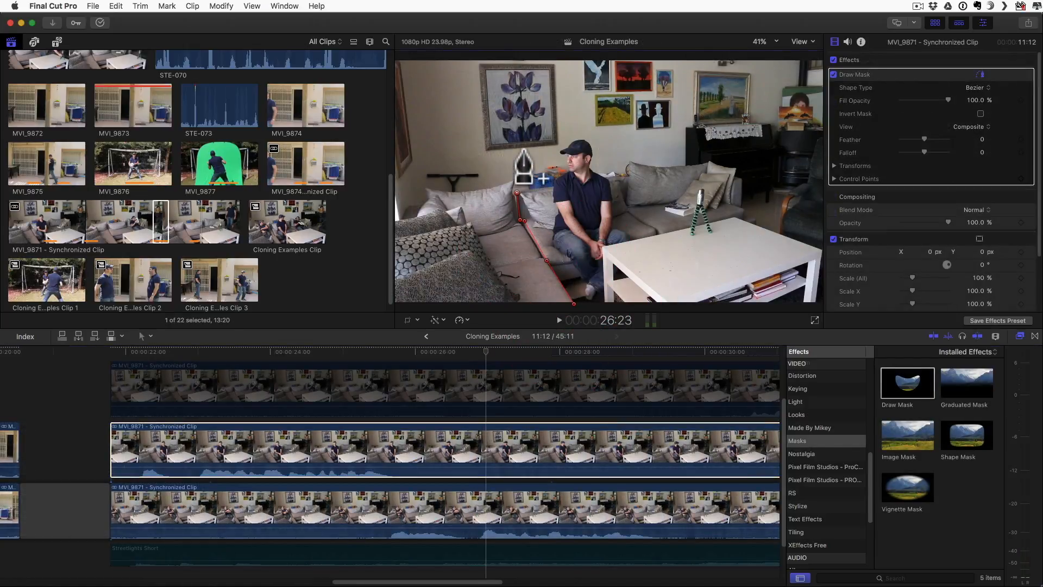
{"action": "left_click", "coordinate": [559, 145]}
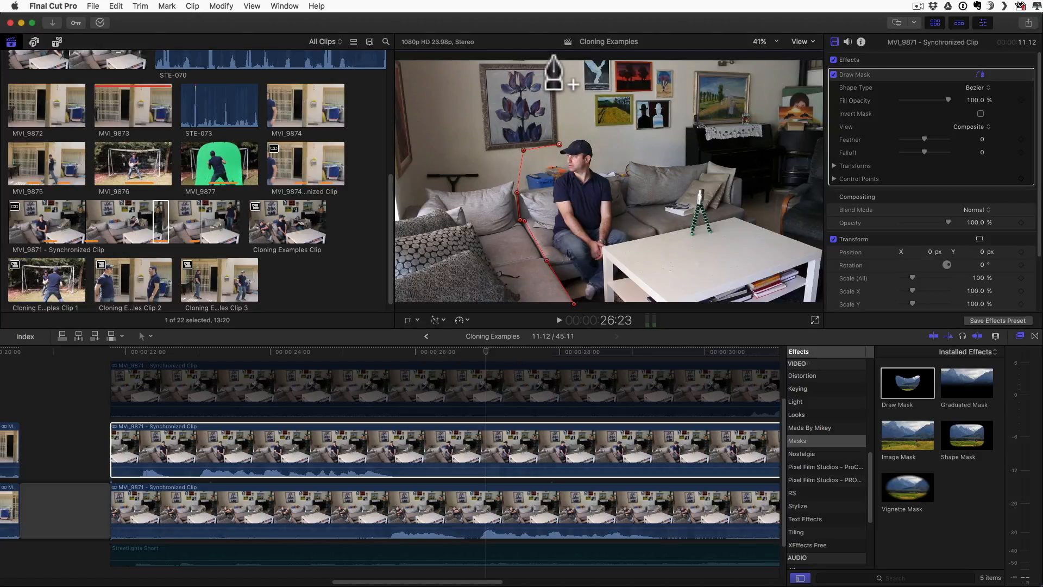